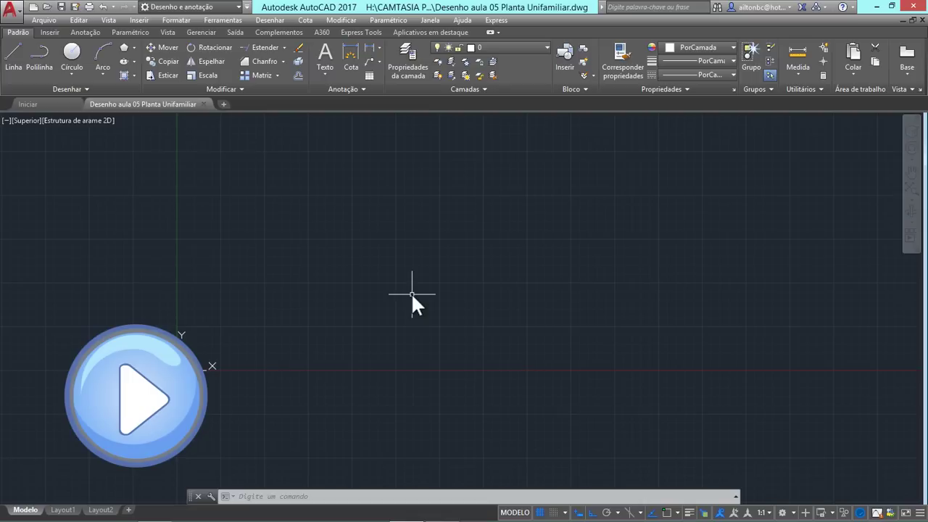
middle_drag(357, 283, 275, 338)
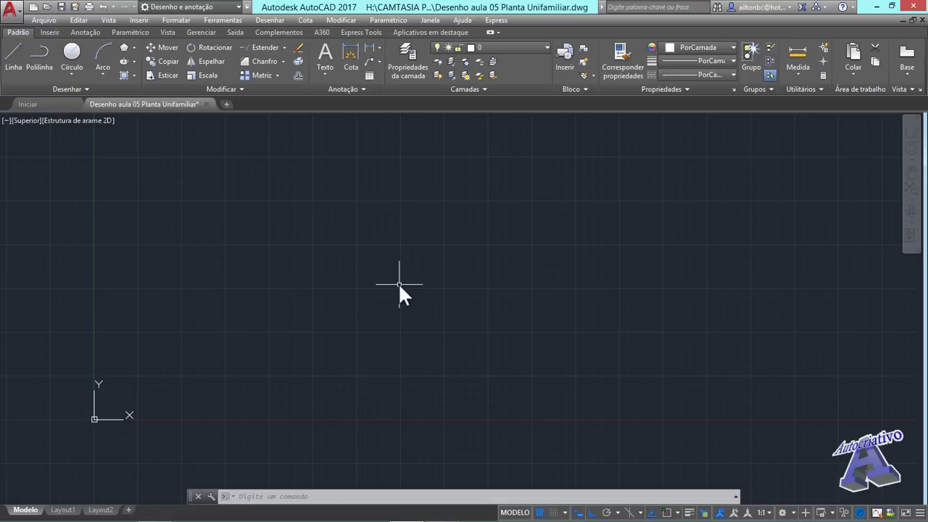
mouse_move(399, 284)
middle_down()
mouse_move(338, 319)
mouse_move(373, 311)
middle_up()
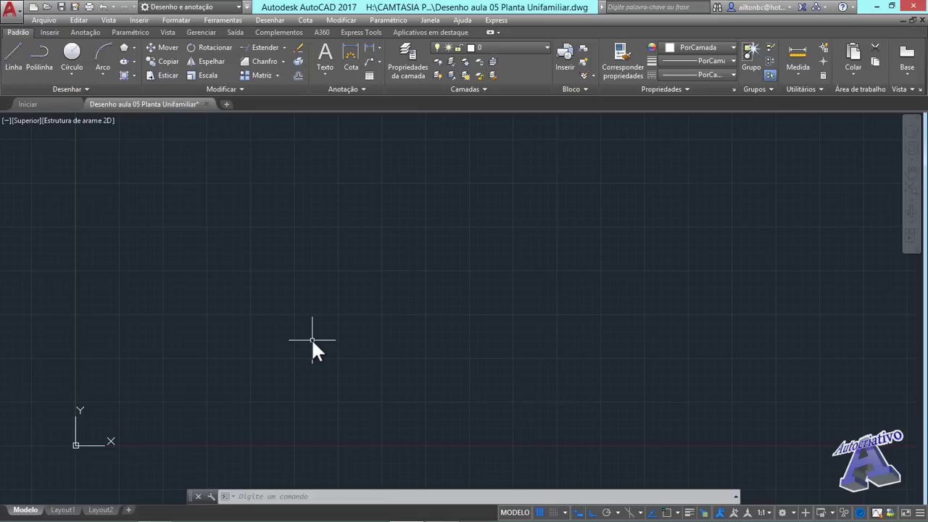
Examine the available length types and the precision setting in the drawing units dialog, and cancel it.
click(16, 22)
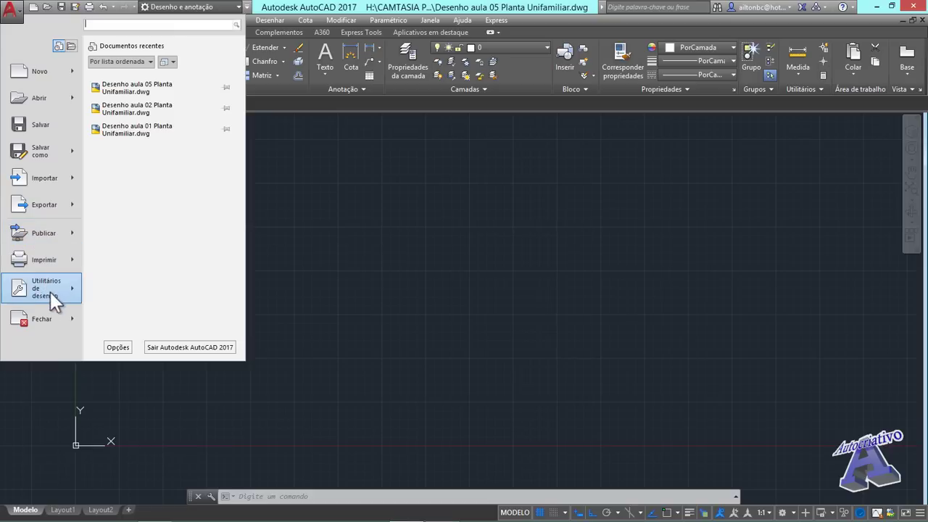
mouse_move(49, 289)
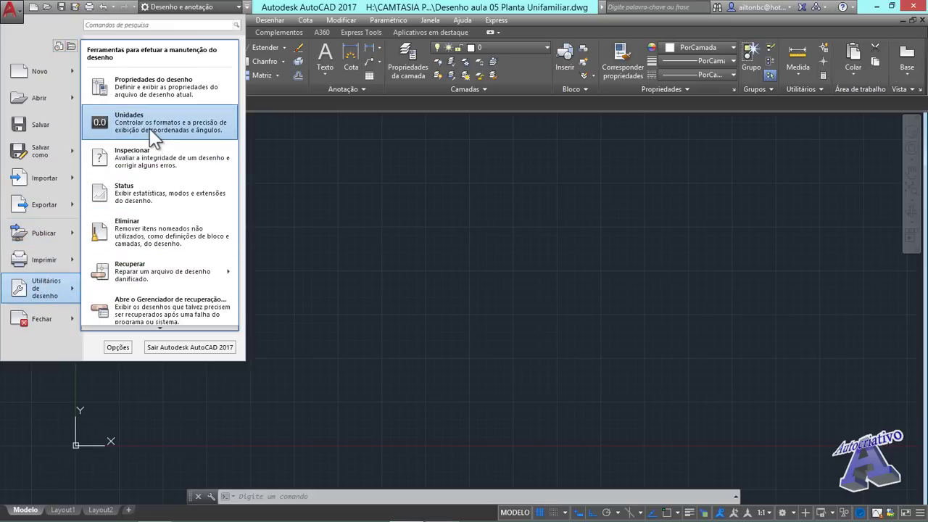
click(149, 126)
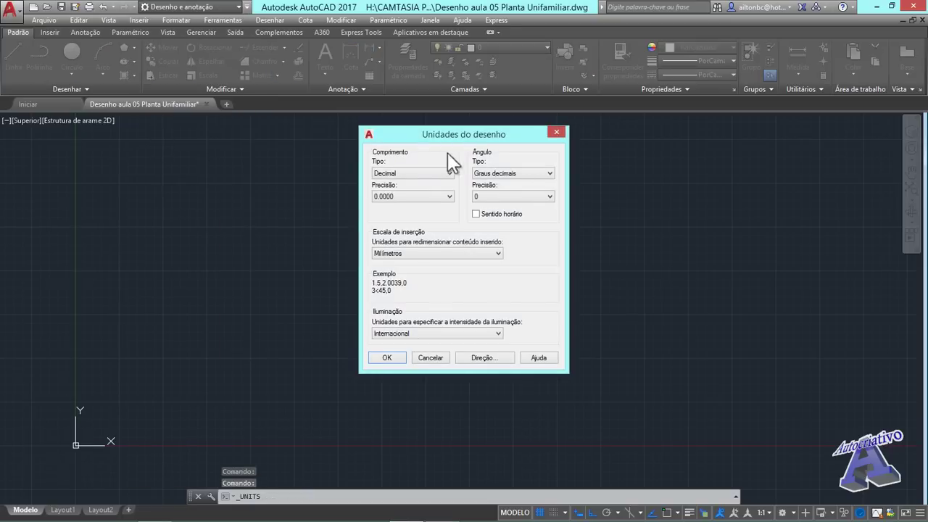
drag(462, 137, 461, 151)
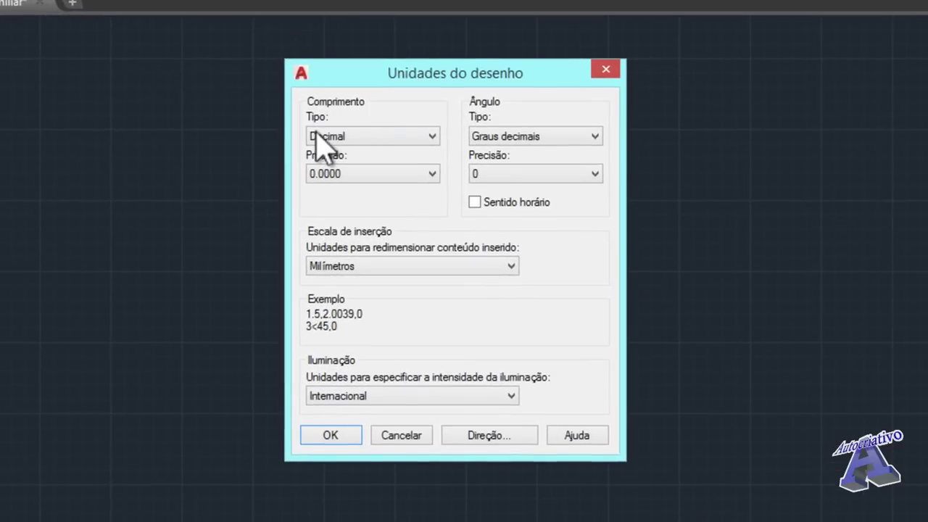
click(431, 136)
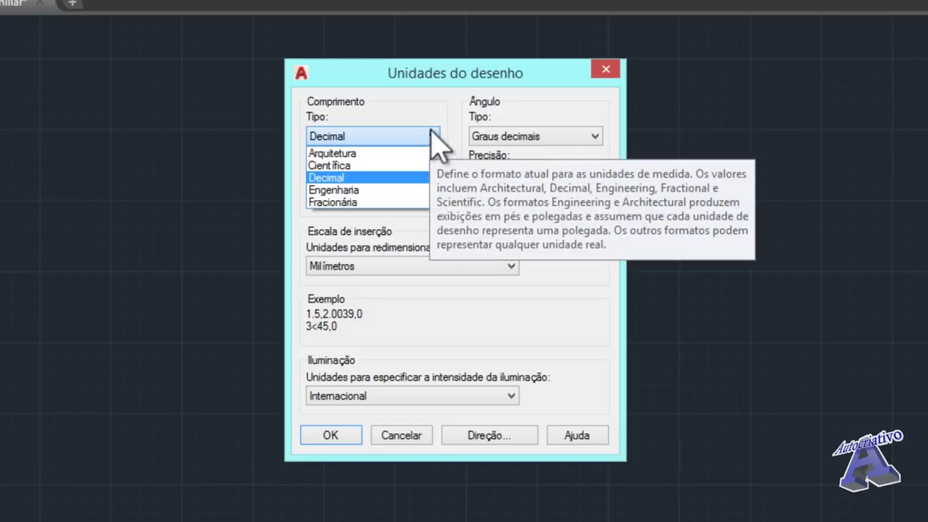
click(429, 87)
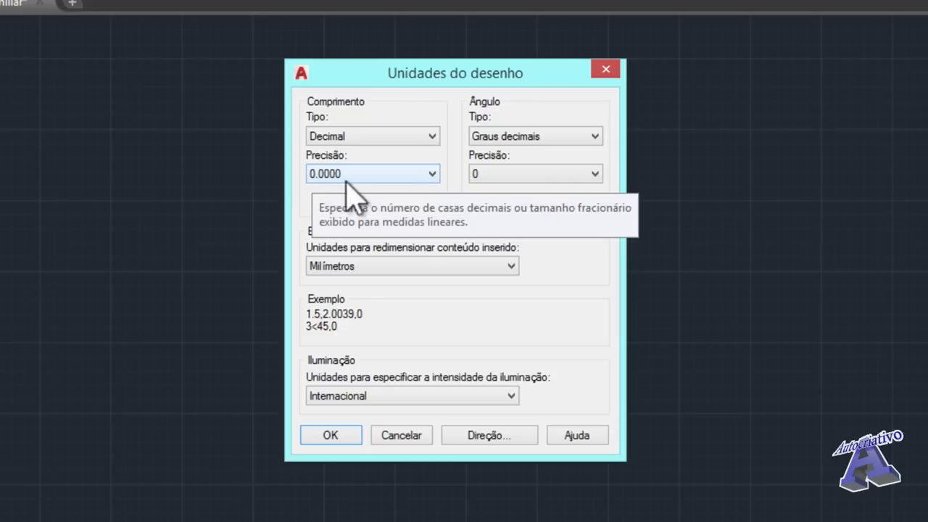
click(403, 435)
mouse_move(271, 391)
middle_down()
mouse_move(623, 254)
mouse_move(488, 286)
mouse_move(407, 288)
middle_up()
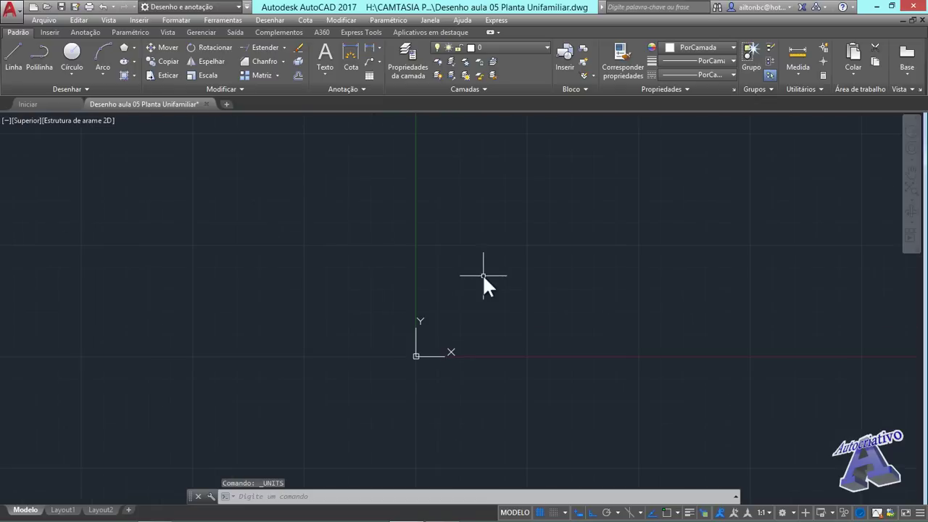
text(l)
key(Return)
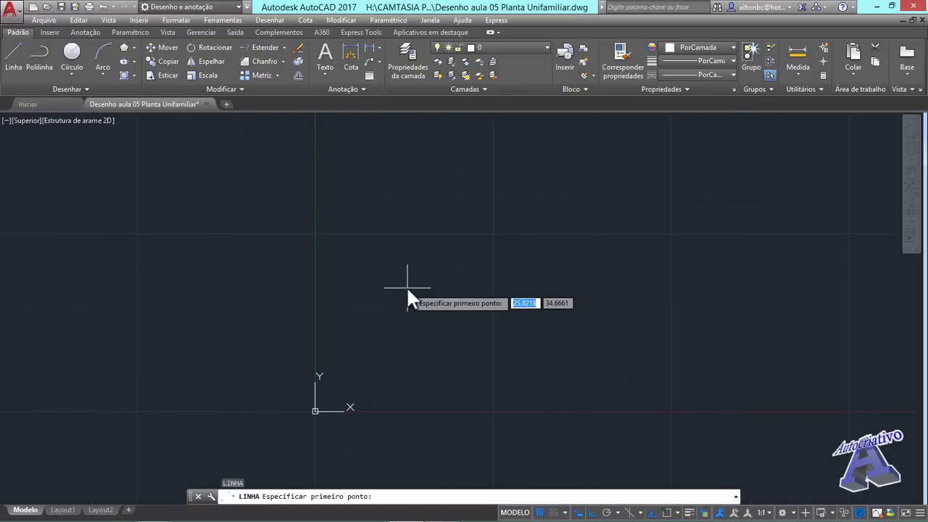
click(393, 279)
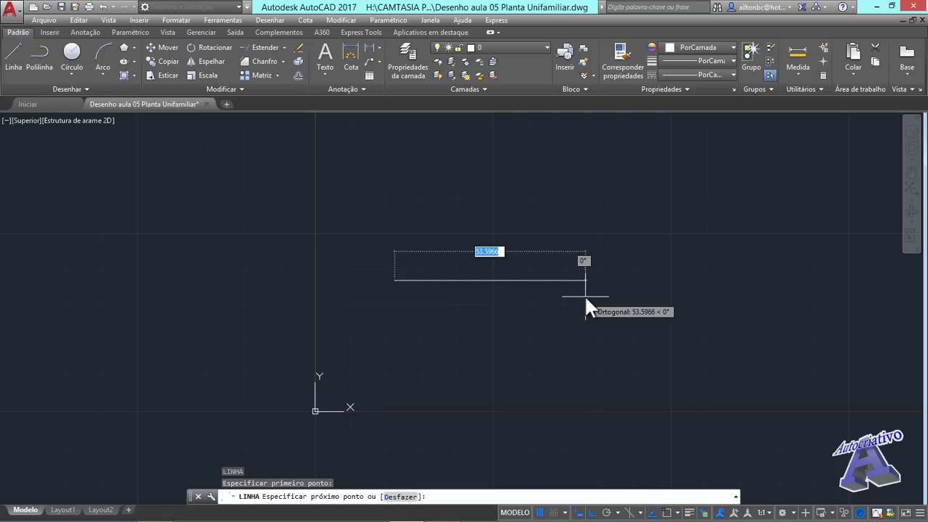
text(40)
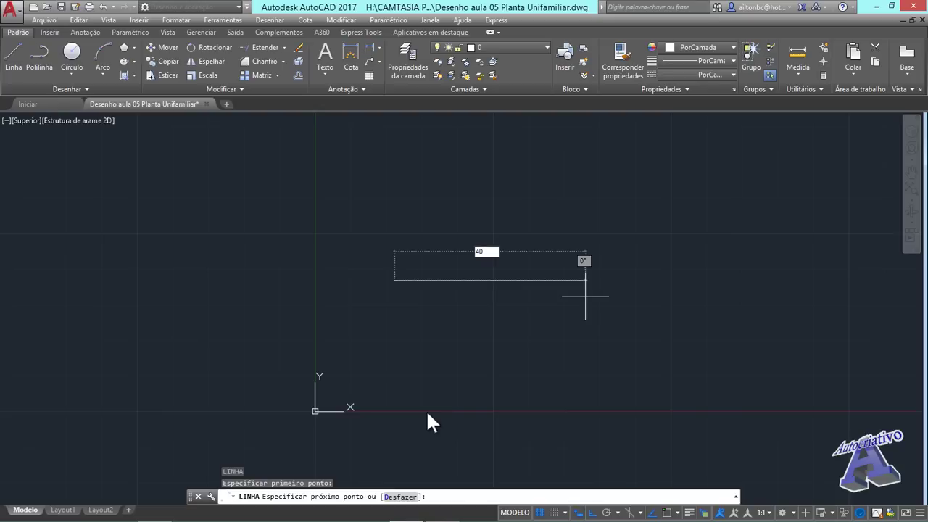
key(BackSpace)
key(BackSpace)
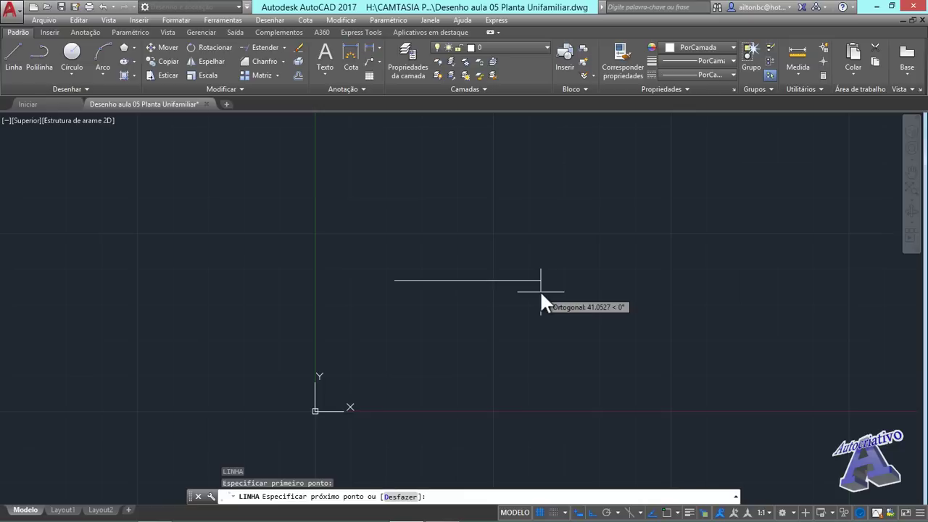
key(Escape)
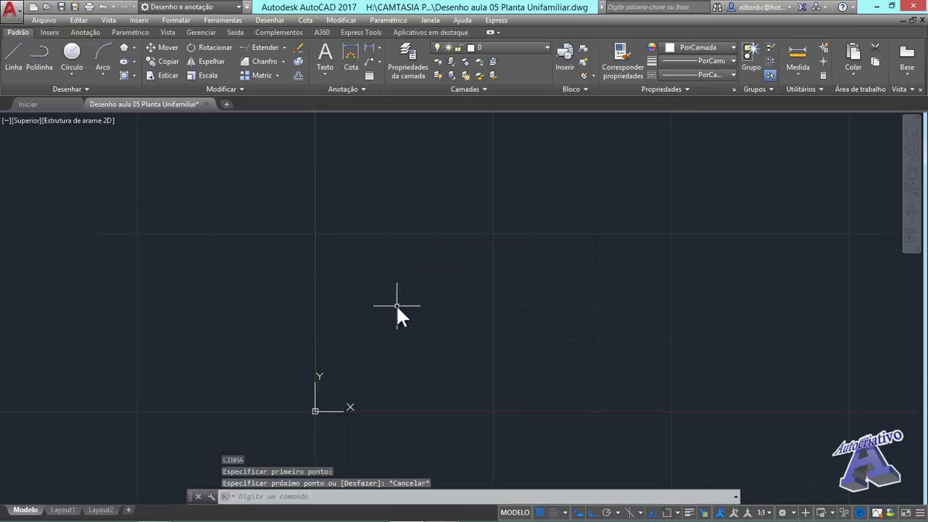
Draw a single horizontal line 40.5 units long in the empty area above and beyond the origin.
text(l)
key(Return)
click(404, 258)
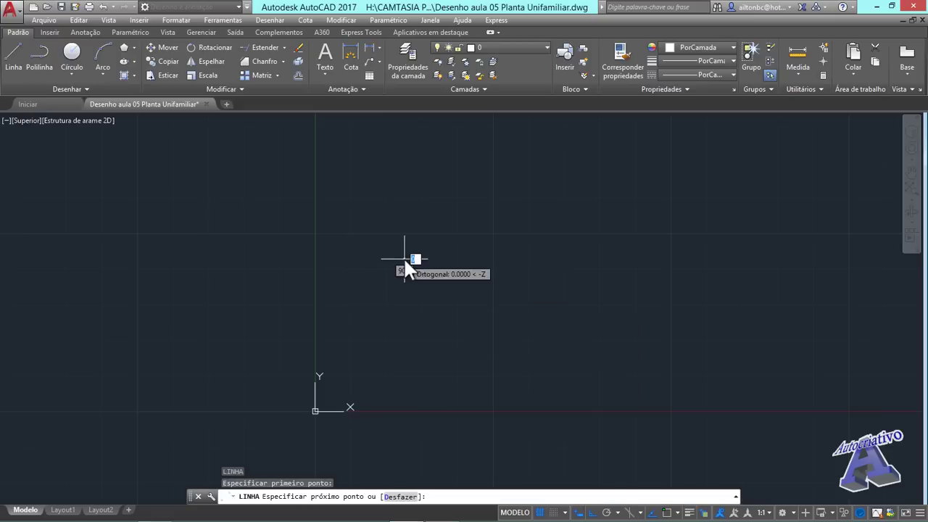
text(4)
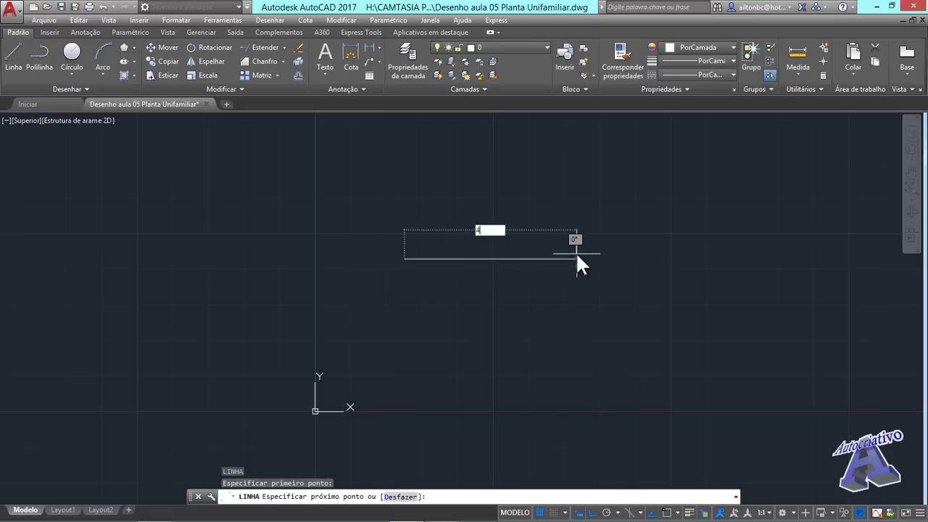
text(0.5)
key(Return)
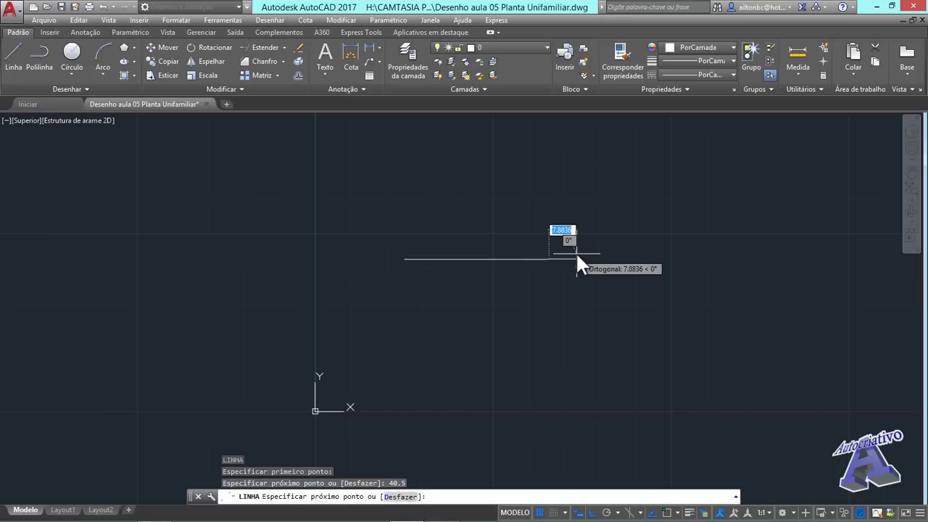
key(Return)
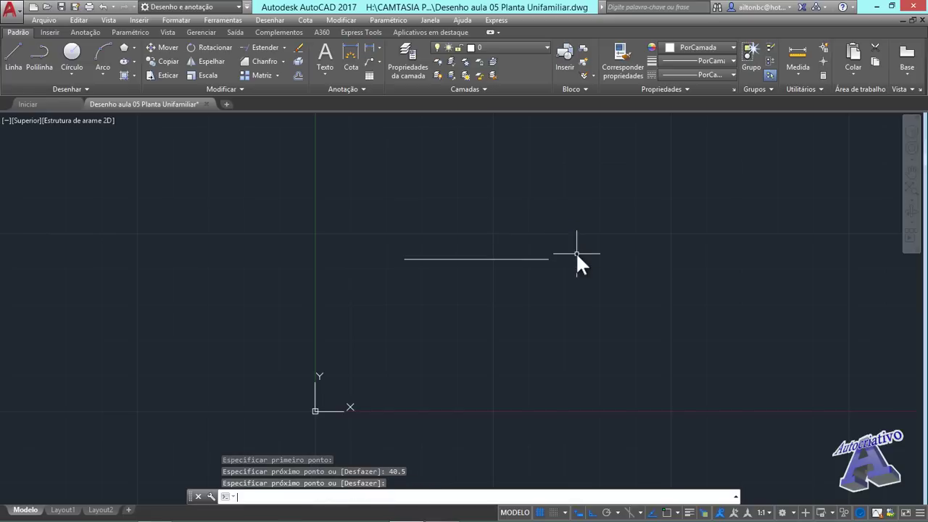
Turn on object snap and measure the horizontal line's length from endpoint to endpoint.
click(795, 58)
scroll(438, 269, up, 4)
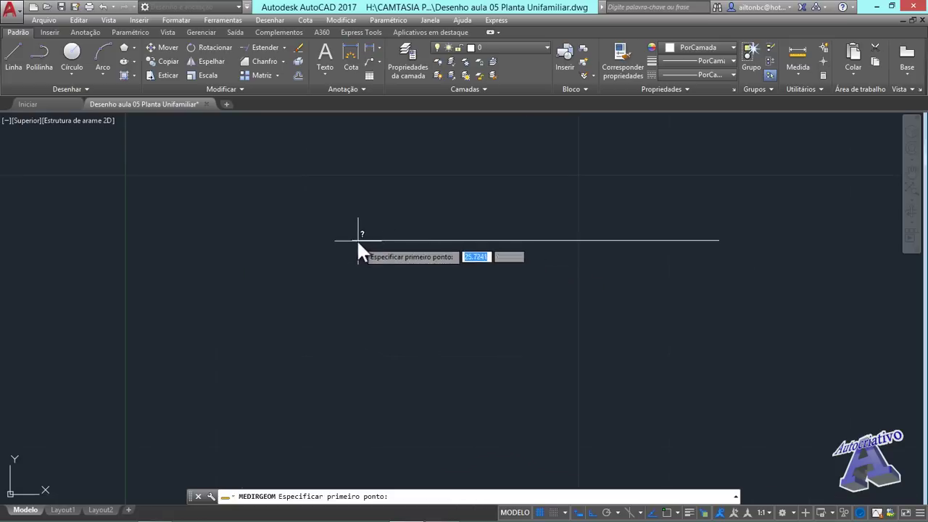
key(F3)
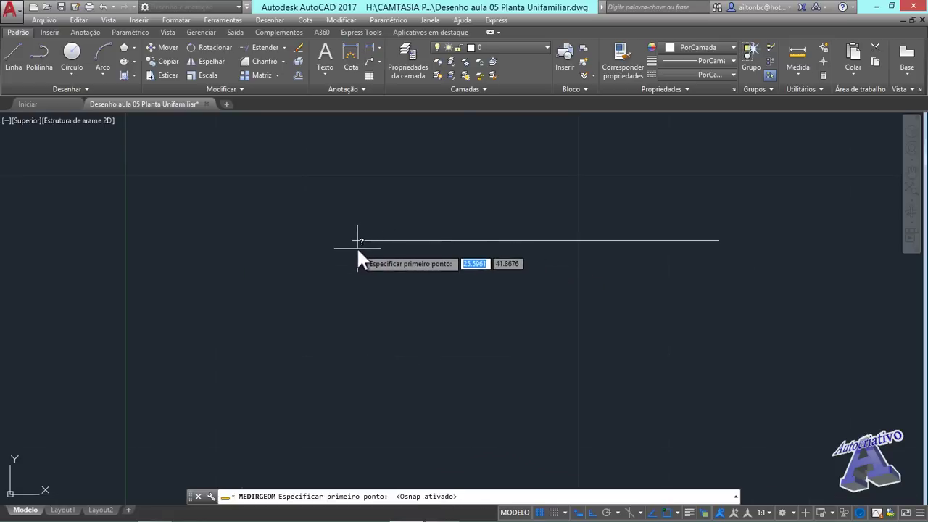
click(352, 240)
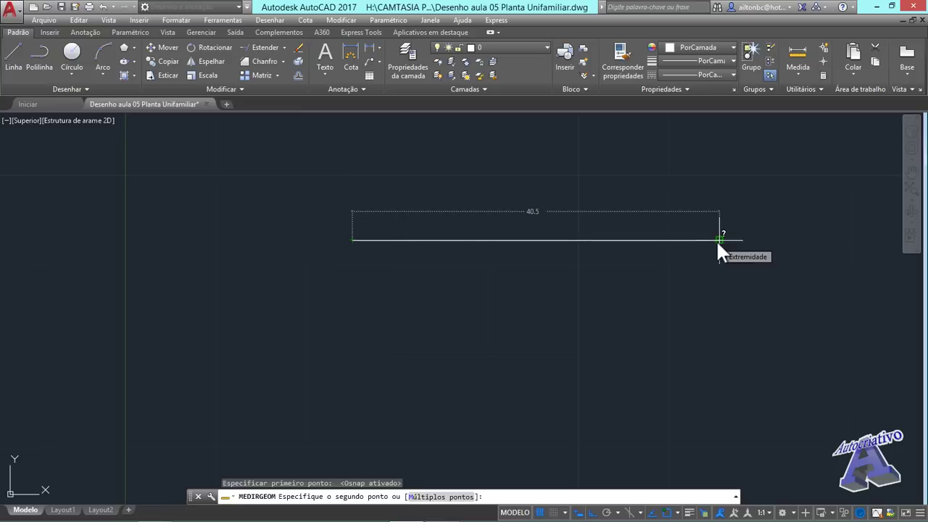
key(Escape)
Delete the horizontal 40.5-unit line from the drawing.
click(554, 306)
click(495, 227)
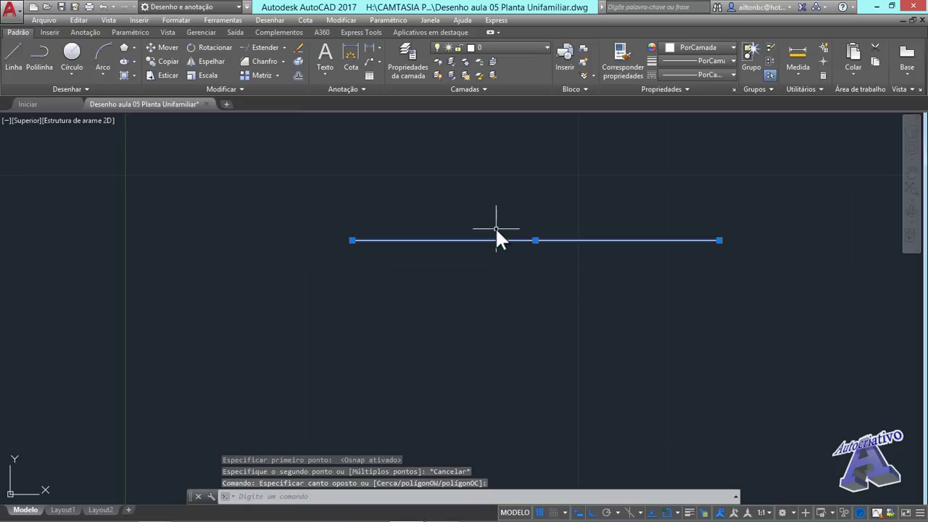
key(Delete)
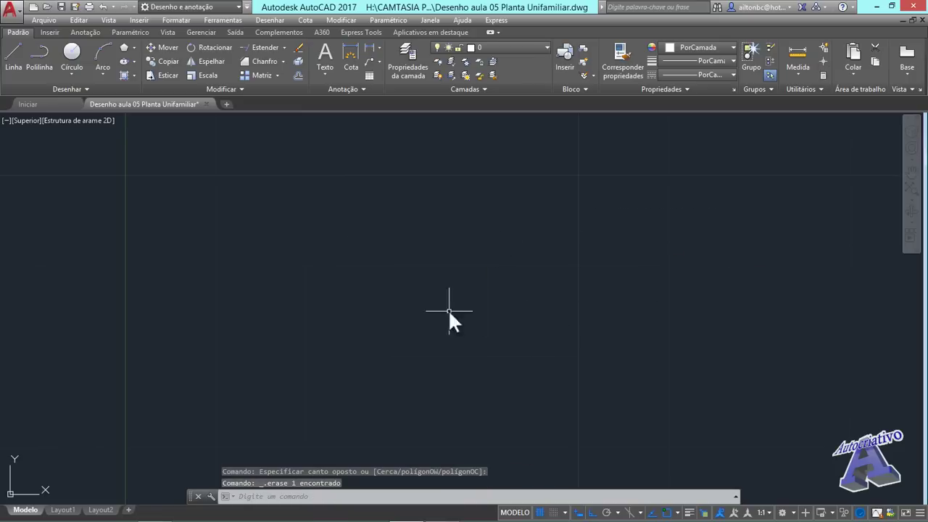
Bring up the drawing units dialog from the drawing utilities and close it without changes.
click(21, 16)
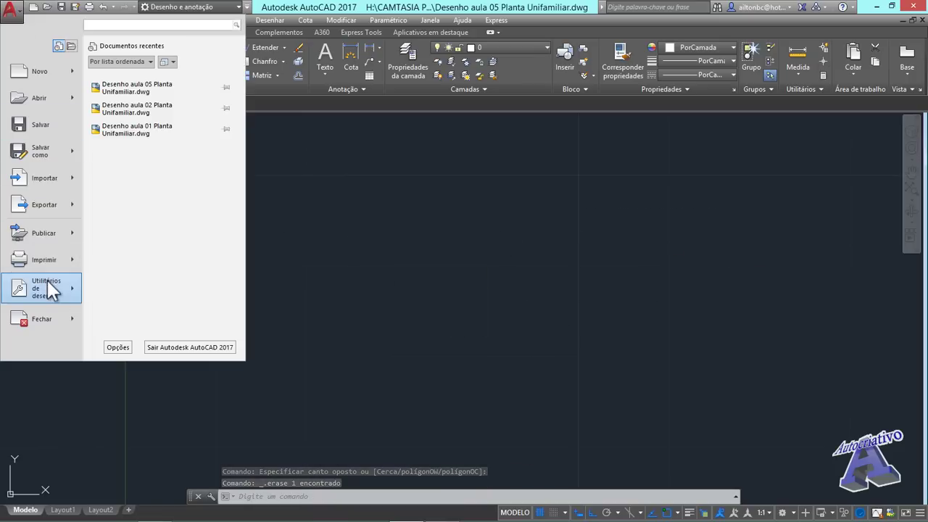
mouse_move(48, 280)
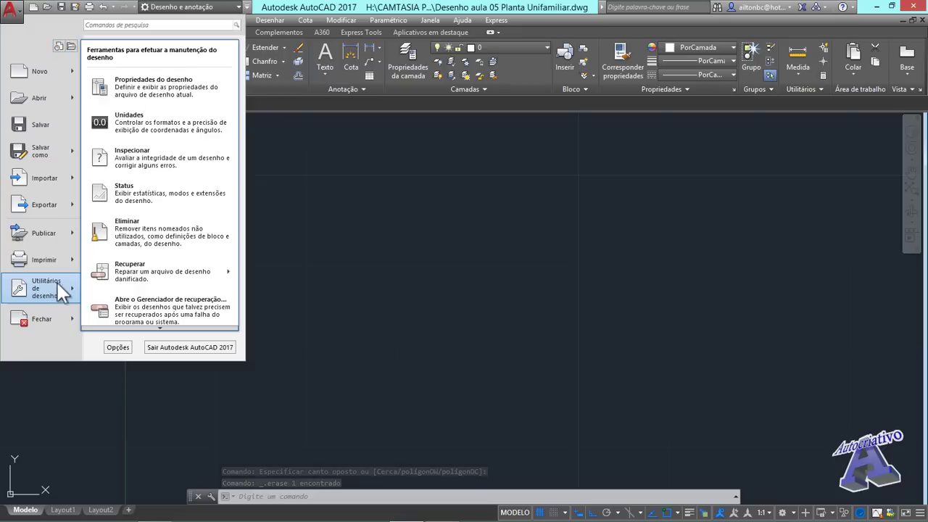
click(137, 122)
drag(449, 138, 450, 151)
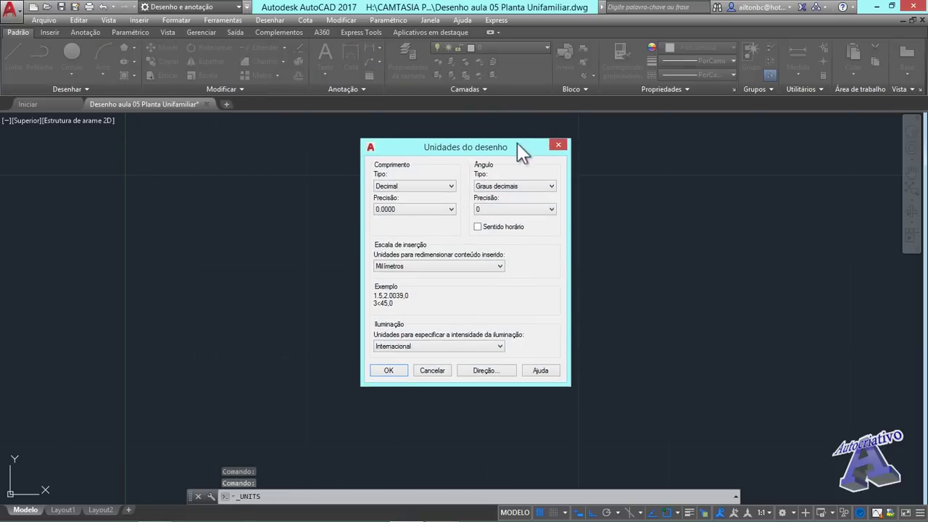
click(556, 146)
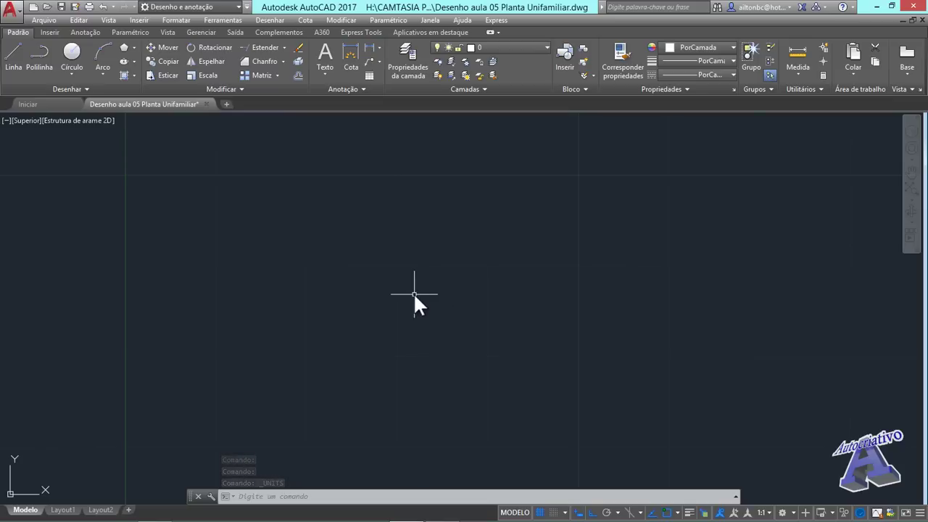
Open the drawing units dialog with the UNIDADES command and cancel it.
text(MODE)
text(UNIT)
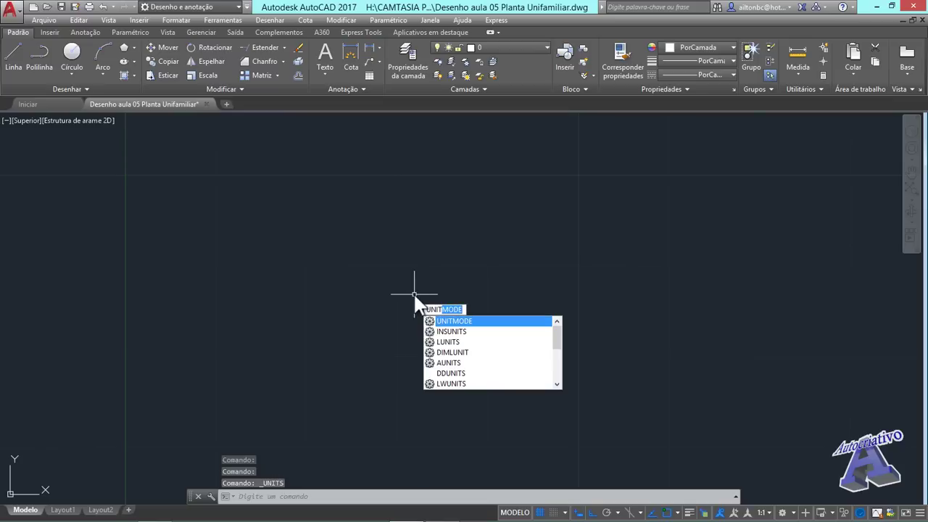
key(BackSpace)
key(BackSpace)
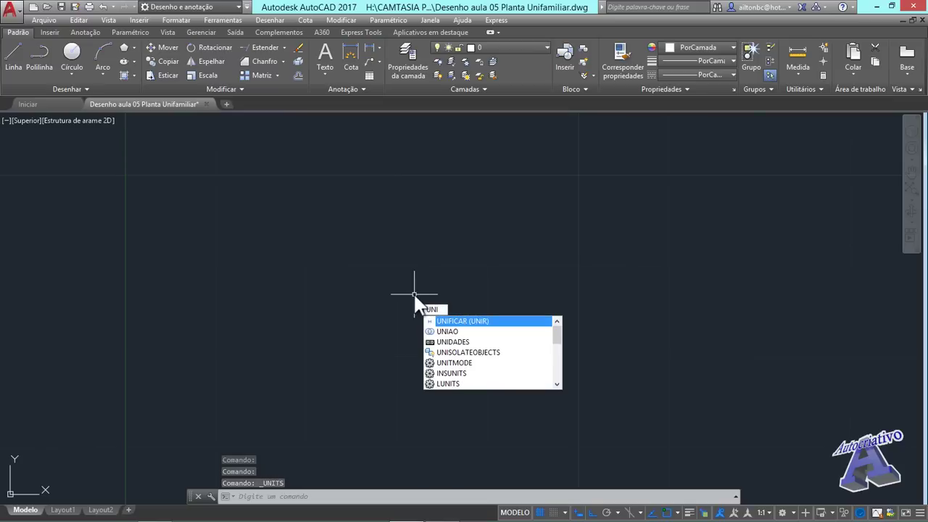
text(D)
key(Return)
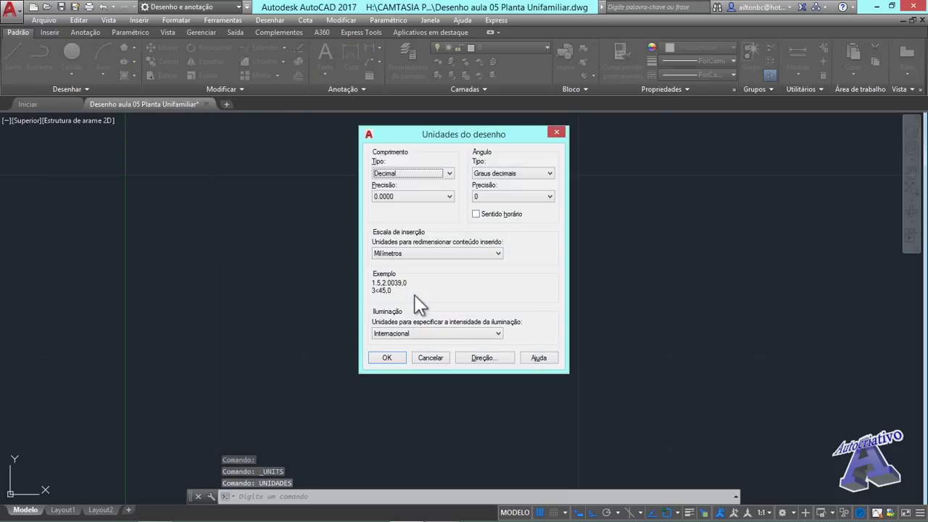
click(431, 357)
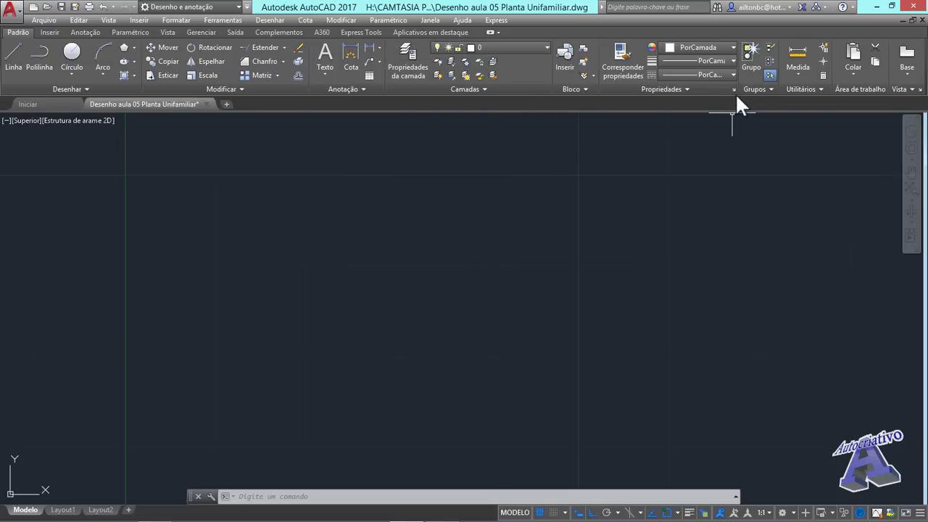
Open the external references palette, look at the listed file references, close it and return to the standard drawing tools.
click(49, 32)
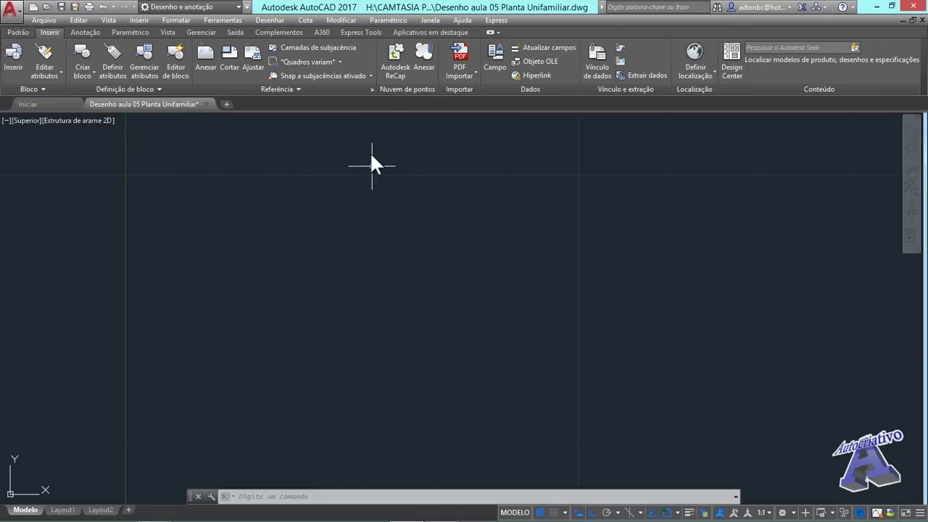
click(372, 89)
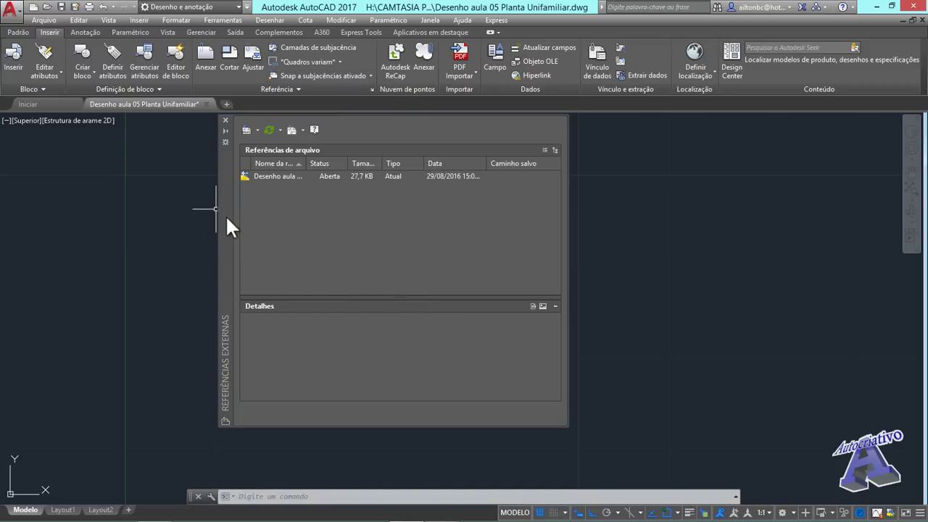
drag(225, 215, 286, 241)
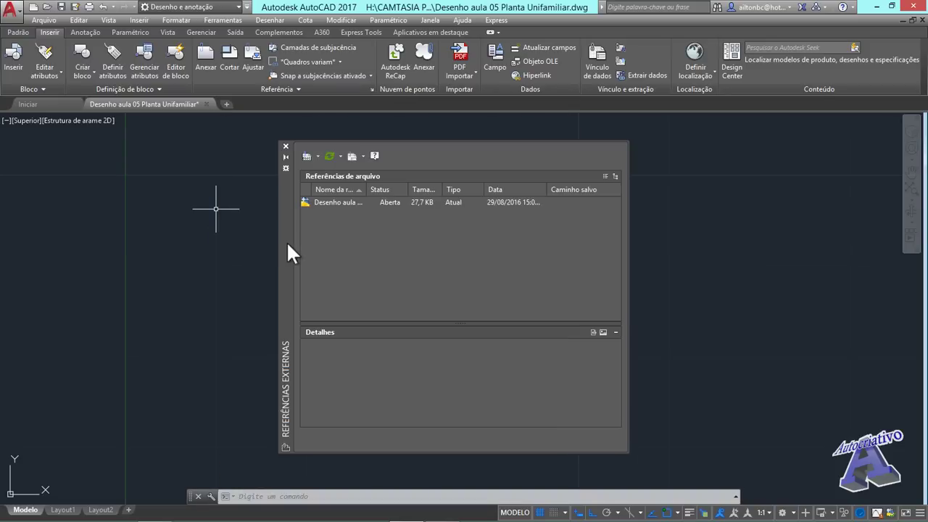
click(285, 145)
click(18, 33)
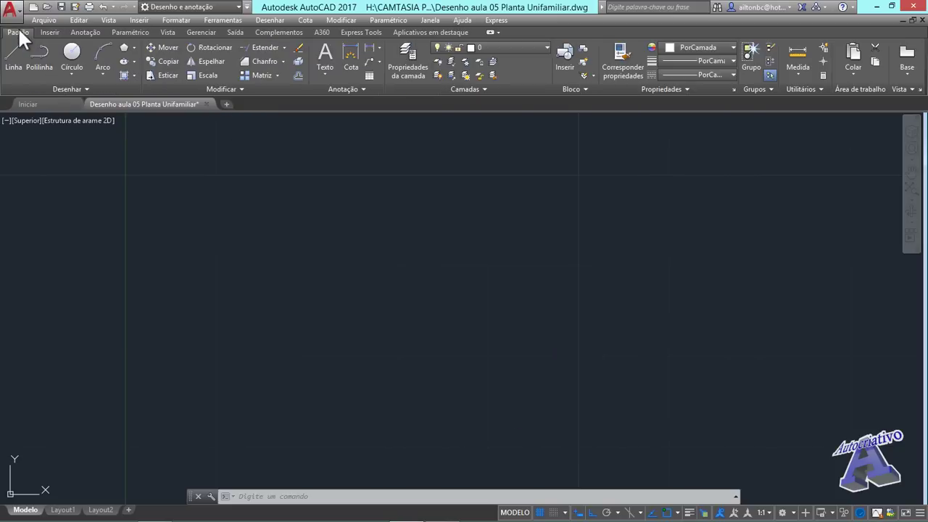
Open the object properties palette with nothing selected, look over its general and view settings, and close it.
click(733, 89)
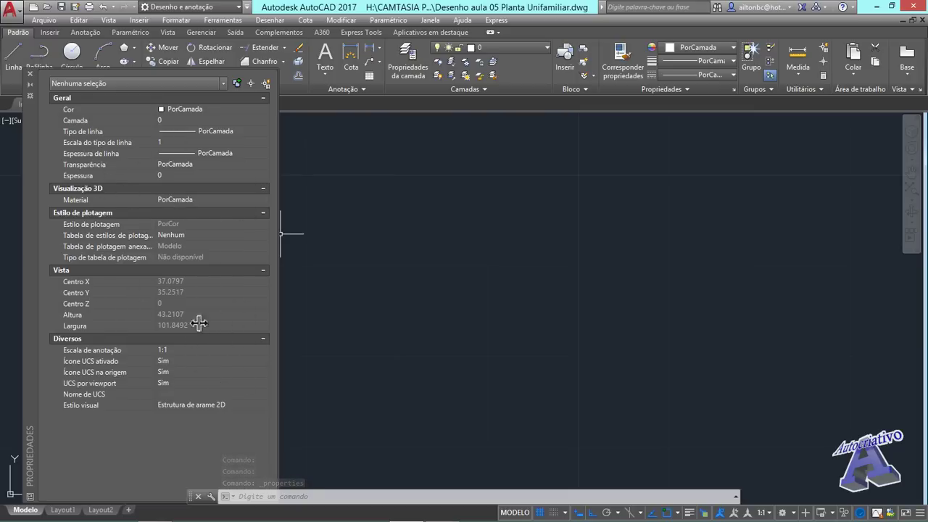
click(30, 73)
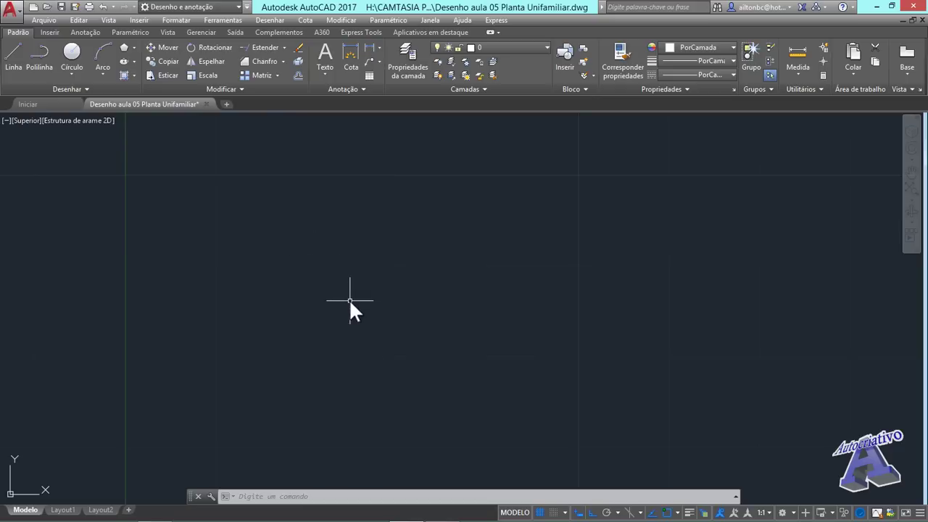
Open the drawing units dialog and set the length precision to two decimal places (0.00).
text(und)
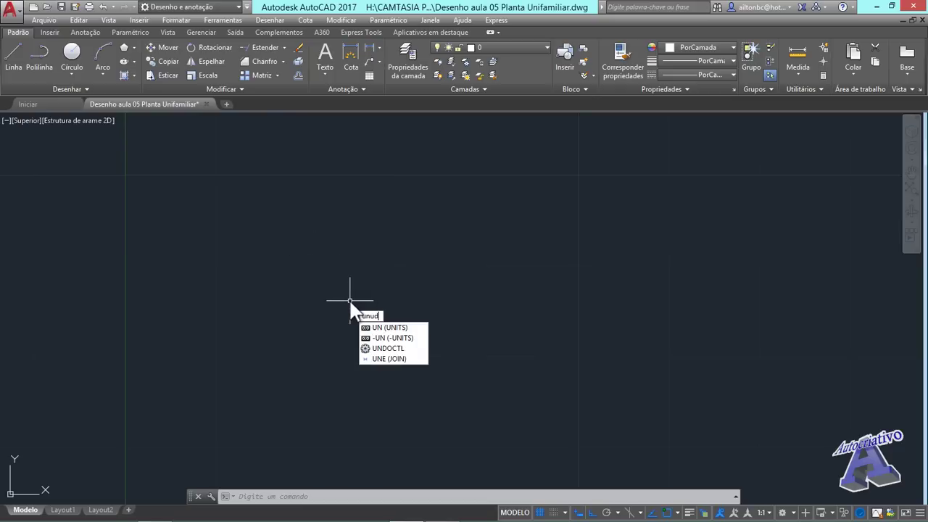
key(BackSpace)
click(393, 336)
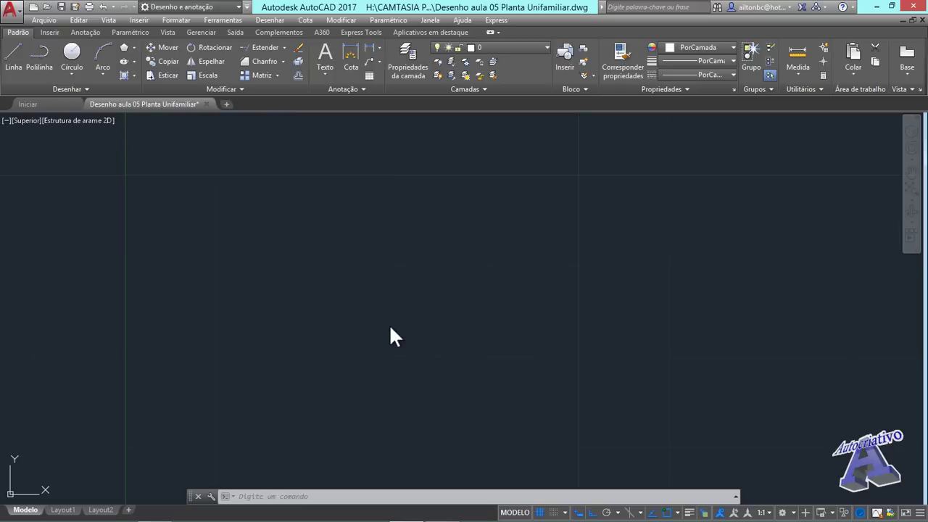
drag(456, 134, 470, 159)
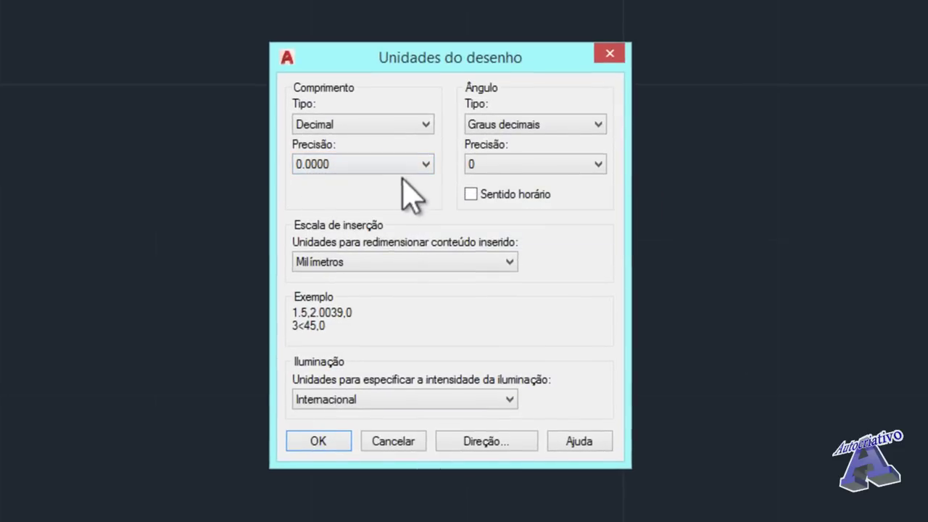
click(426, 165)
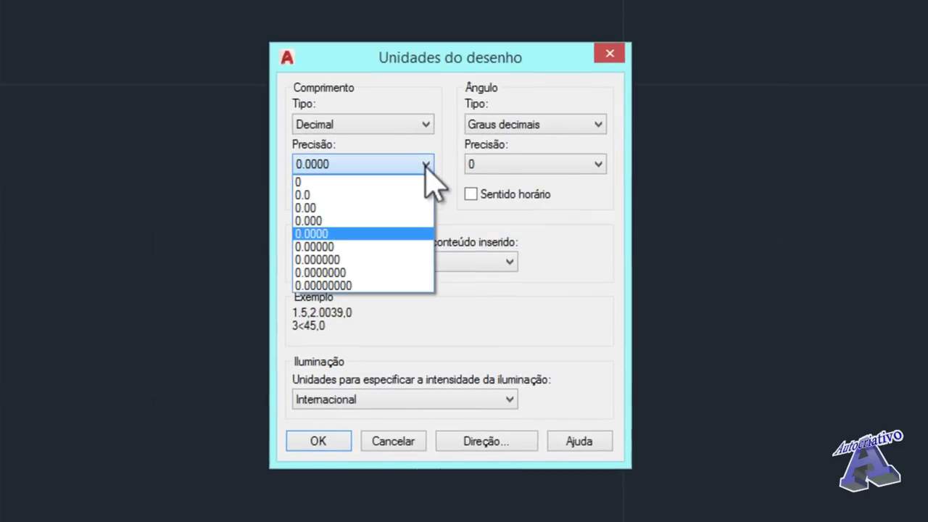
click(316, 208)
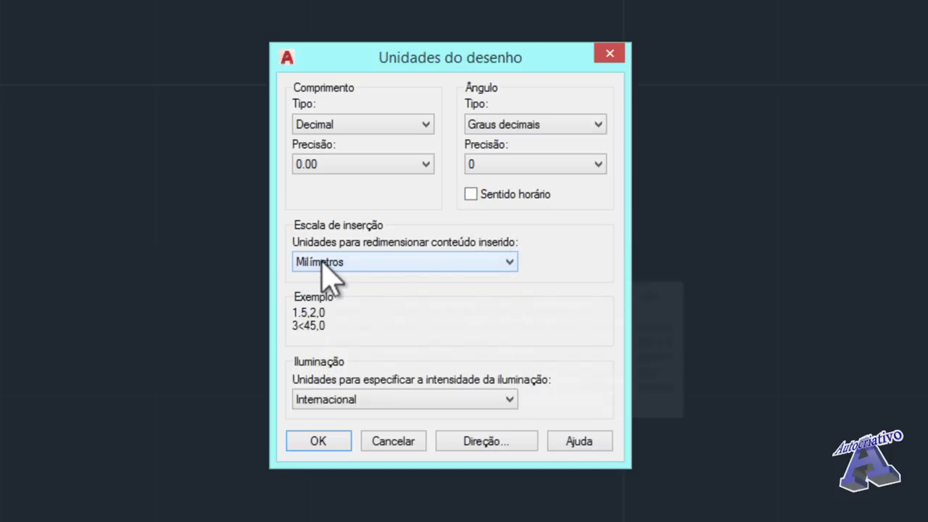
Set the insertion scale to Metros with lighting units Internacional, and accept the drawing units.
click(485, 264)
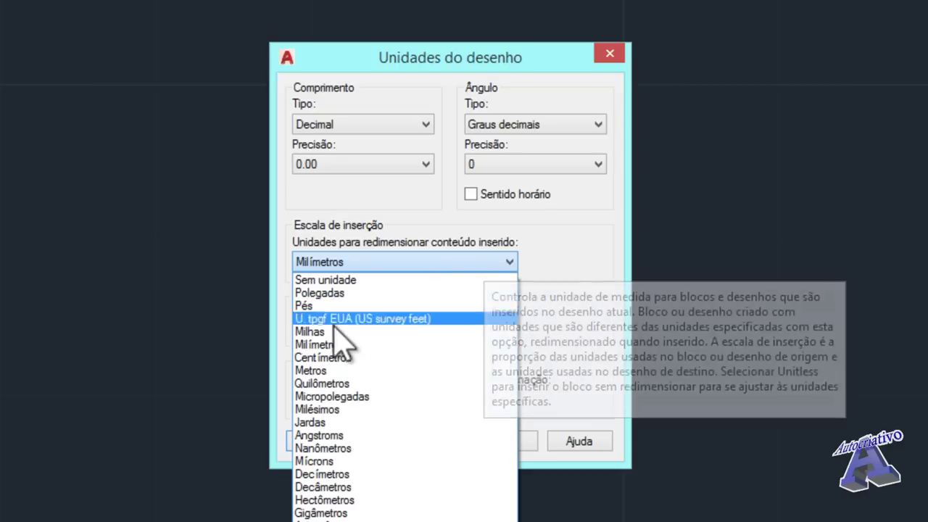
click(319, 371)
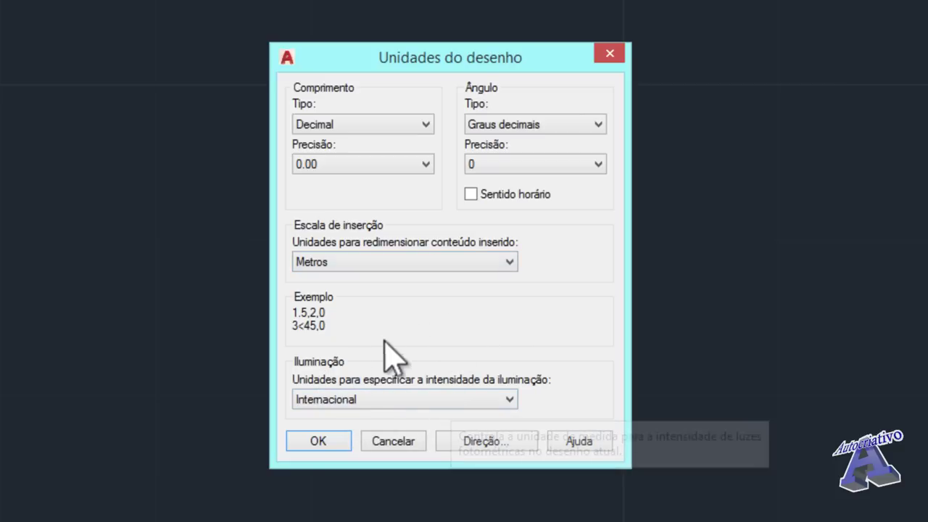
click(444, 400)
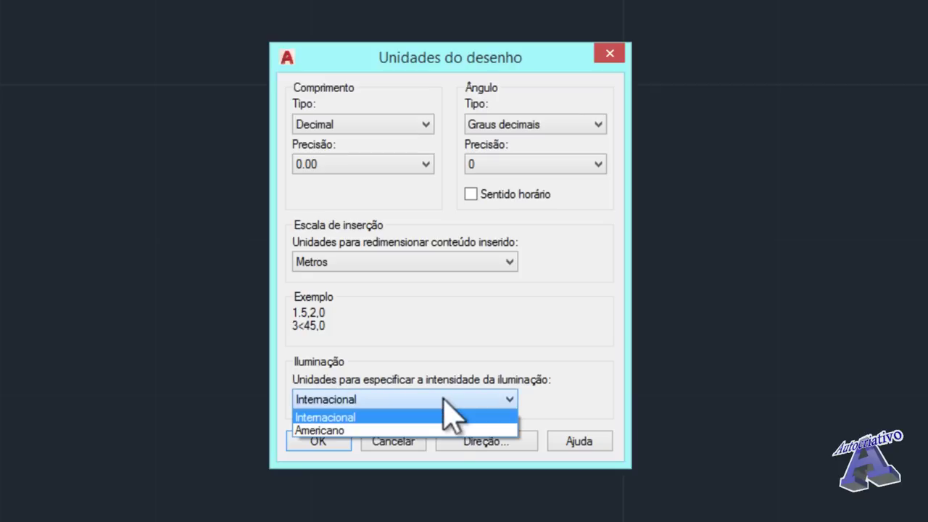
click(353, 418)
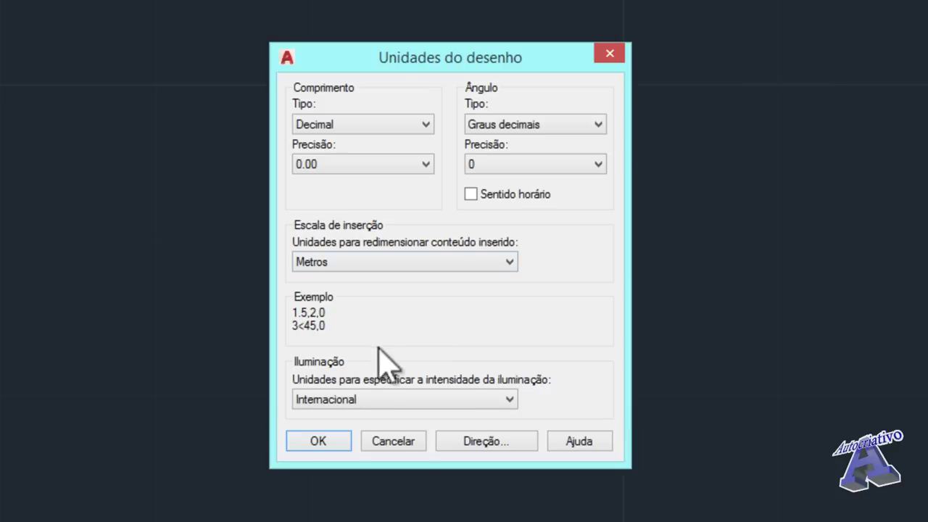
click(318, 439)
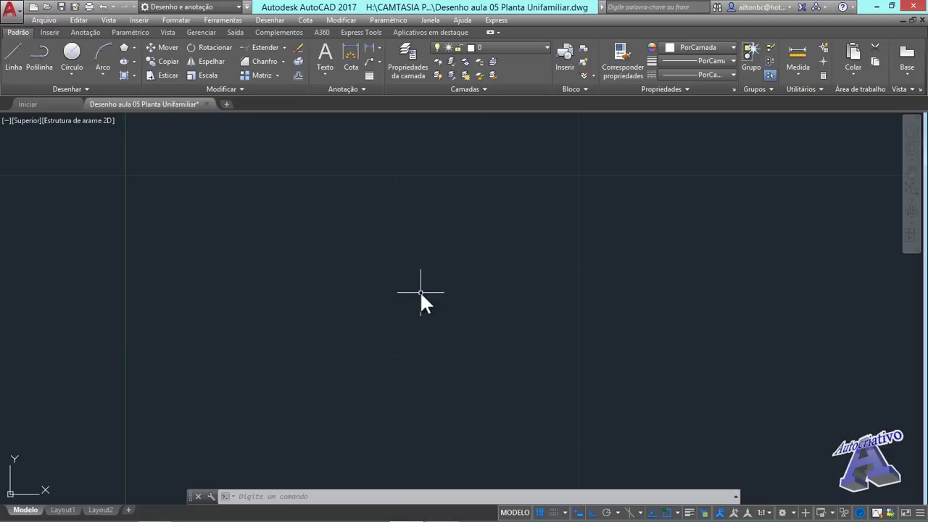
Draw a horizontal line 40.5 units long across the middle of the drawing area.
text(l)
key(Return)
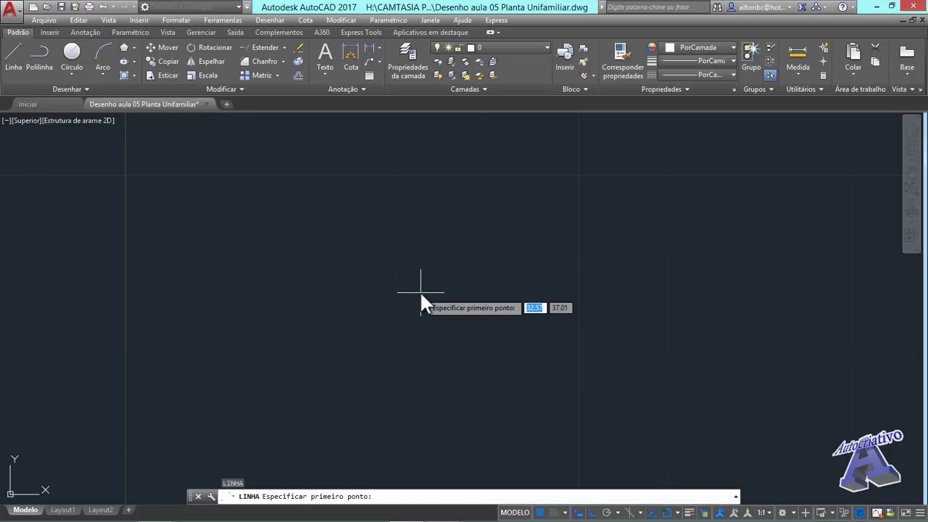
click(295, 248)
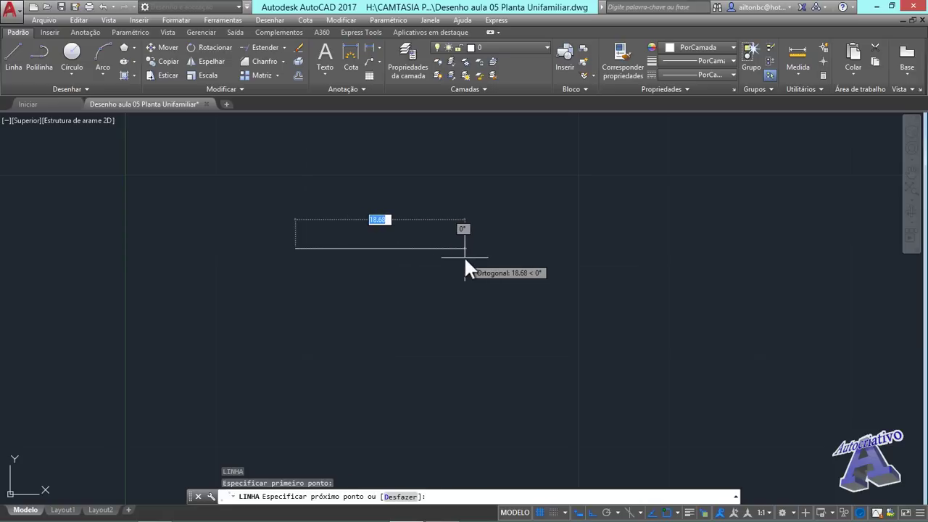
text(40.5)
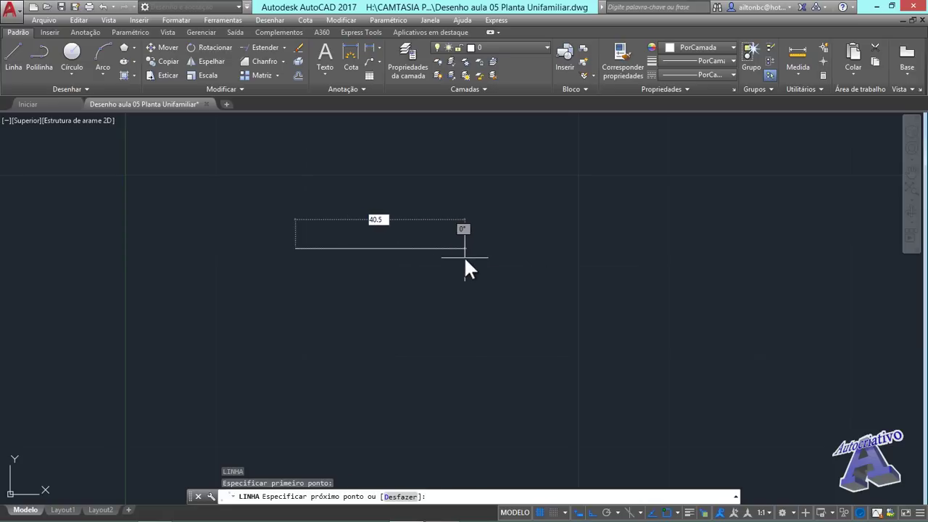
key(Return)
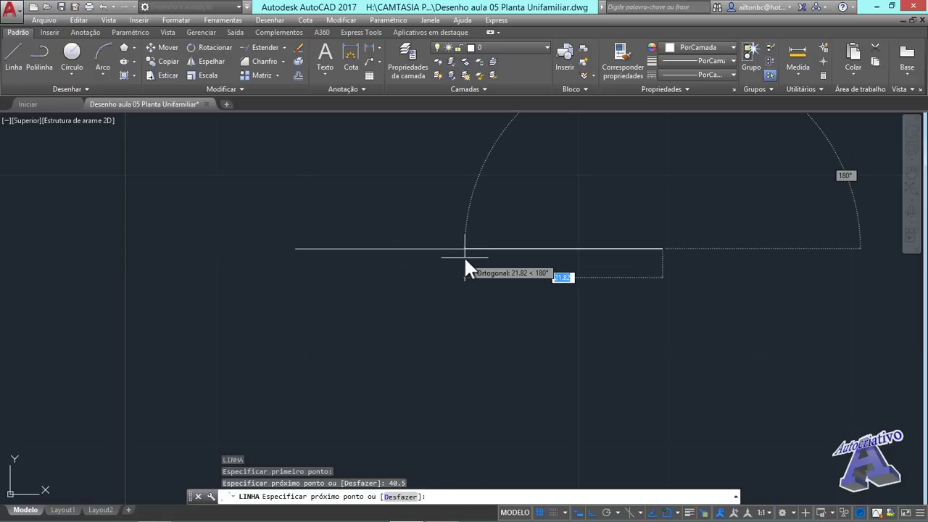
key(Return)
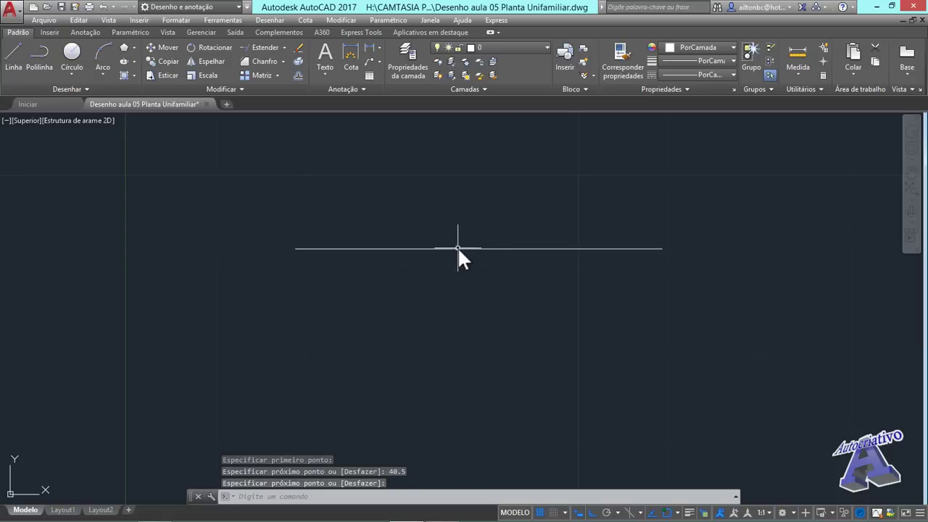
Measure the horizontal line from end to end with the DIST command, ending the command once the length shows.
text(dist)
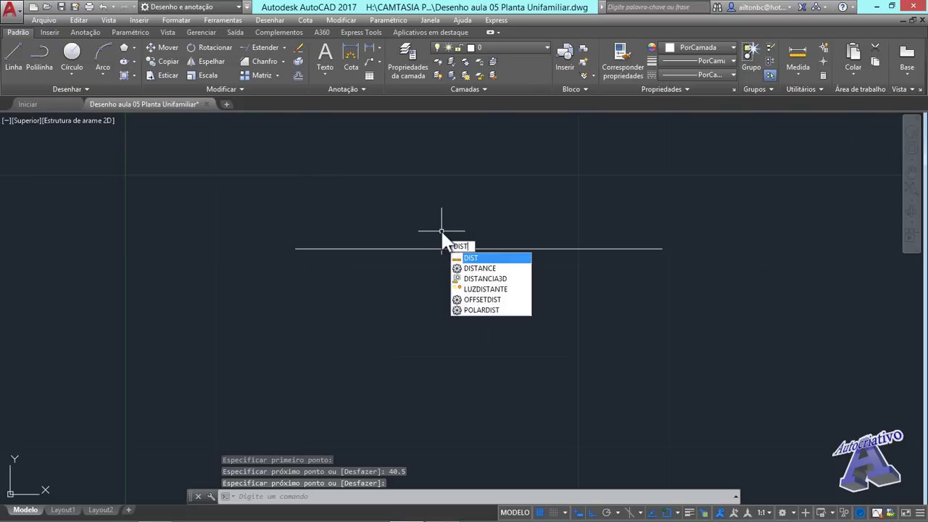
key(Return)
click(295, 249)
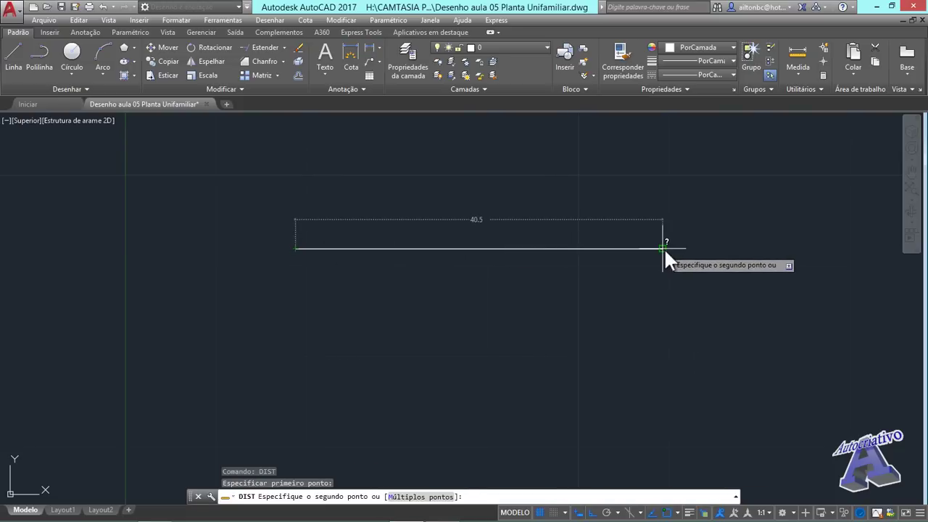
key(Escape)
Delete the measured horizontal line.
click(635, 282)
click(590, 234)
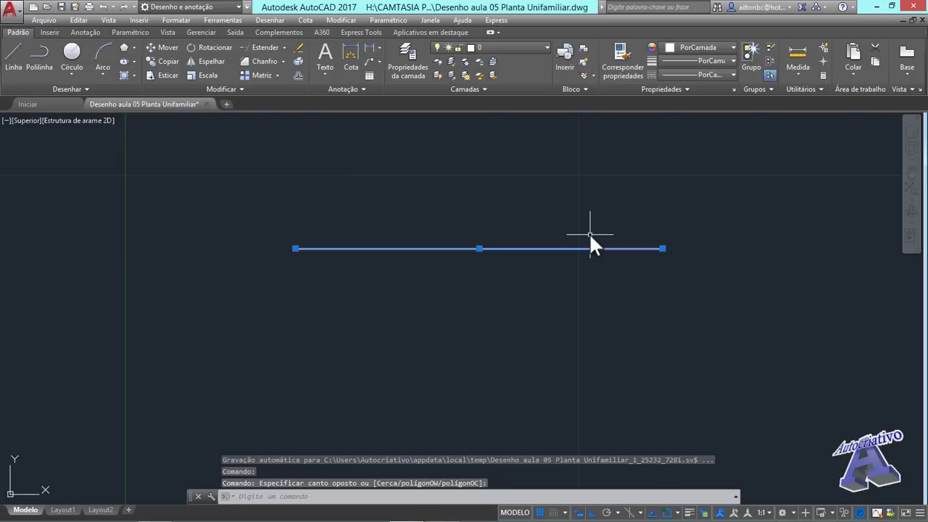
key(Delete)
Change the insertion scale in the drawing units to Milímetros and accept the dialog.
text(UNIDADES)
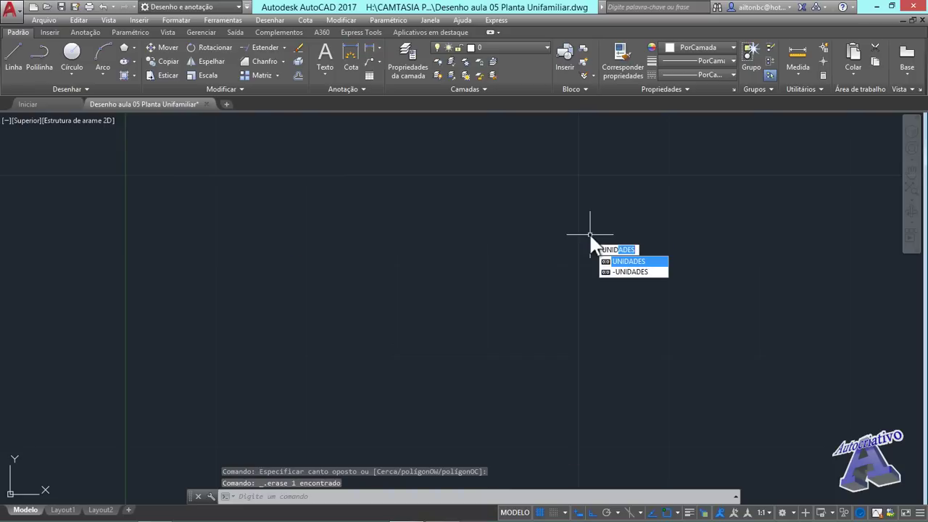
key(Return)
click(441, 278)
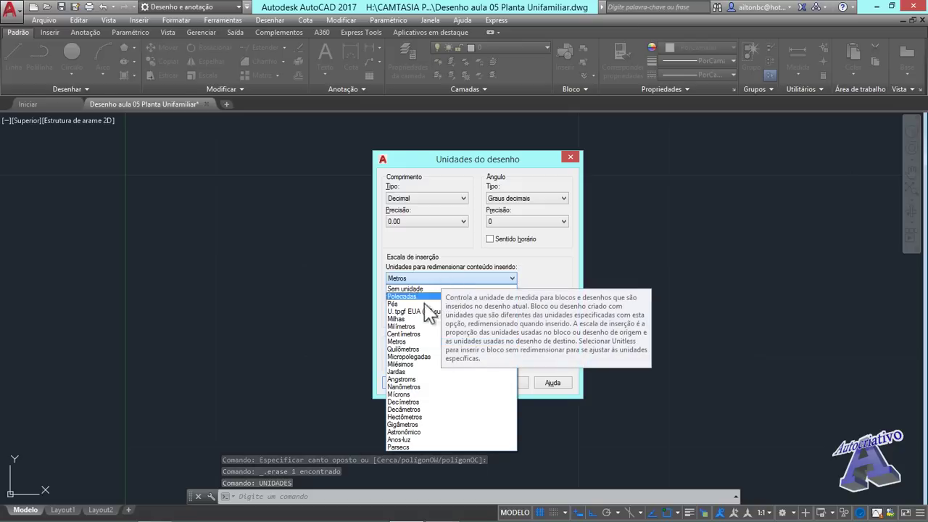
click(408, 327)
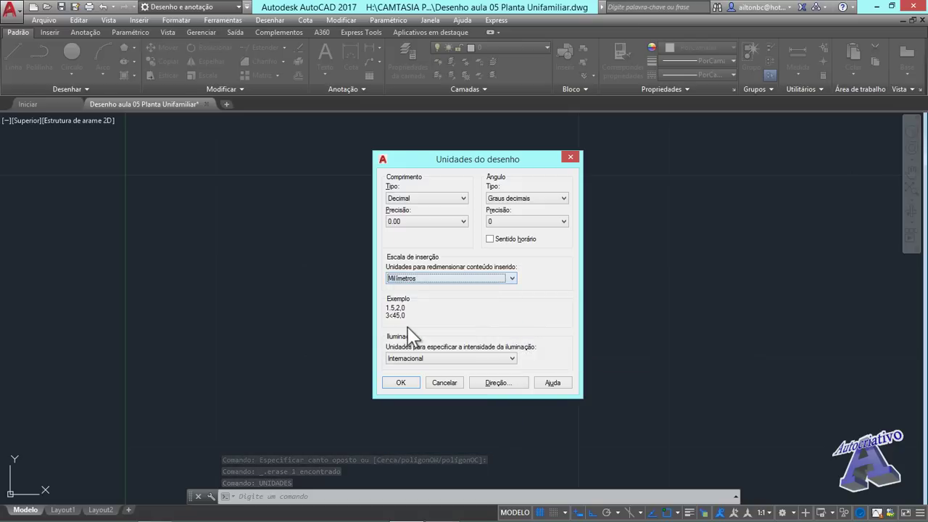
click(413, 380)
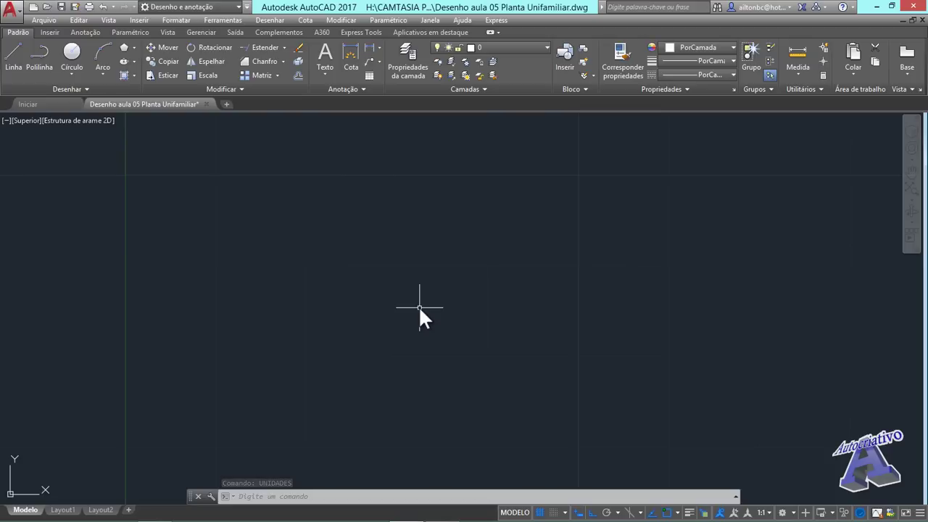
Draw a 40.5-unit horizontal test line with the insertion scale in millimetres.
text(L)
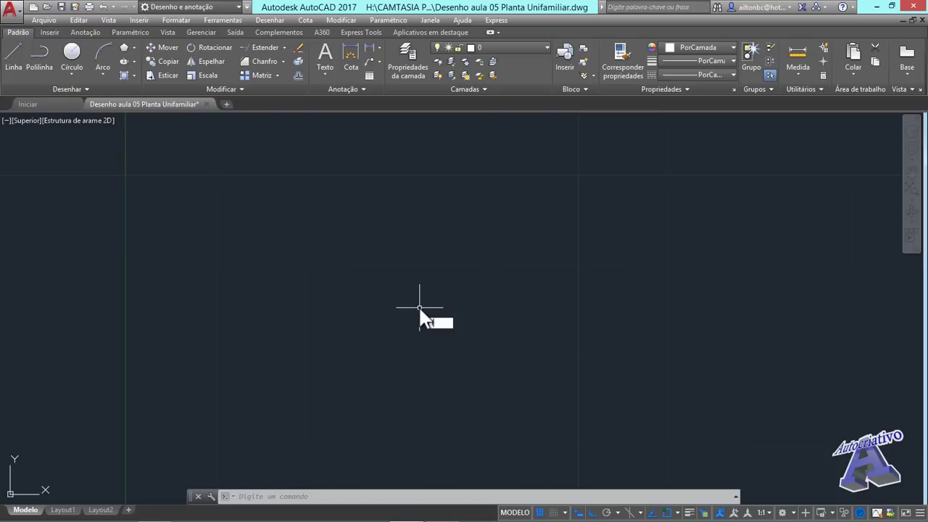
key(Return)
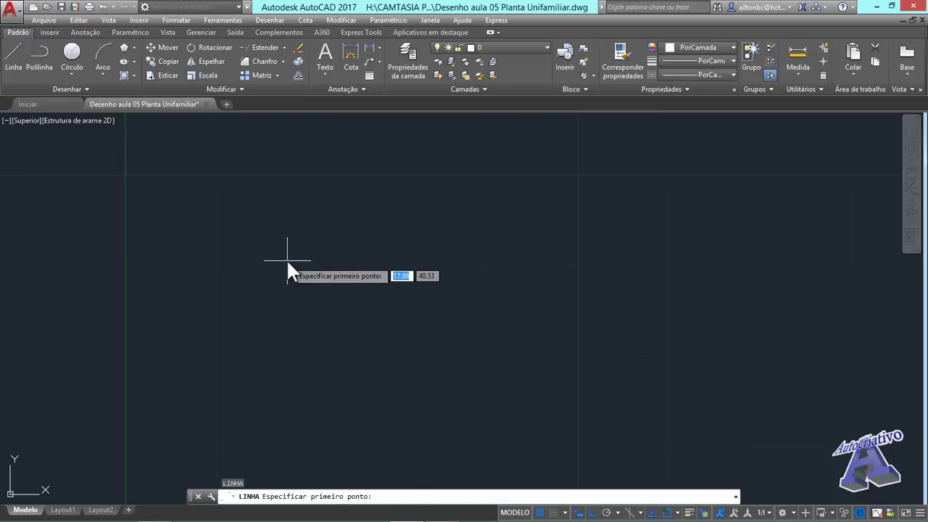
click(287, 260)
text(40)
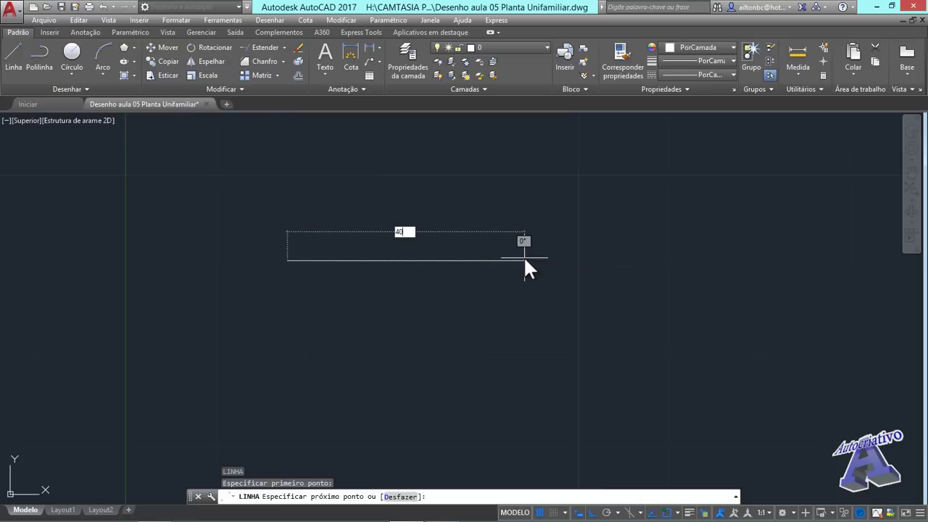
text(.5)
key(Return)
key(Return)
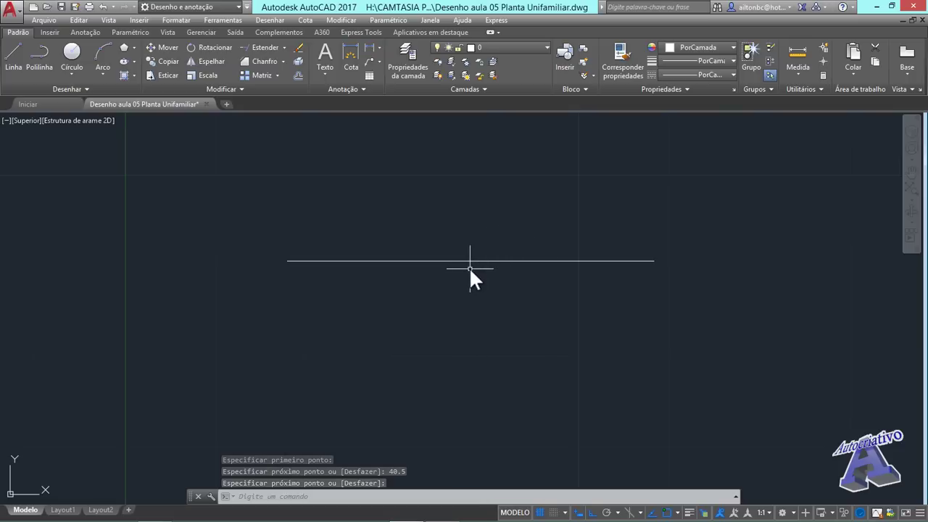
Check the test line's length between its two endpoints with the DIST command, and leave the command.
text(dist)
key(Return)
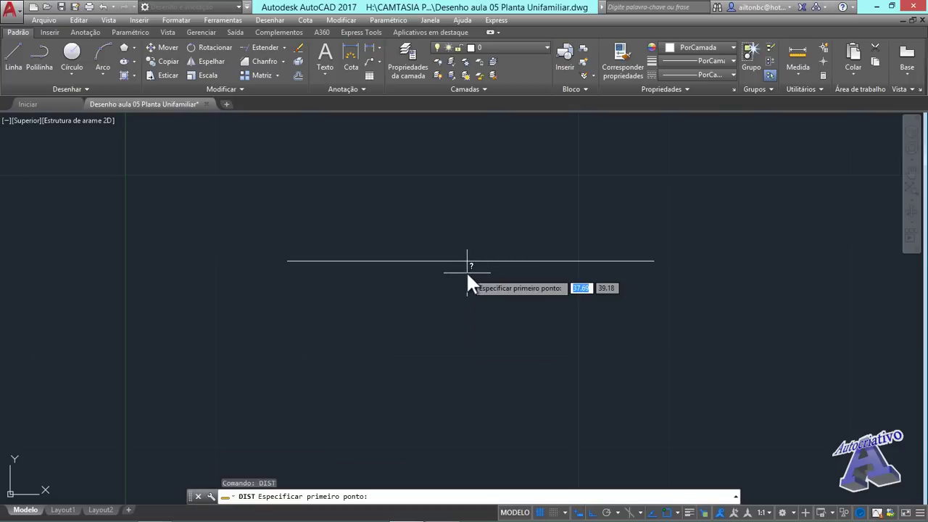
click(288, 260)
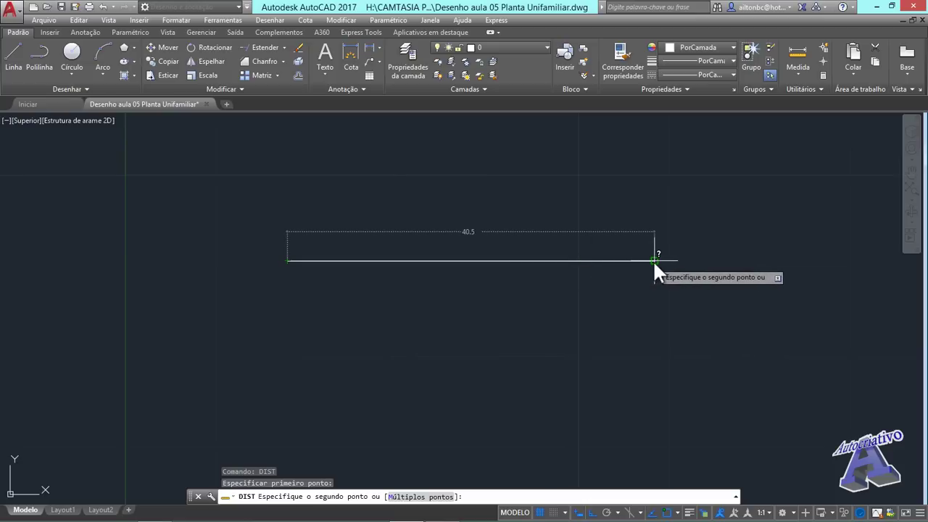
key(Escape)
Erase the horizontal test line from the drawing.
click(559, 280)
click(530, 243)
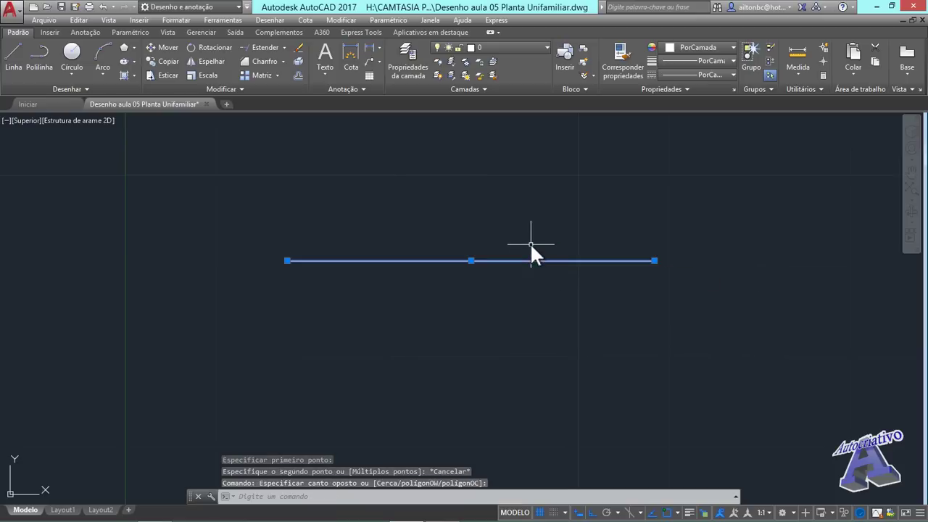
key(Delete)
Change the insertion scale in the drawing units to Metros and accept the dialog.
text(uniu)
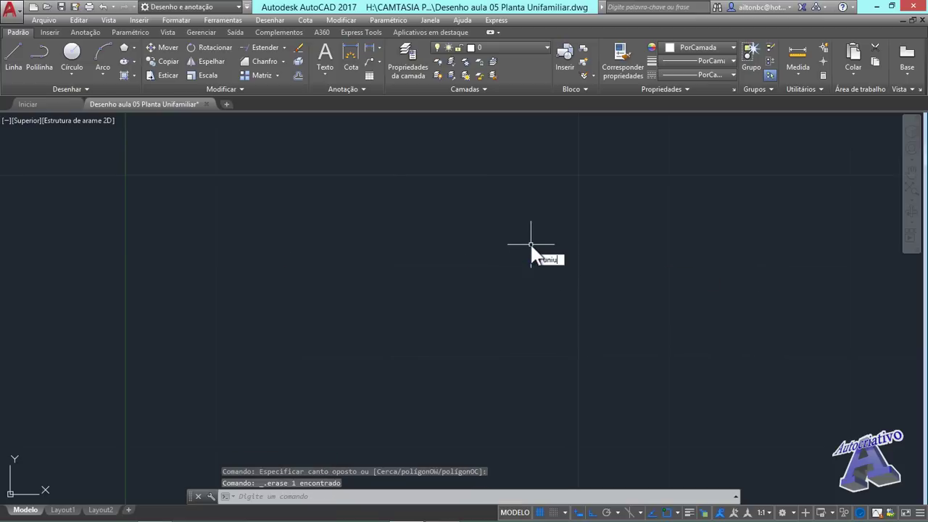
text(d)
click(559, 271)
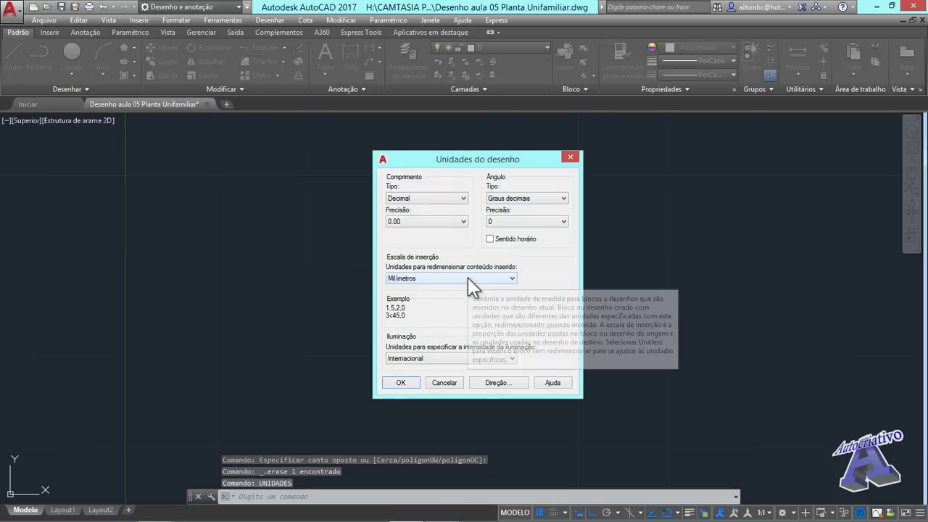
click(468, 277)
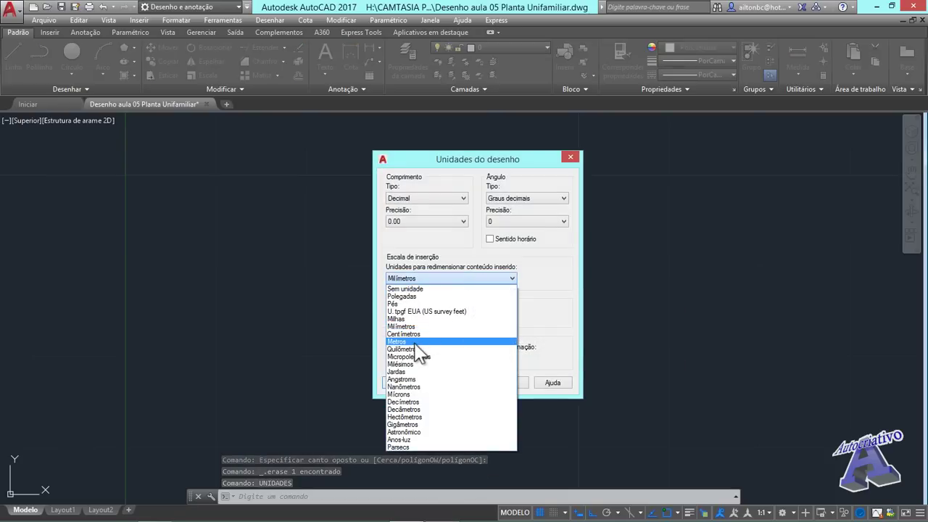
click(416, 341)
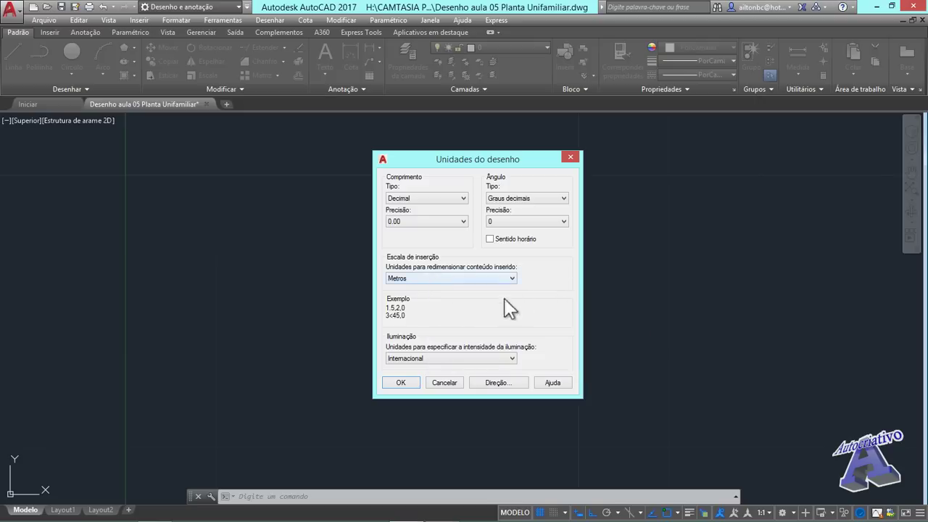
click(412, 382)
Draw a 3-unit horizontal test line above and to the right of the origin.
scroll(415, 314, down, 3)
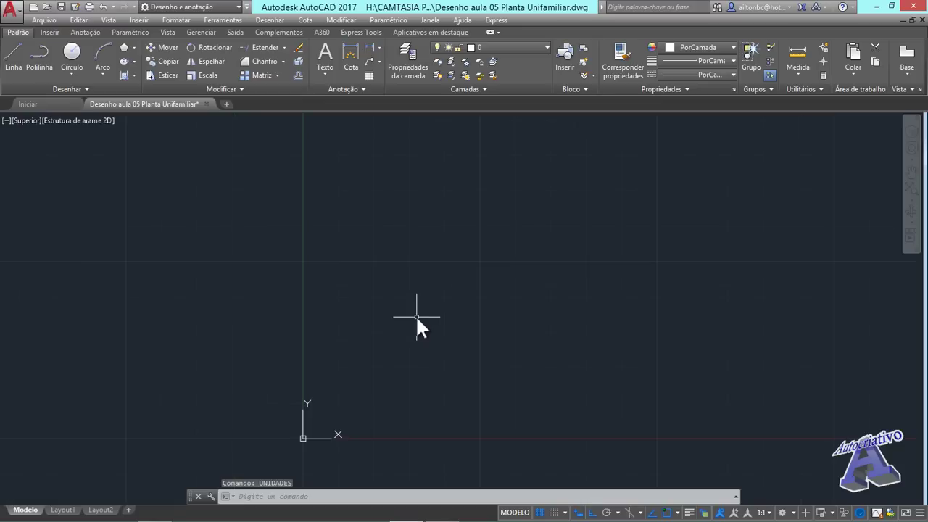
middle_drag(371, 301, 352, 332)
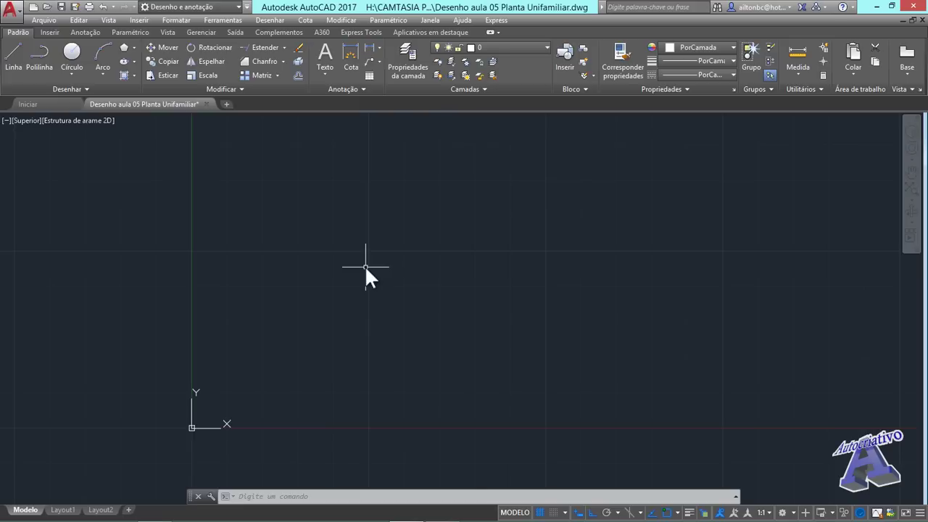
text(l)
key(Return)
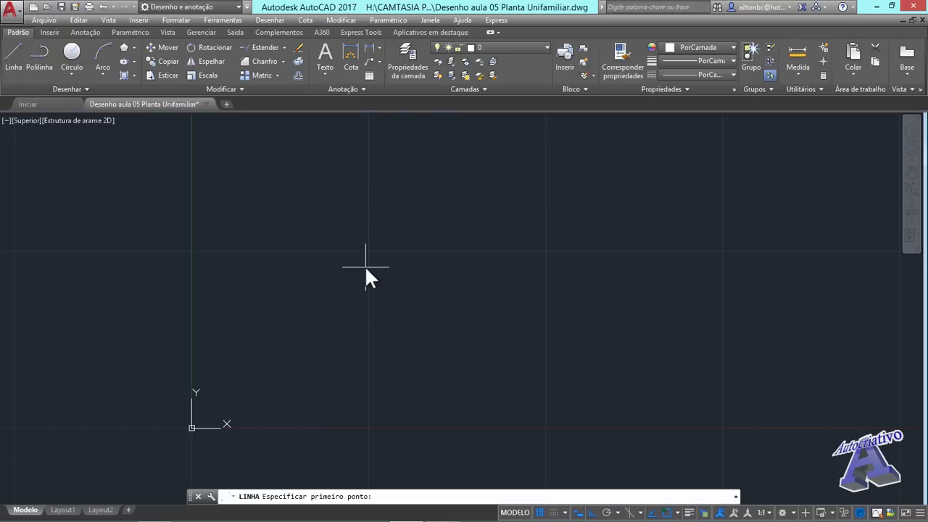
click(335, 229)
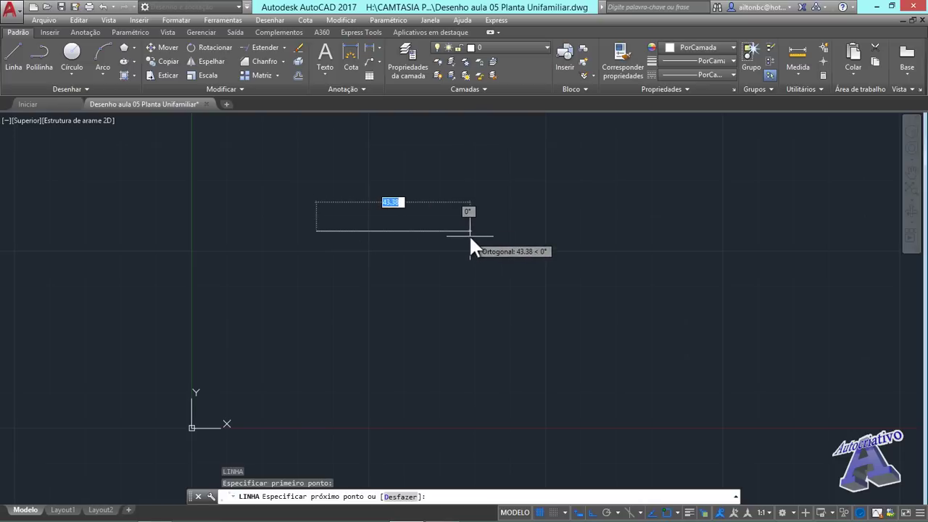
text(3)
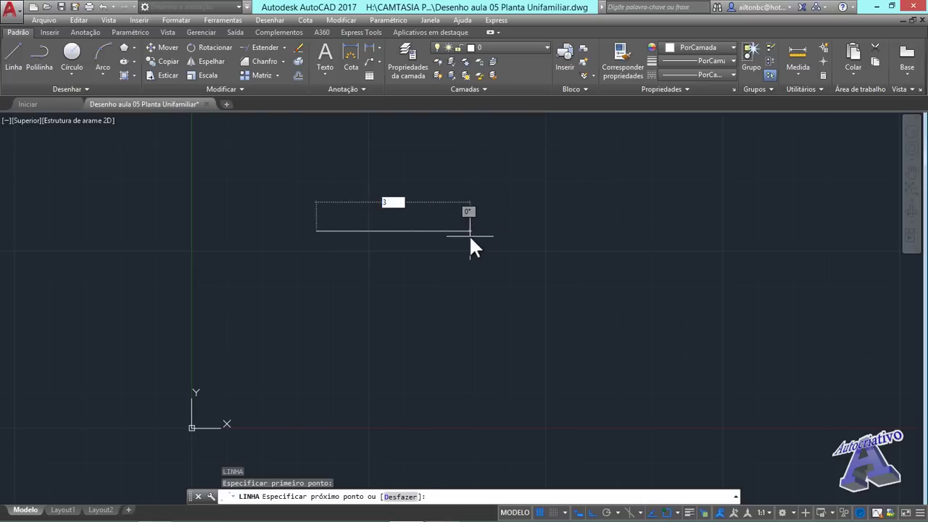
key(Return)
key(Return)
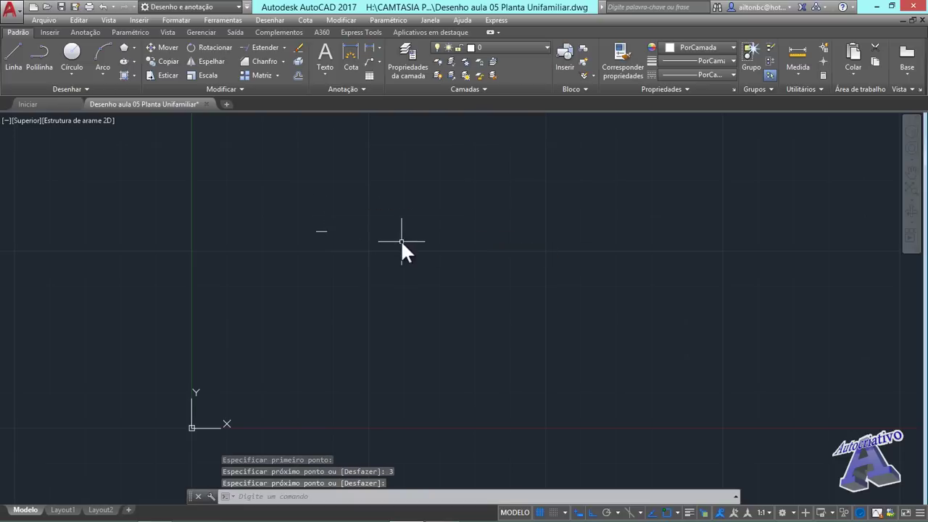
Measure the new test line's length between its two endpoints, and leave the measuring command.
middle_click(400, 239)
middle_click(400, 239)
middle_drag(400, 239, 420, 256)
click(797, 51)
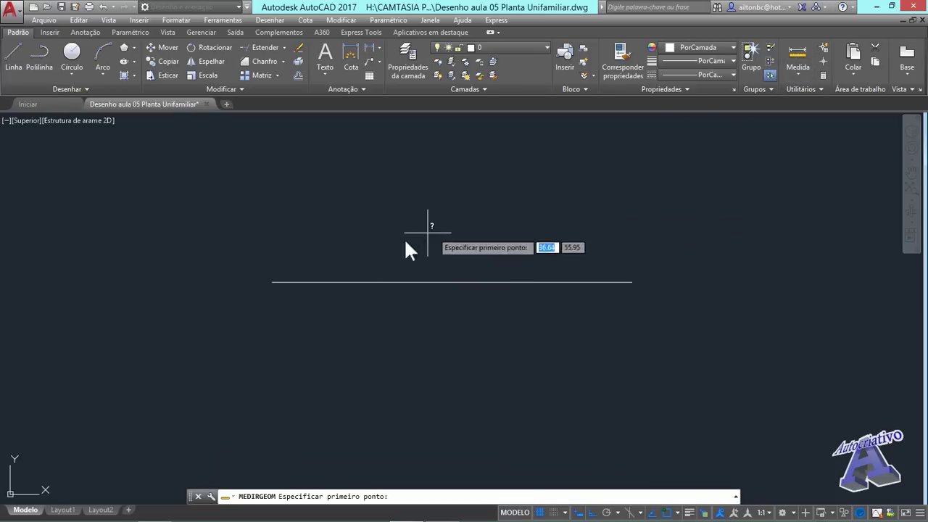
click(272, 282)
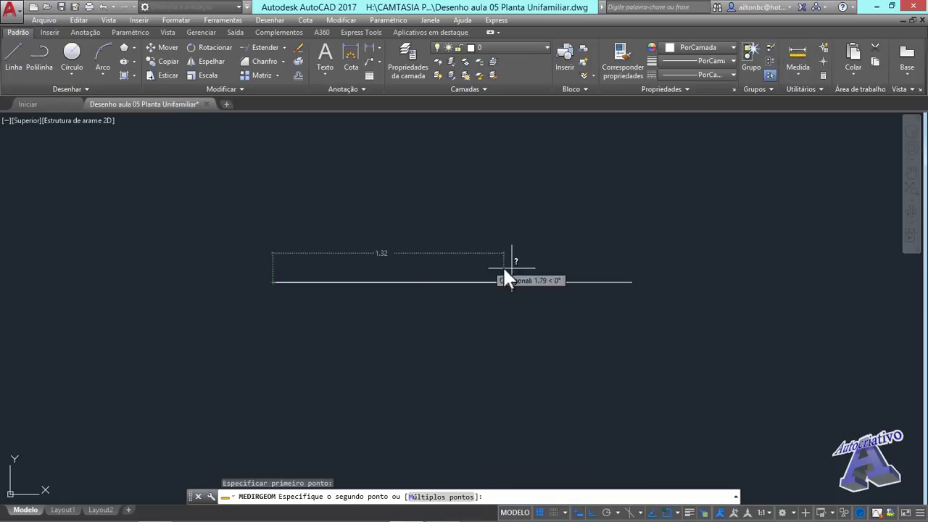
click(631, 281)
key(Escape)
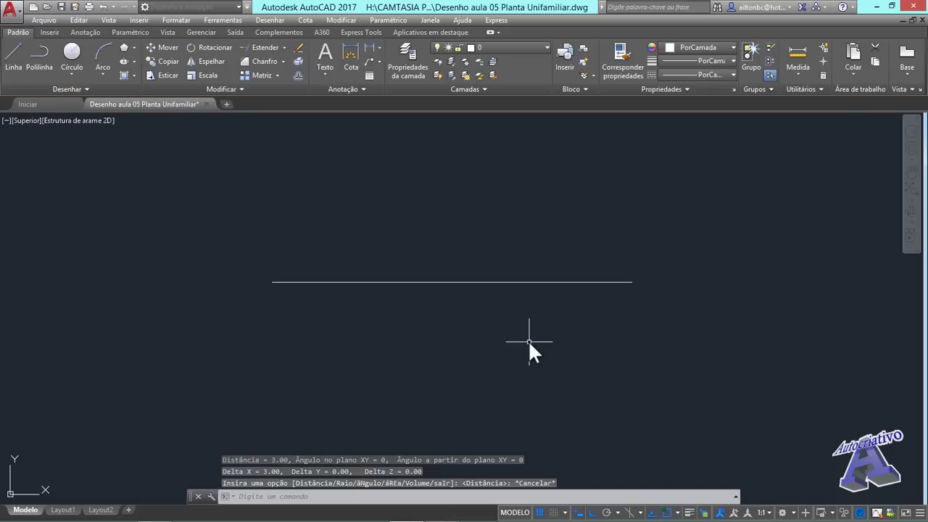
Draw a second 3-unit horizontal line just below the first test line.
mouse_move(525, 341)
middle_down()
mouse_move(363, 235)
mouse_move(333, 239)
middle_up()
scroll(364, 236, down, 2)
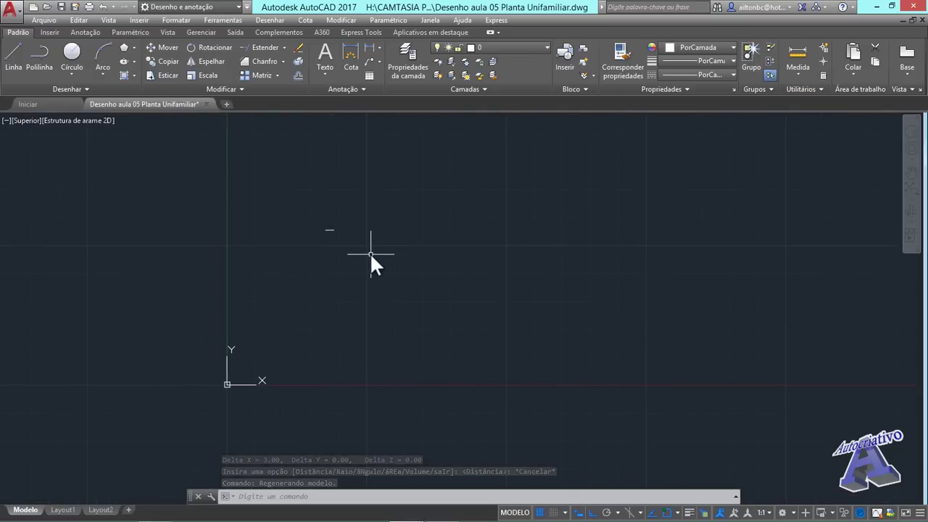
text(l)
key(Return)
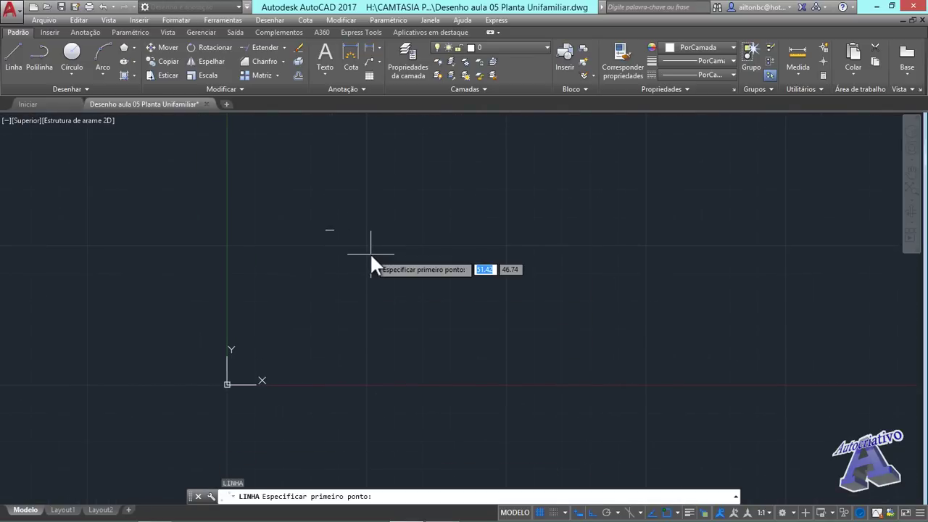
click(327, 255)
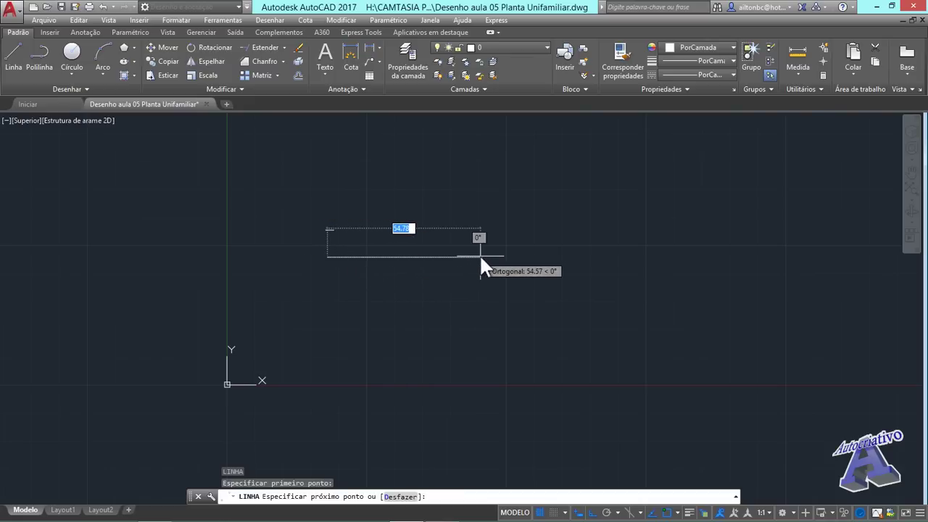
text(3)
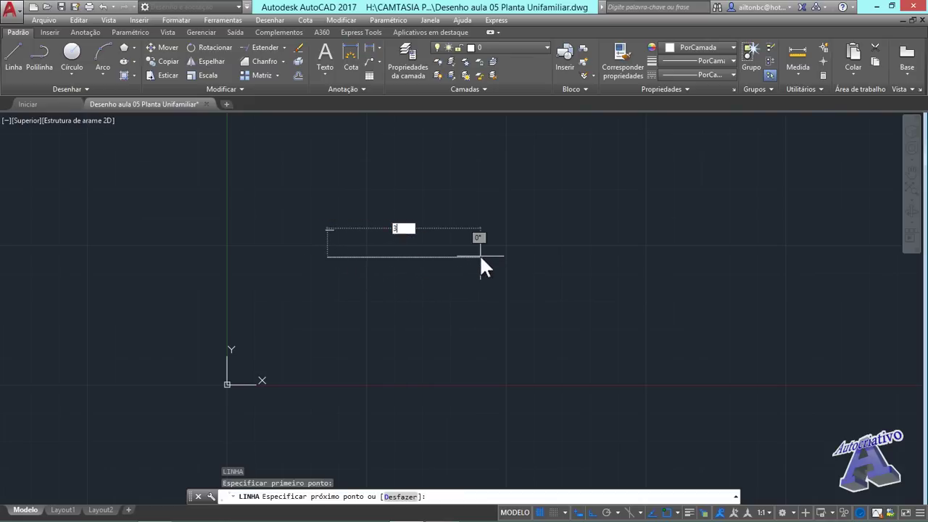
key(Return)
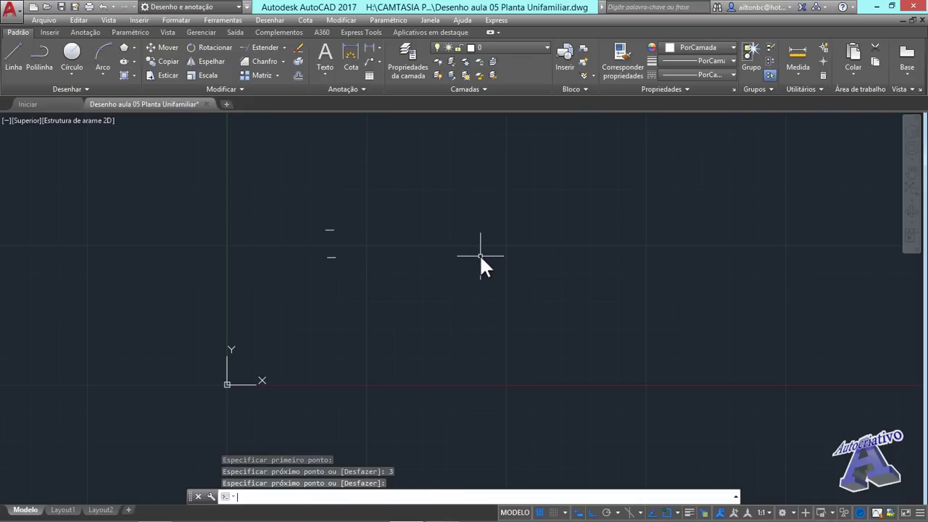
key(Escape)
scroll(332, 252, up, 5)
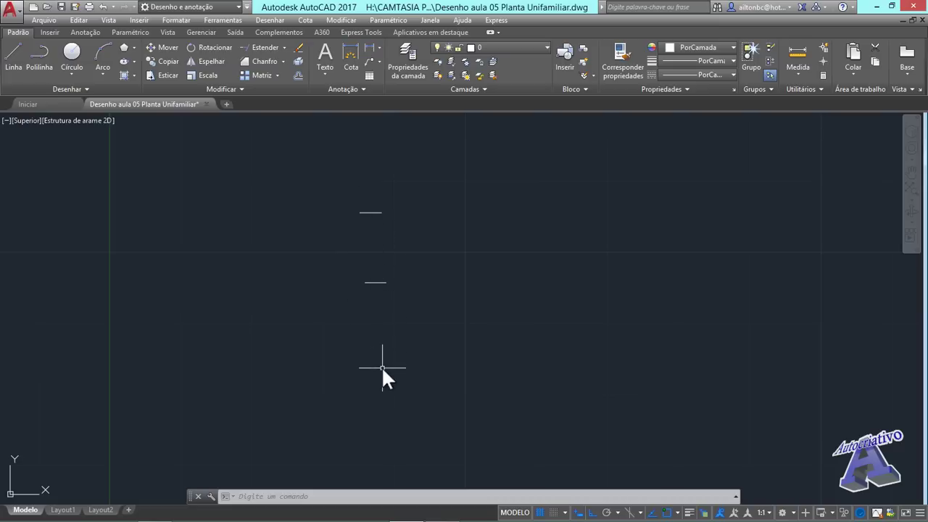
scroll(373, 272, up, 2)
middle_drag(372, 272, 392, 307)
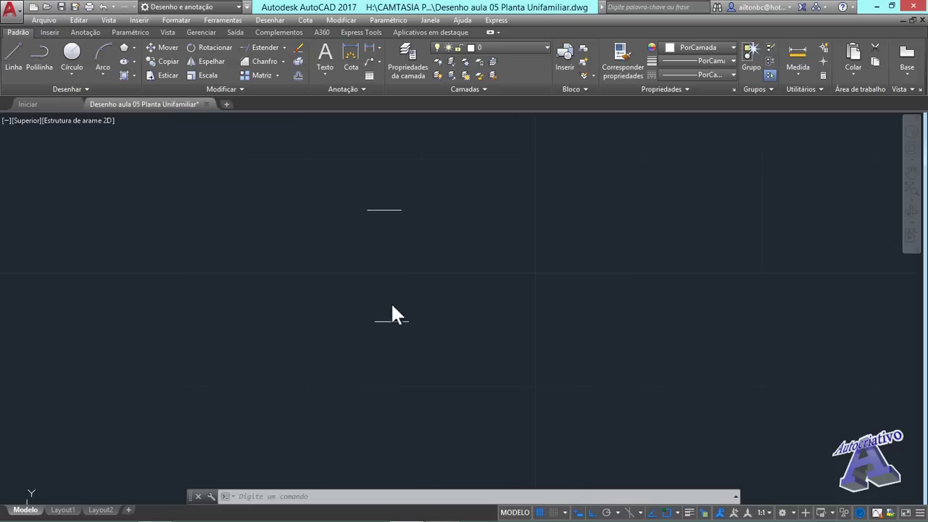
click(396, 211)
click(378, 197)
click(442, 356)
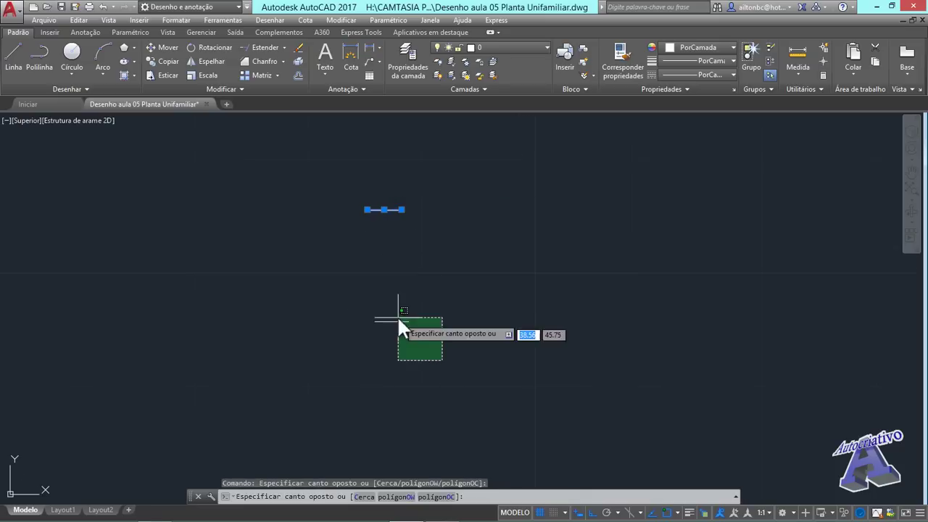
click(389, 306)
key(Escape)
click(387, 192)
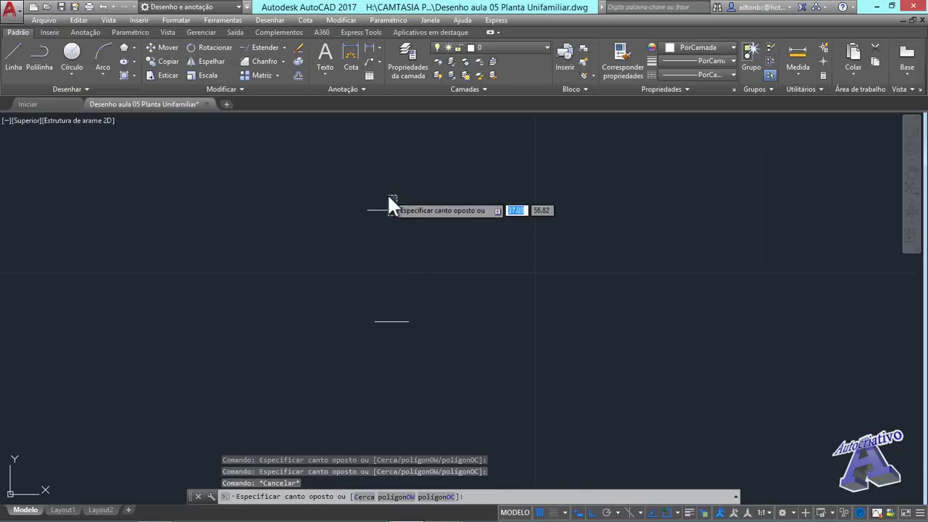
click(414, 281)
key(Escape)
key(Escape)
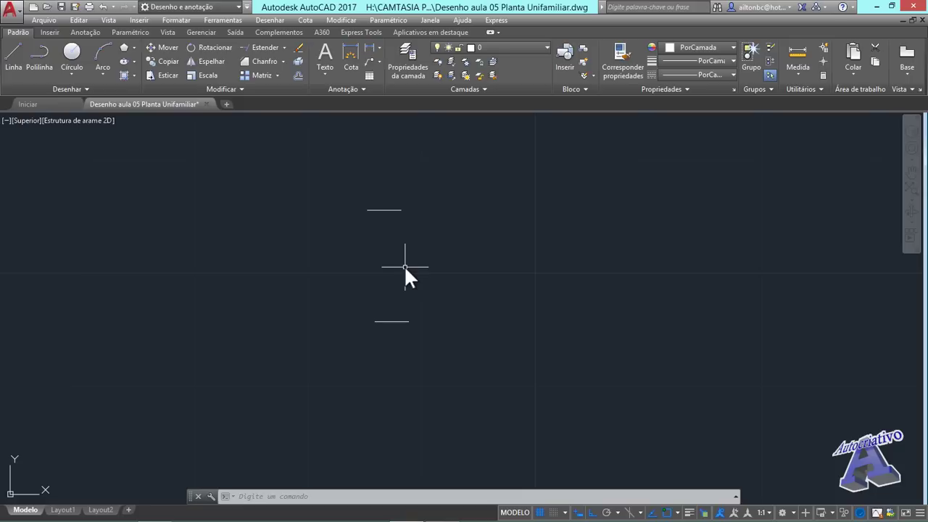
Erase both short horizontal test lines from the drawing.
scroll(404, 265, down, 10)
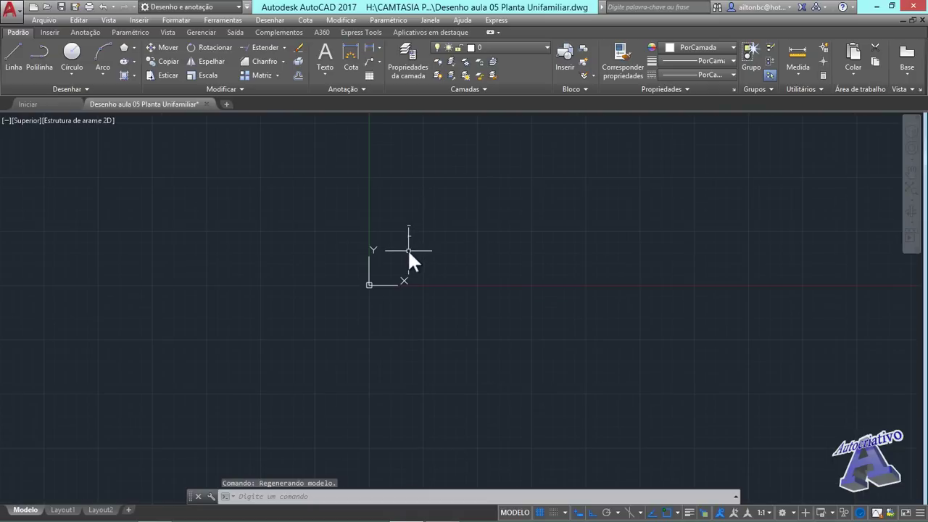
mouse_move(416, 248)
middle_down()
mouse_move(406, 263)
mouse_move(359, 277)
middle_up()
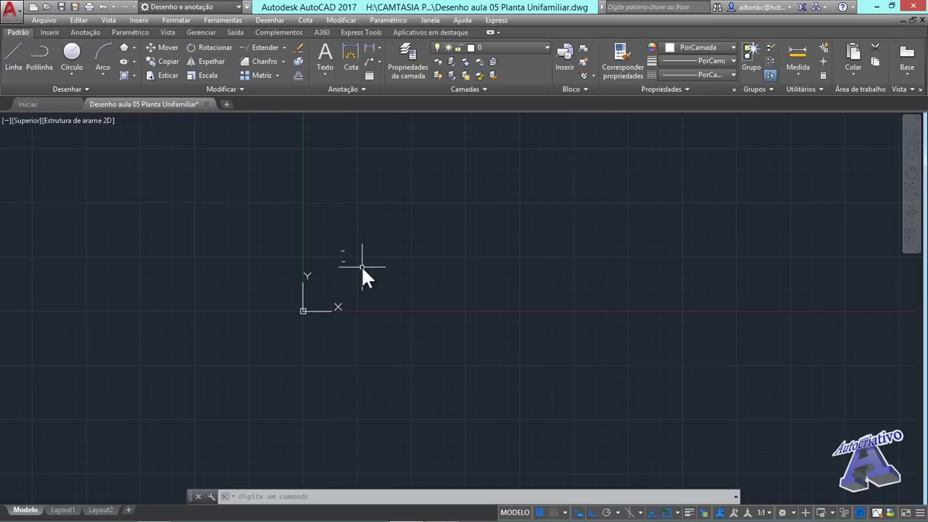
scroll(339, 253, up, 5)
click(391, 313)
click(335, 201)
key(Delete)
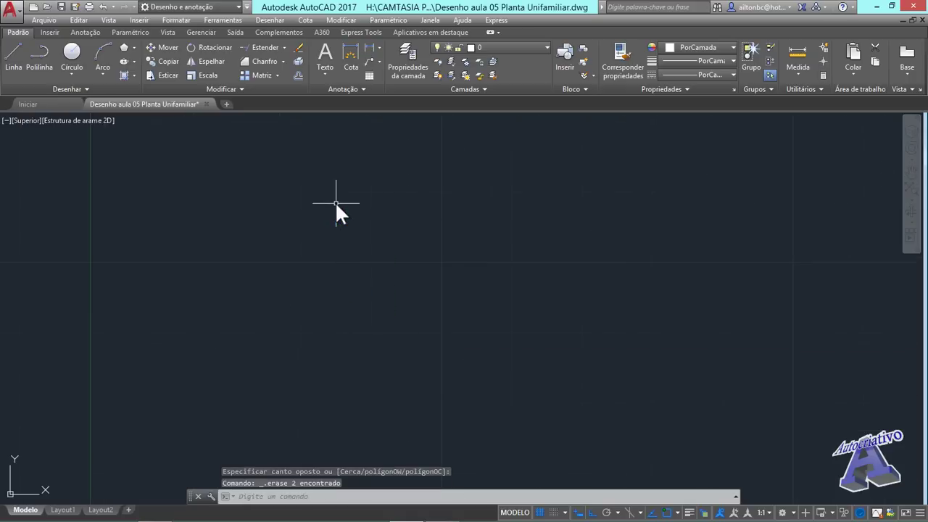
Draw a 4 by 4 unit square from four connected lines, closing it at the starting corner.
text(l)
key(Return)
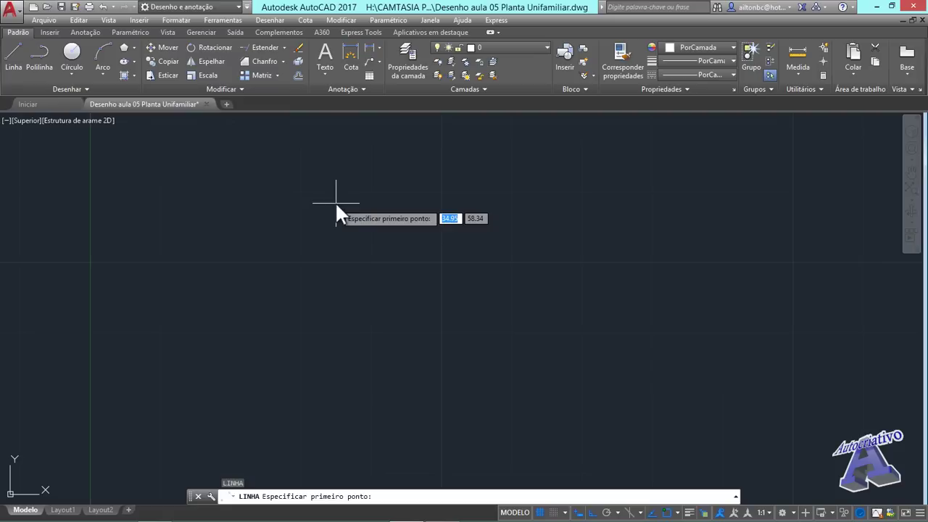
click(338, 319)
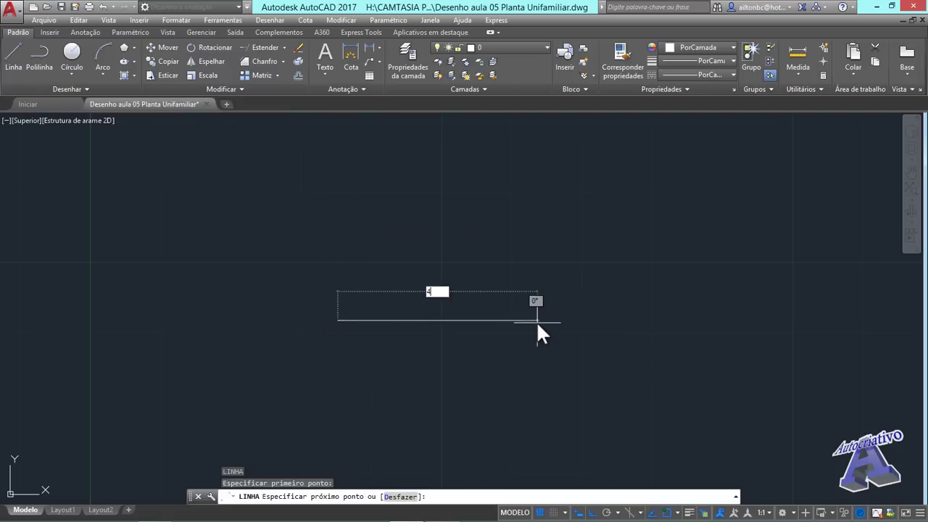
text(4)
key(Return)
middle_drag(369, 312, 501, 260)
text(4)
key(Return)
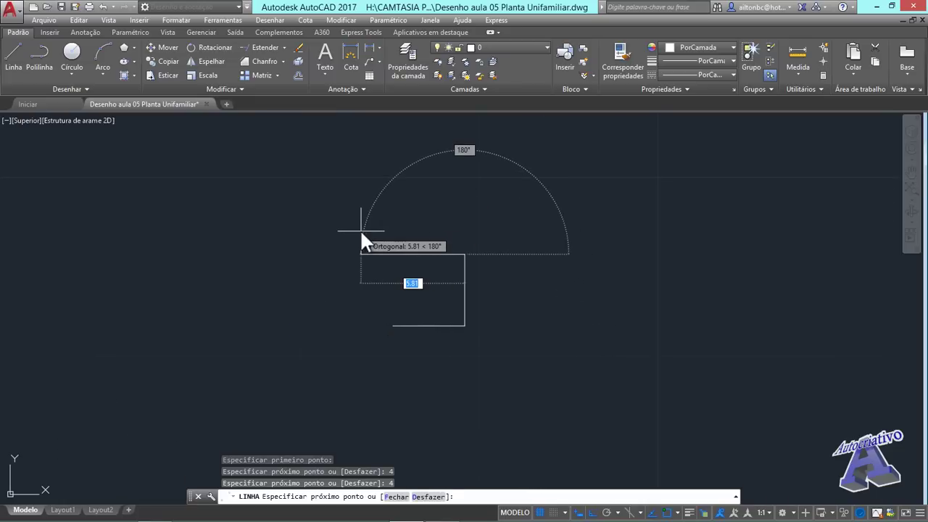
text(4)
key(Return)
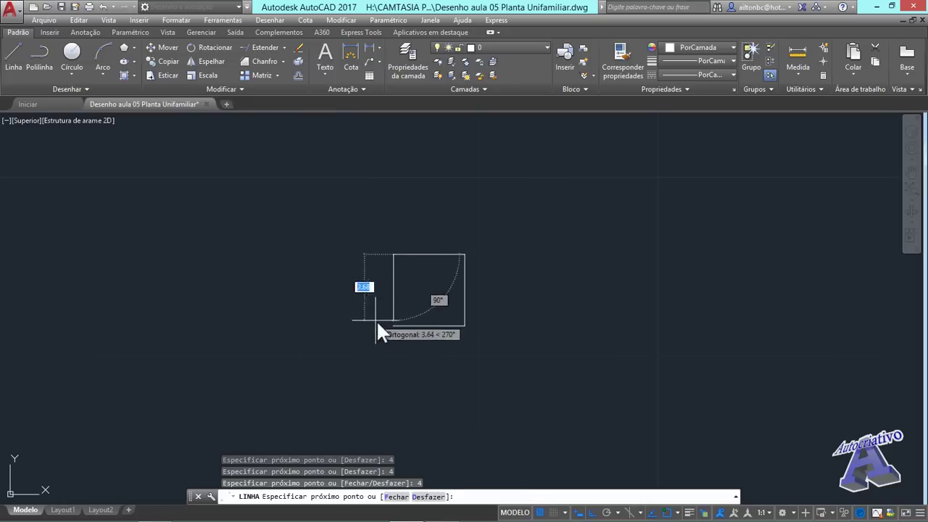
click(393, 325)
key(Escape)
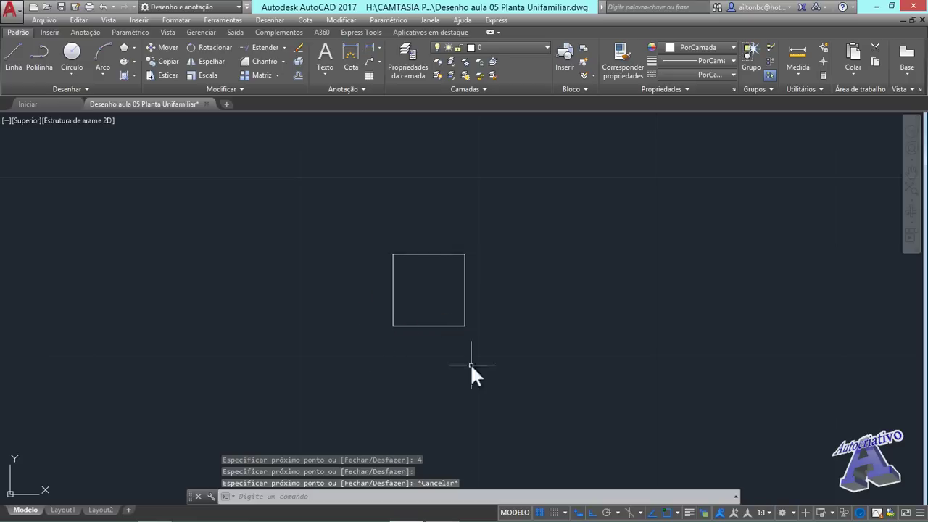
scroll(414, 292, up, 4)
middle_drag(453, 283, 381, 272)
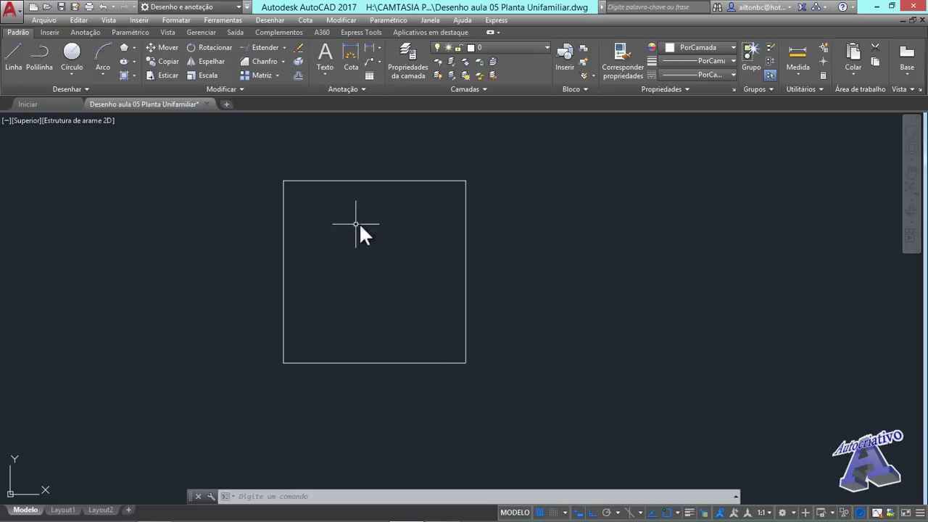
scroll(388, 302, down, 10)
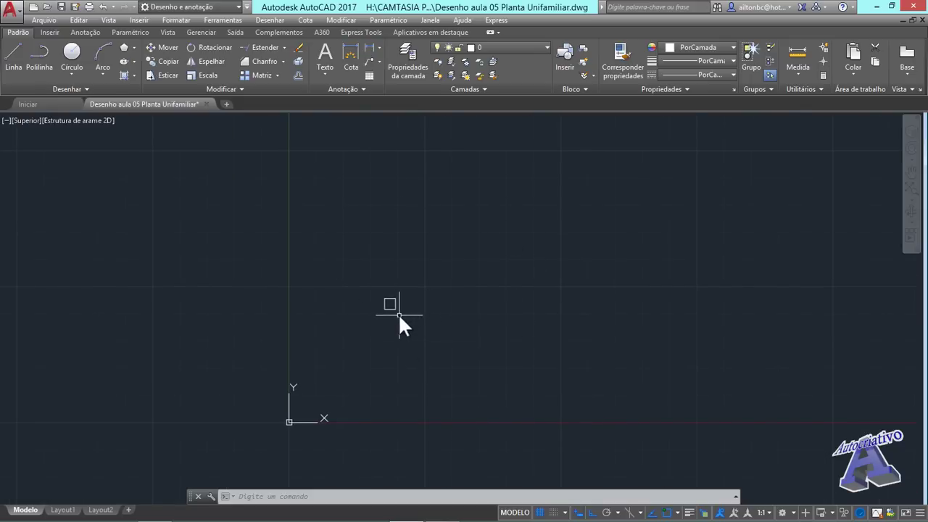
scroll(389, 301, up, 8)
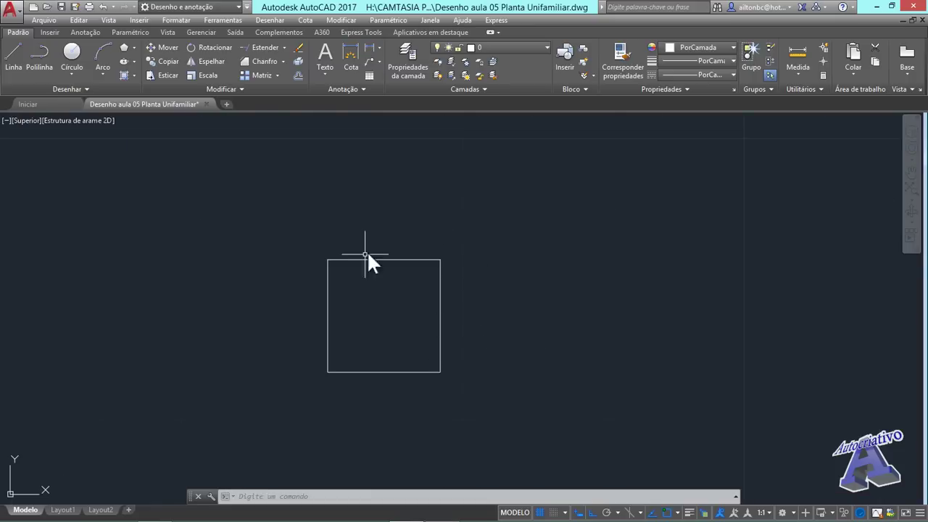
scroll(348, 360, down, 8)
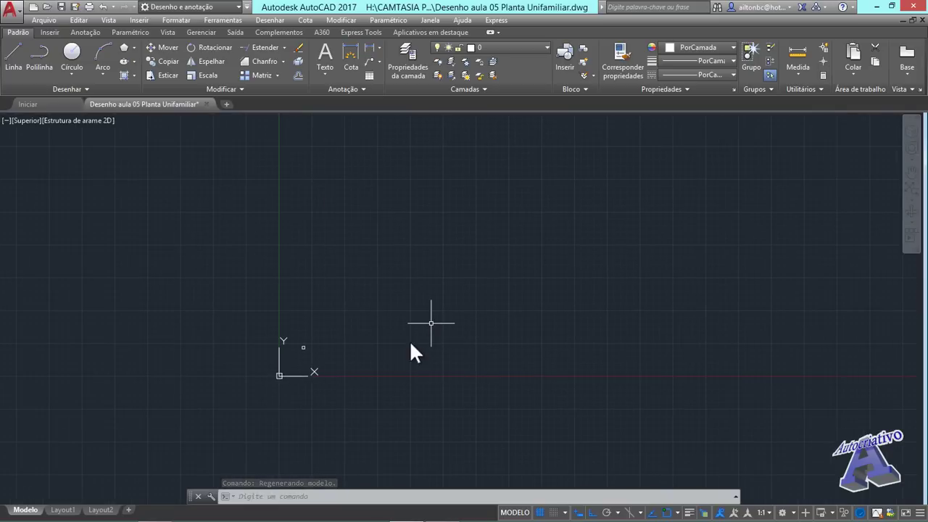
Add a horizontal linear dimension above the top edge of the 4-unit square.
scroll(302, 348, up, 4)
scroll(301, 349, up, 8)
mouse_move(314, 331)
middle_down()
mouse_move(352, 324)
mouse_move(370, 298)
mouse_move(305, 259)
mouse_move(197, 270)
middle_up()
scroll(368, 297, up, 2)
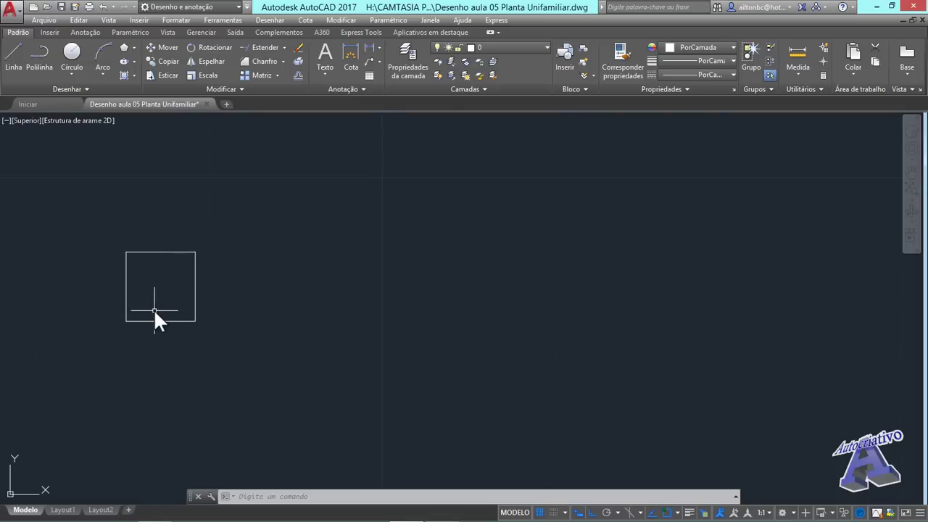
click(378, 48)
click(391, 65)
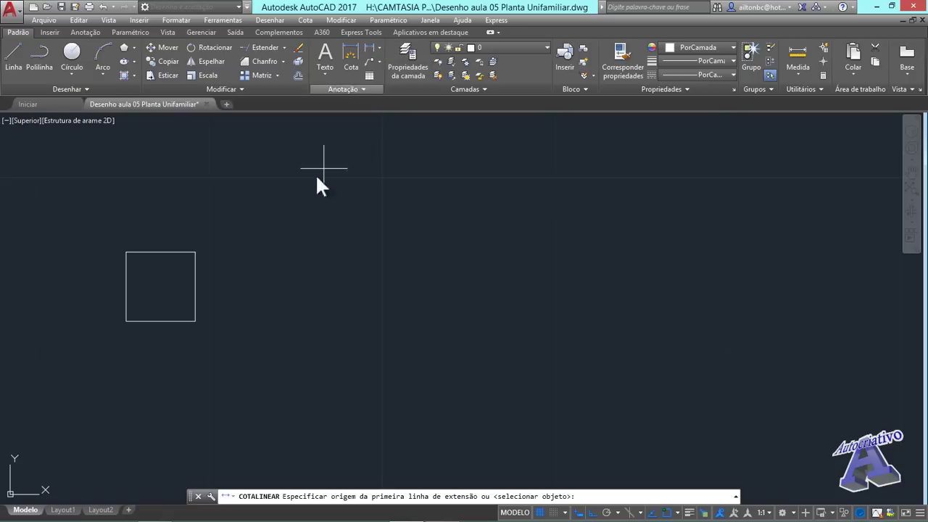
click(195, 252)
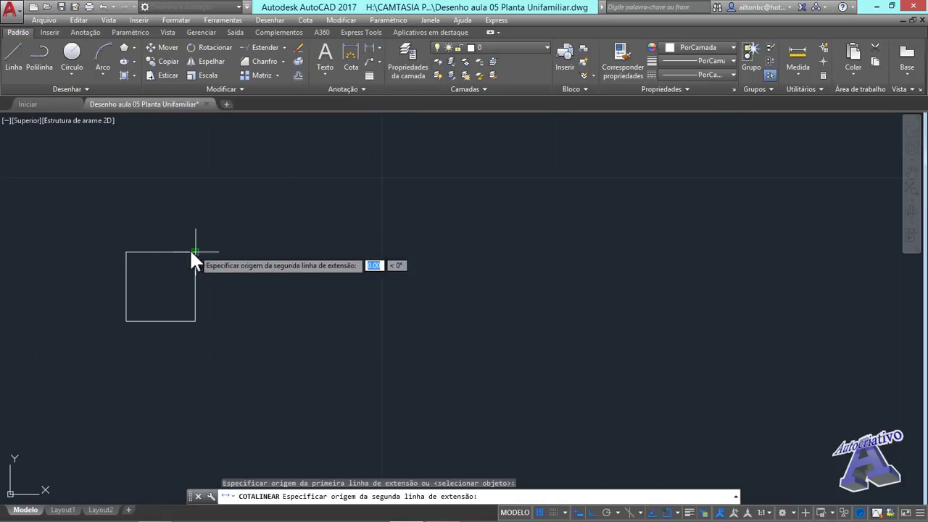
click(126, 252)
click(141, 190)
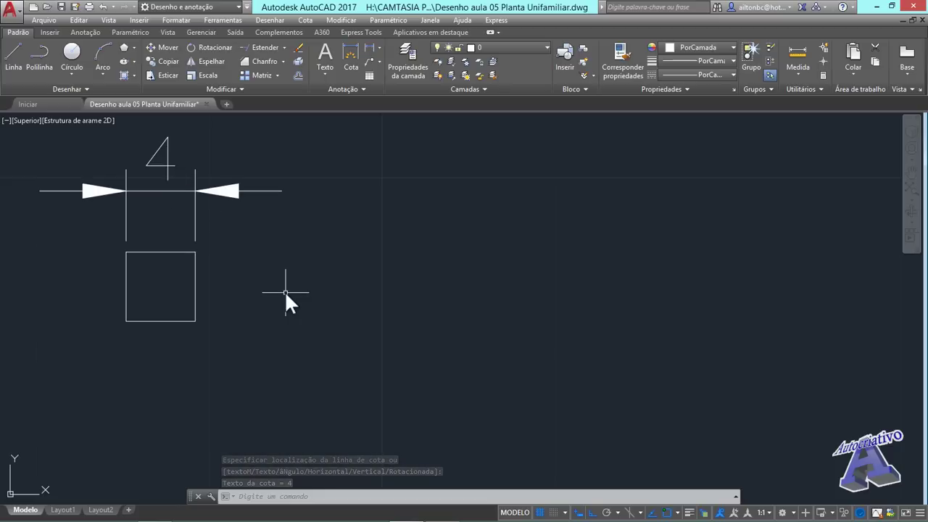
Draw a second 4 by 4 unit square from four lines, to the right of the dimensioned square and level with it.
text(l)
key(Return)
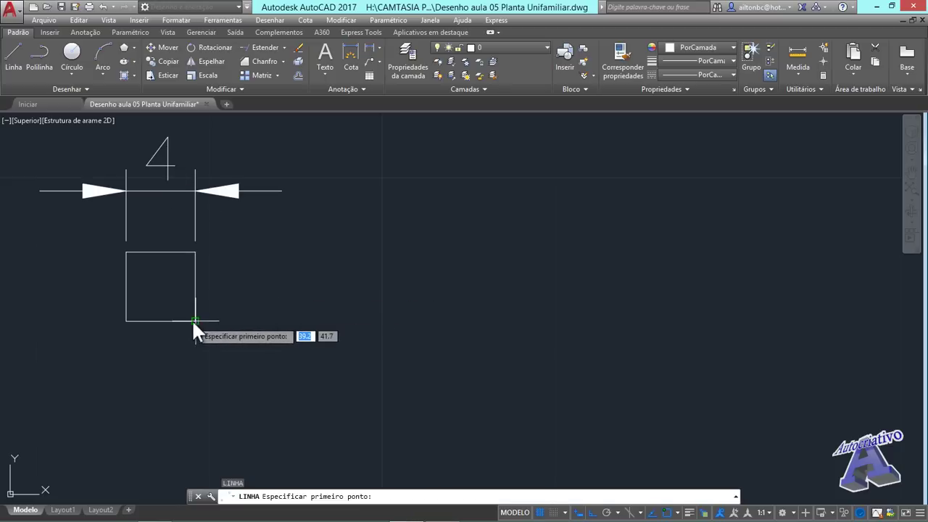
click(291, 320)
text(4)
key(Return)
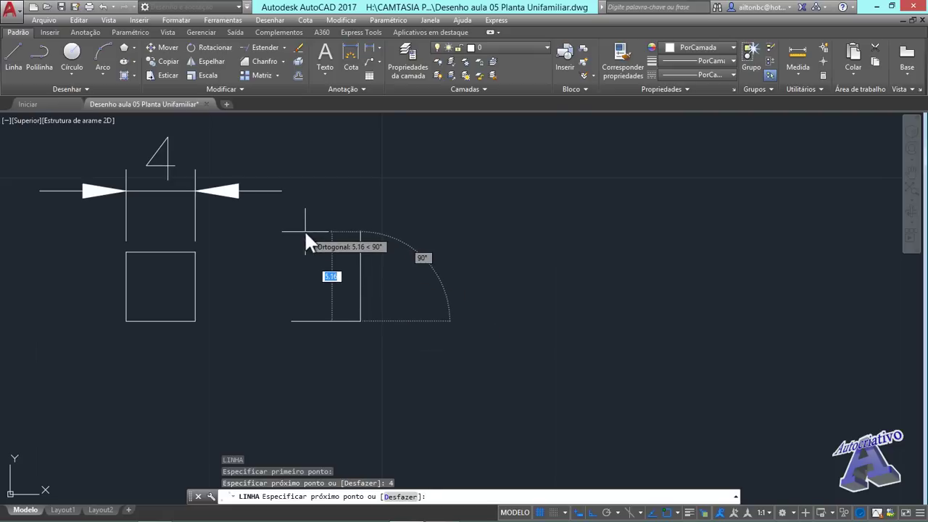
text(4)
key(Return)
text(4)
key(Return)
text(4)
key(Return)
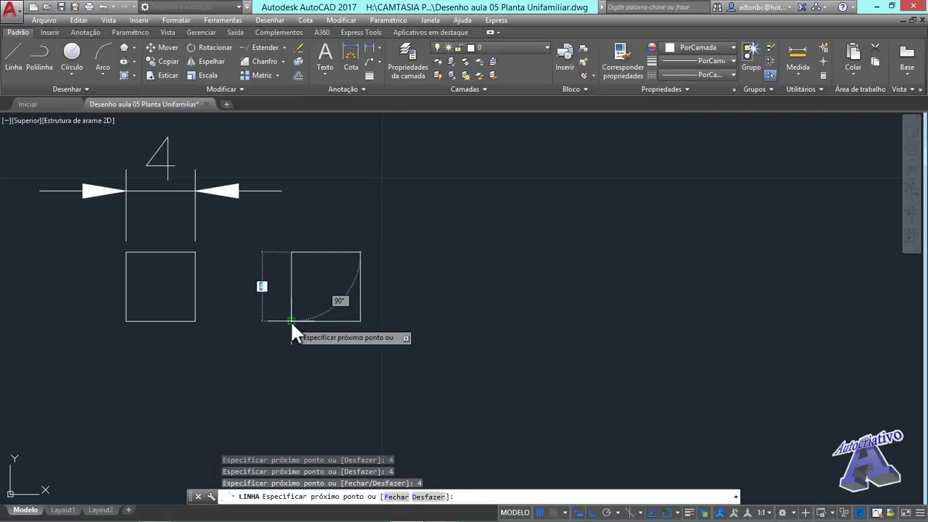
key(Escape)
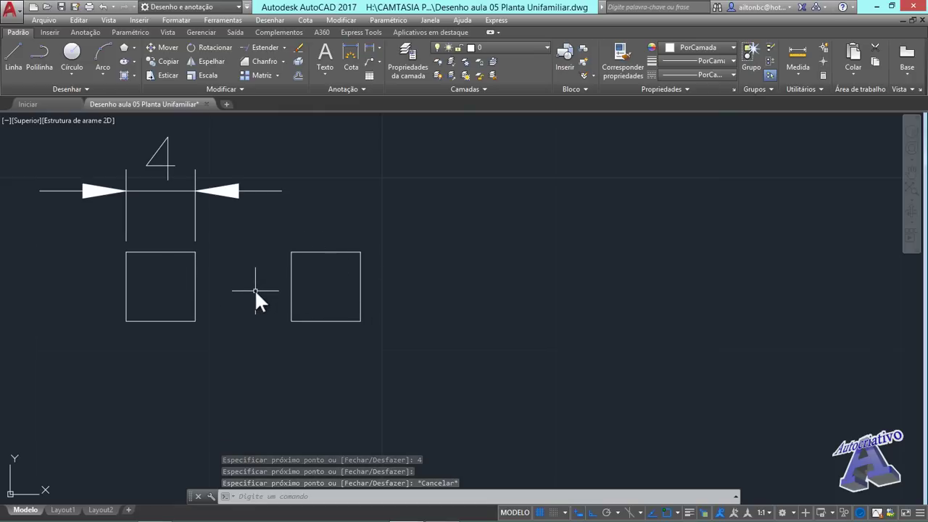
Add a linear dimension above the second square's top edge, level with the first square's dimension.
click(367, 47)
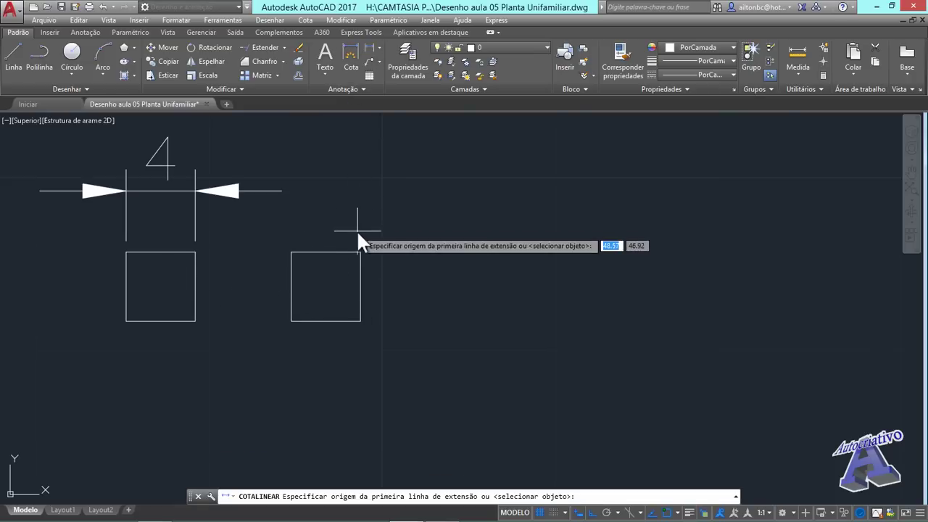
click(360, 252)
click(293, 250)
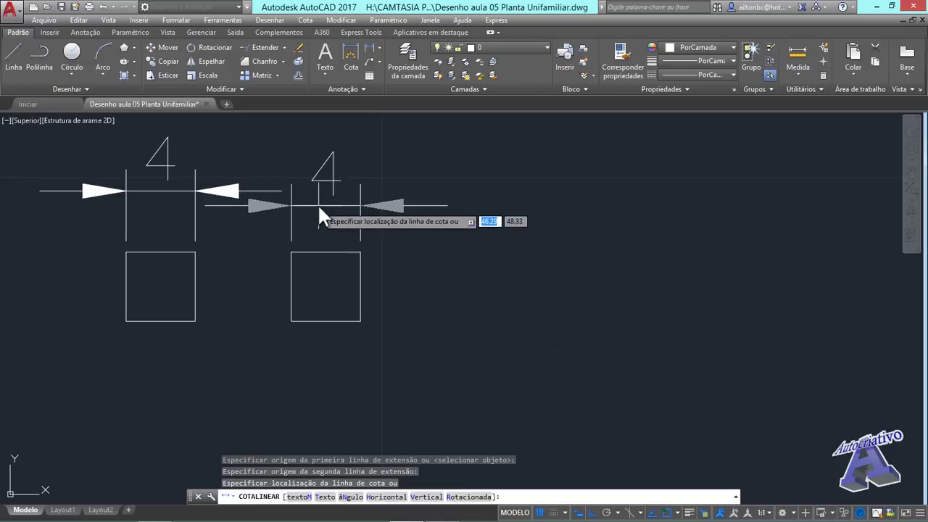
click(328, 190)
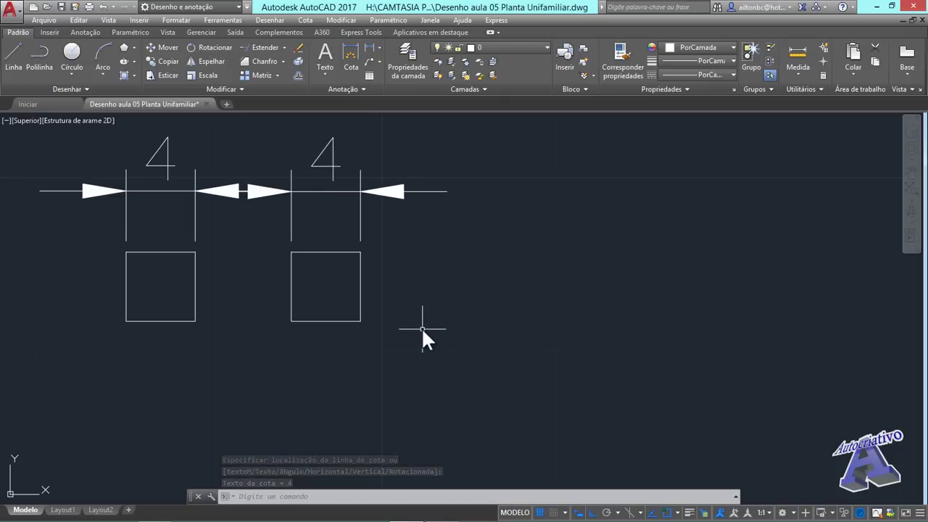
Draw a third 4 by 4 unit square from connected lines, to the right of the second square.
text(l)
key(Return)
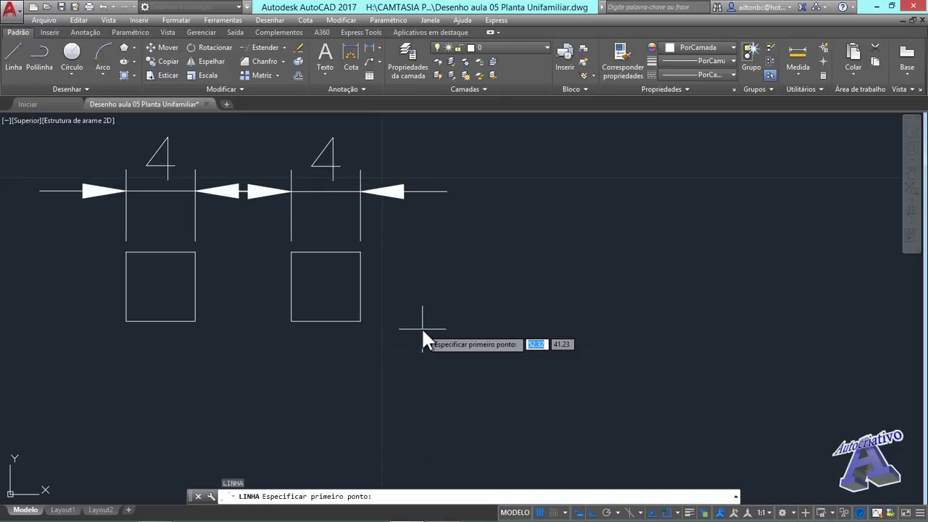
click(481, 320)
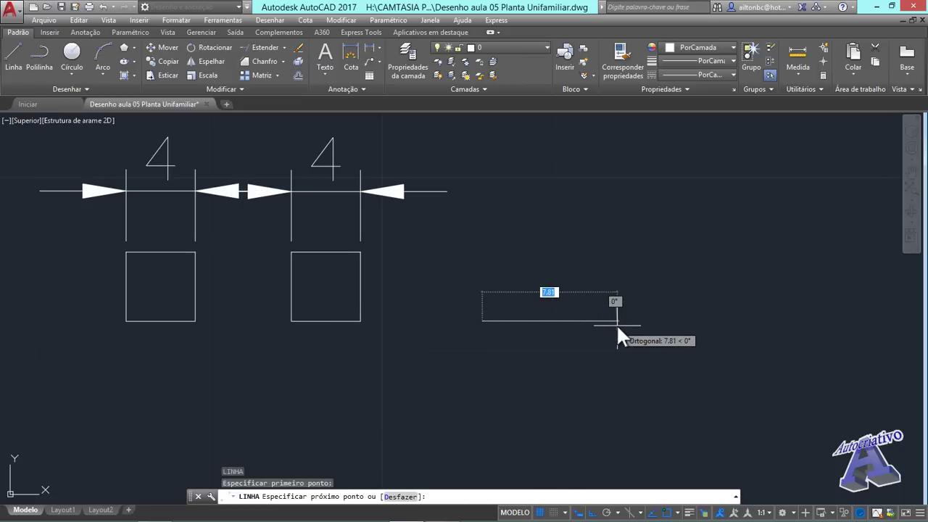
text(4)
key(Return)
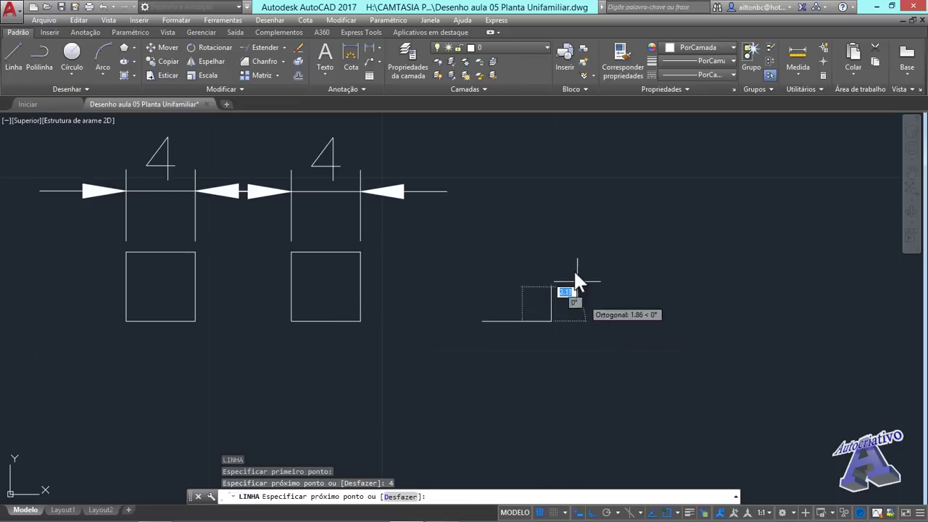
text(4)
key(Return)
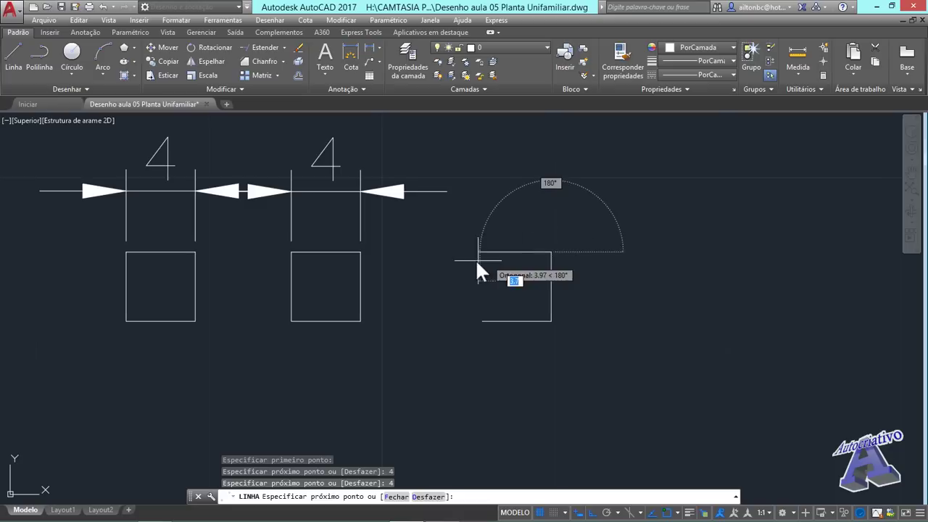
text(4)
key(Return)
click(479, 321)
key(Escape)
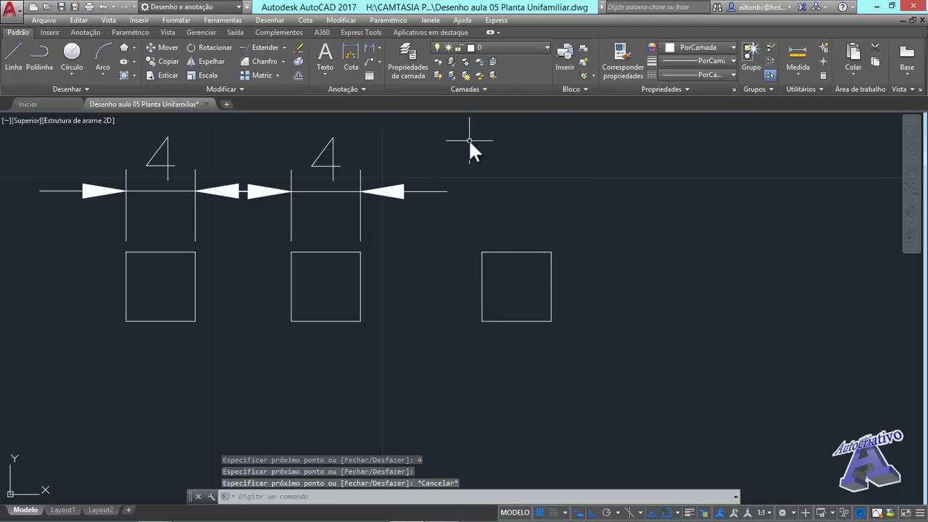
Add a linear dimension above the third square's top edge, level with the other two dimensions.
click(369, 50)
click(482, 252)
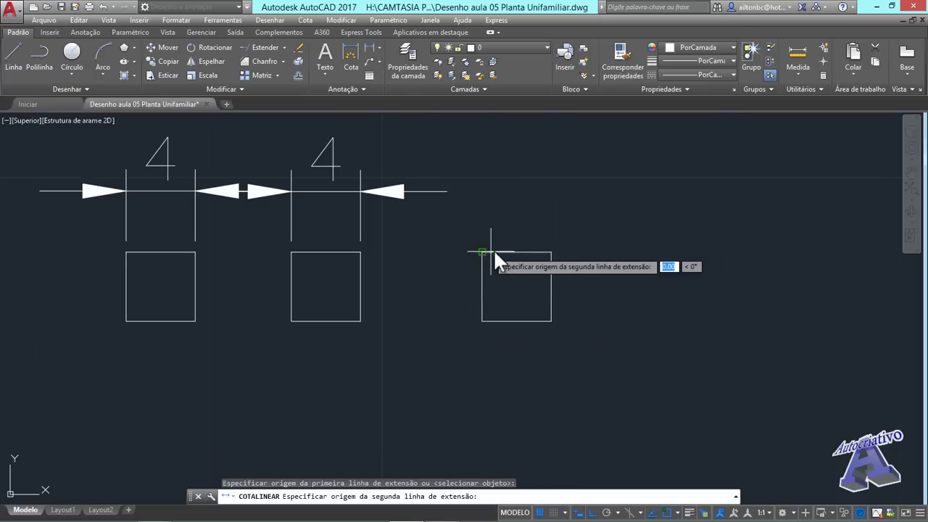
click(552, 250)
click(552, 191)
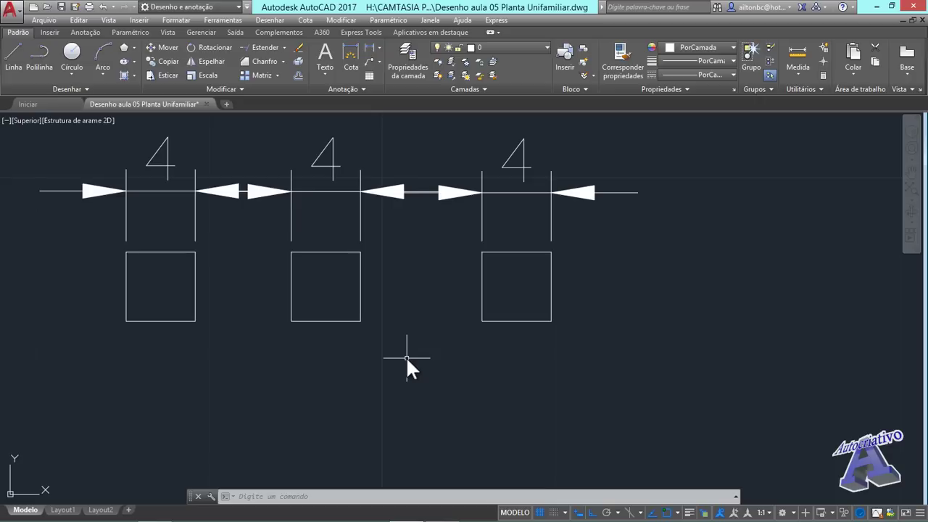
Erase the second and third squares with their dimensions, keeping only the leftmost dimensioned square.
click(642, 354)
click(315, 133)
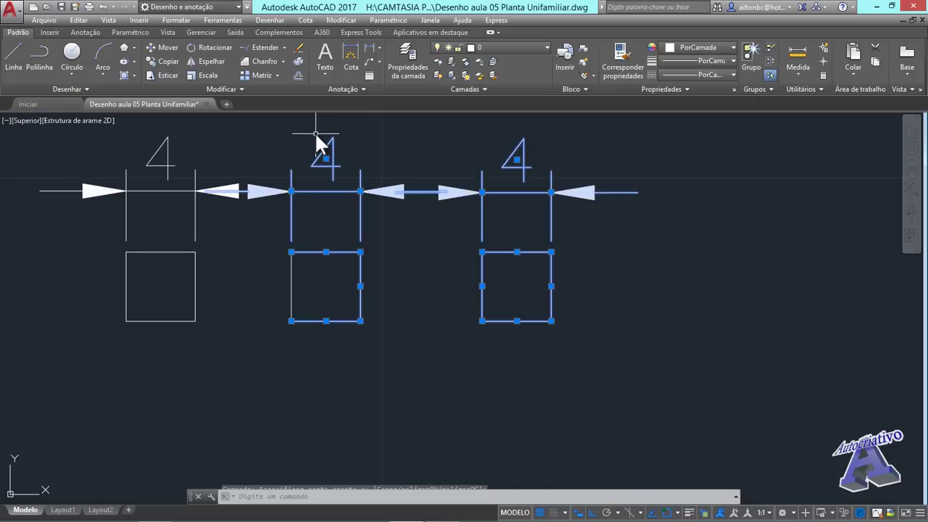
key(Delete)
click(330, 319)
click(287, 278)
key(Delete)
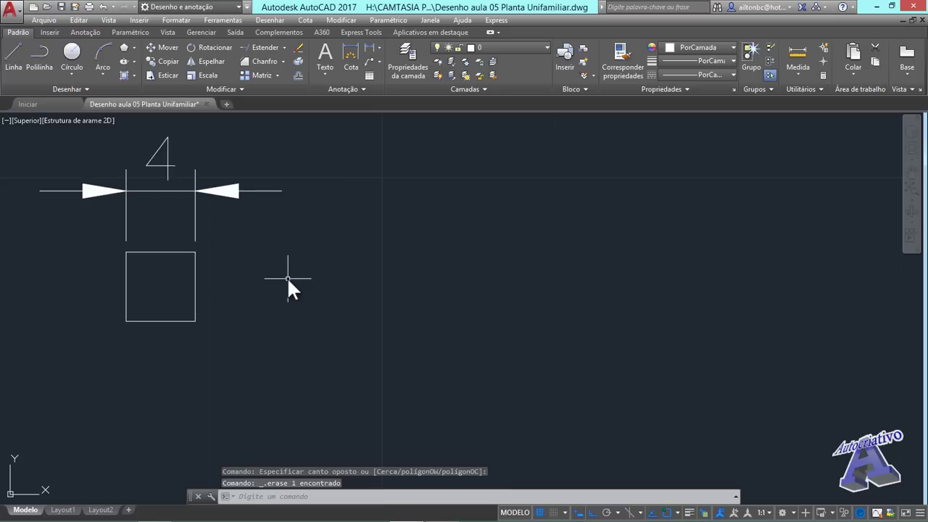
Draw a 400 by 400 unit square from four connected lines, starting just right of the dimensioned small square.
text(l)
key(Return)
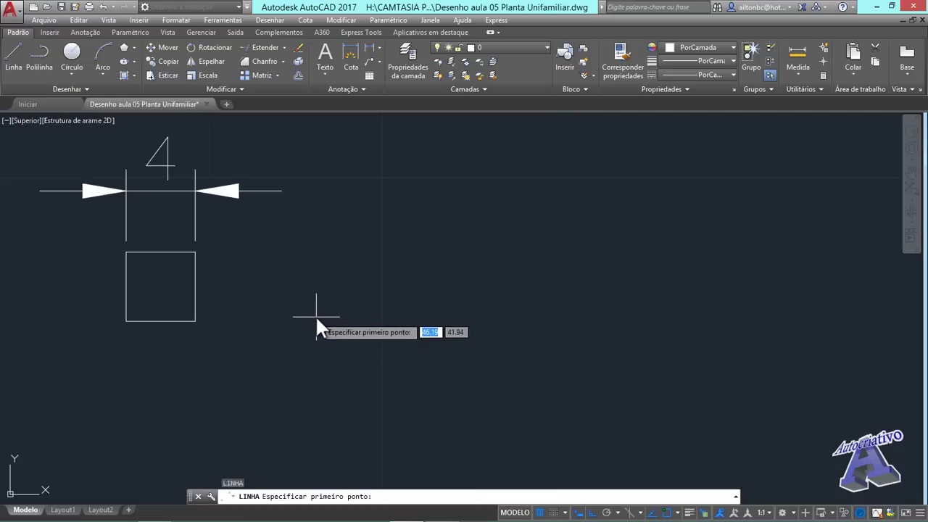
click(321, 317)
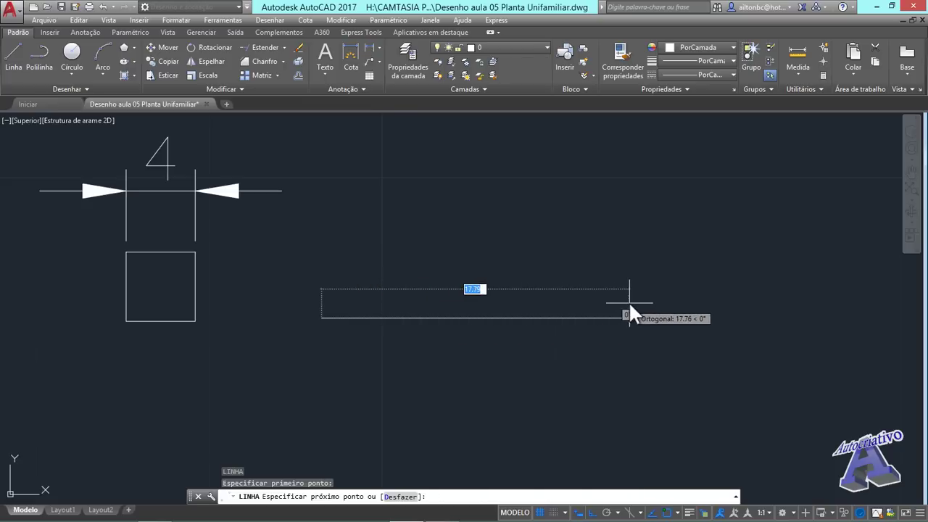
text(400)
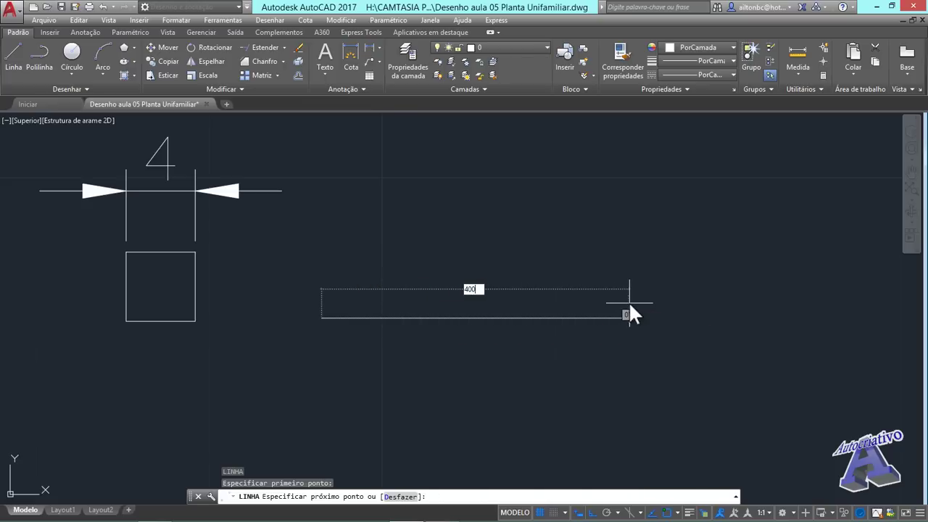
key(Return)
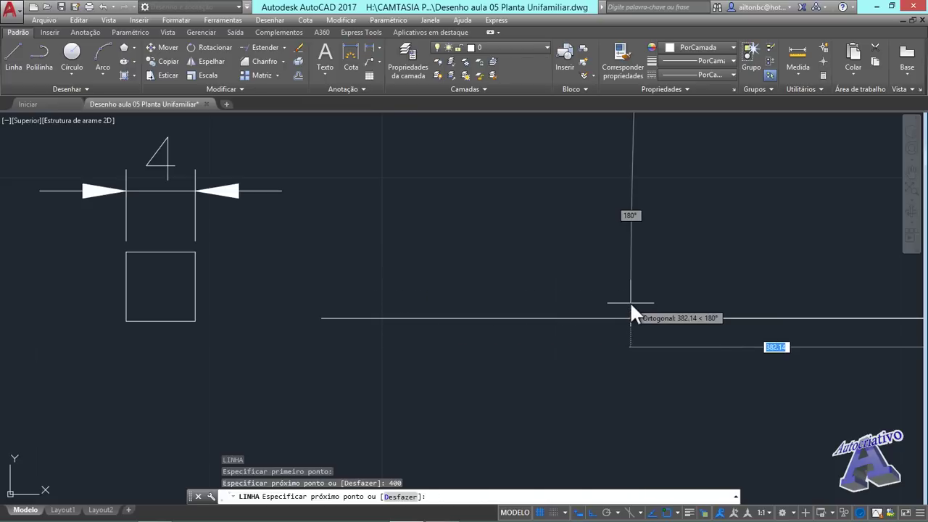
scroll(629, 301, down, 6)
scroll(631, 301, down, 7)
middle_drag(665, 284, 439, 295)
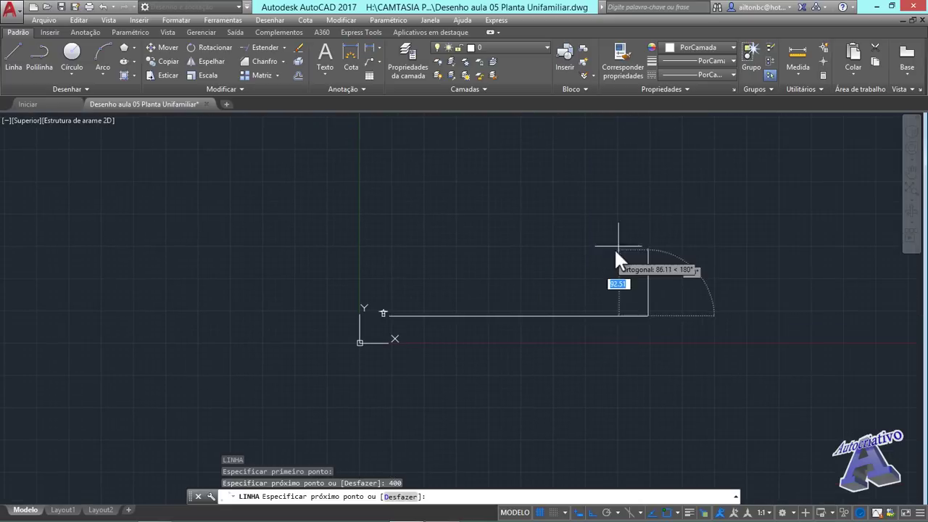
text(400)
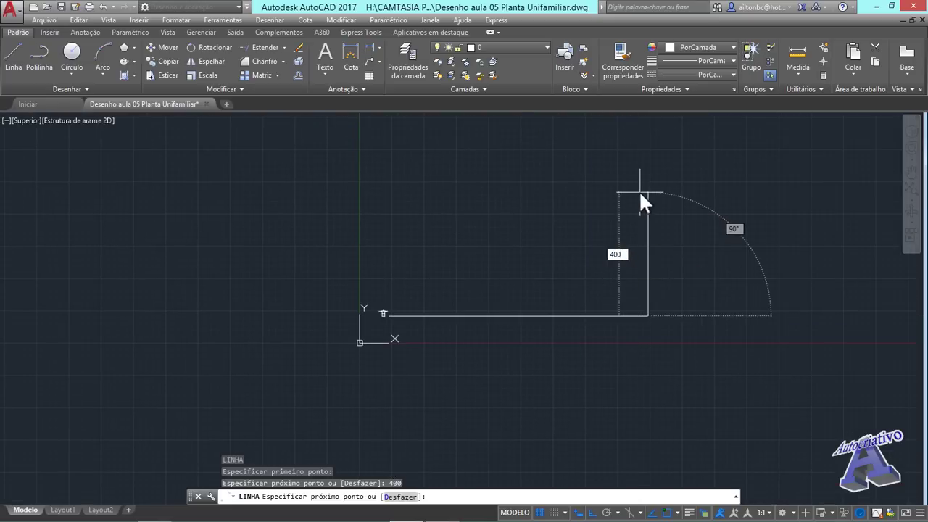
key(Return)
scroll(476, 170, down, 3)
middle_drag(479, 192, 461, 230)
text(400)
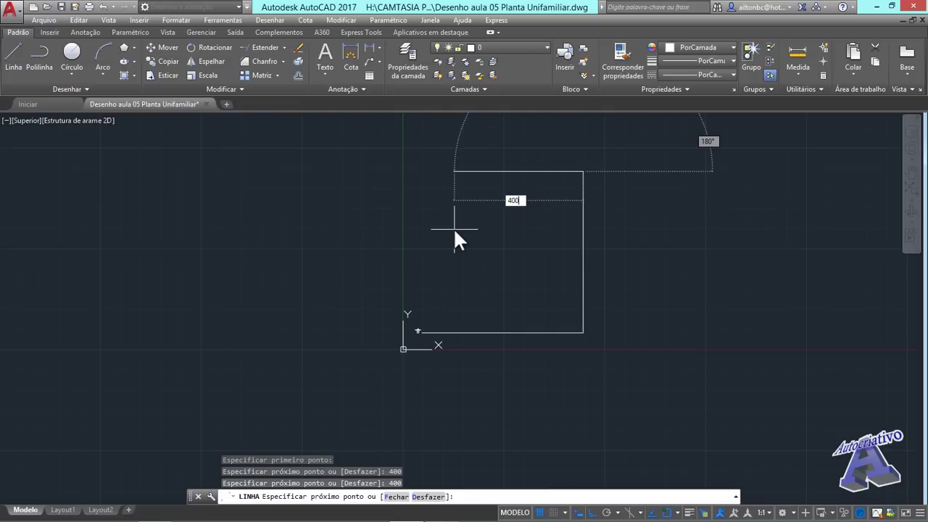
key(Return)
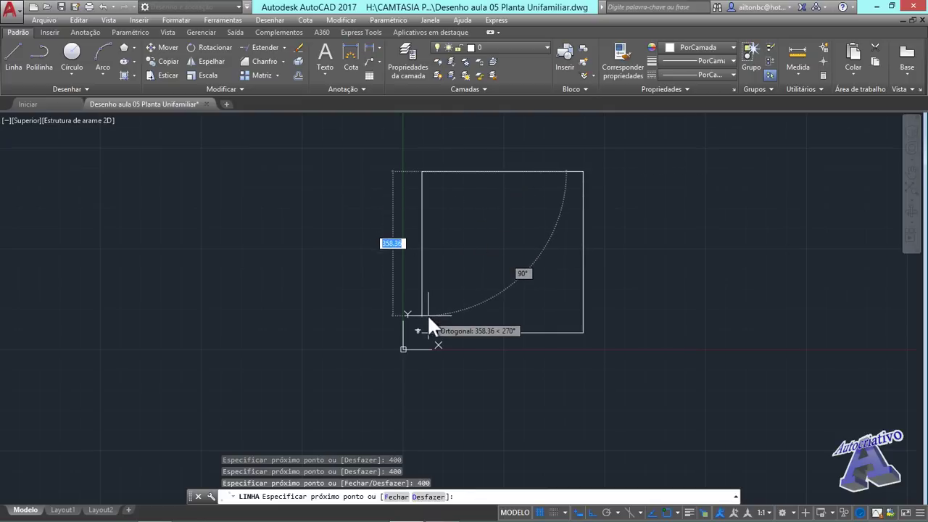
text(400)
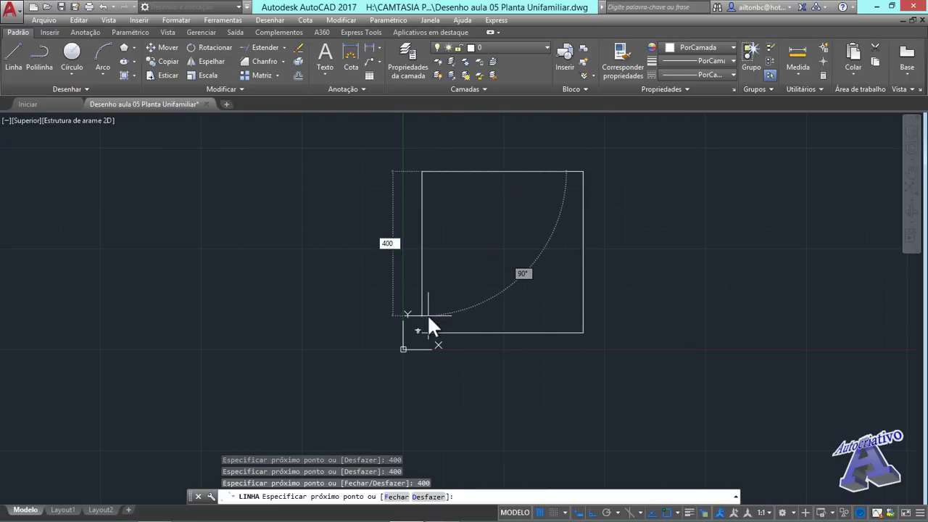
key(Return)
key(Return)
Compare the size of the 400-unit square with the small dimensioned square beside its lower-left corner.
scroll(445, 311, up, 4)
scroll(446, 314, up, 2)
middle_drag(446, 314, 435, 269)
scroll(357, 317, up, 2)
middle_drag(342, 332, 329, 248)
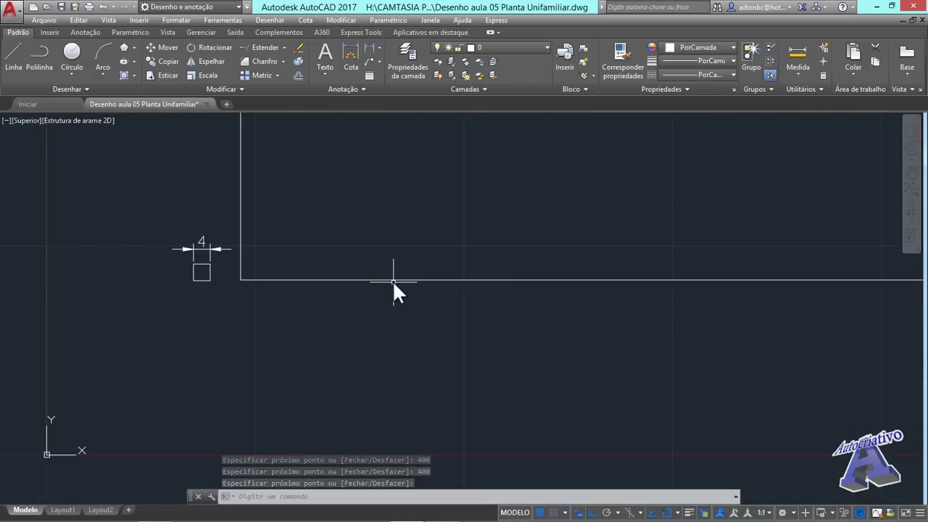
mouse_move(399, 250)
middle_down()
mouse_move(482, 267)
mouse_move(500, 300)
mouse_move(466, 308)
middle_up()
click(510, 303)
scroll(512, 301, down, 4)
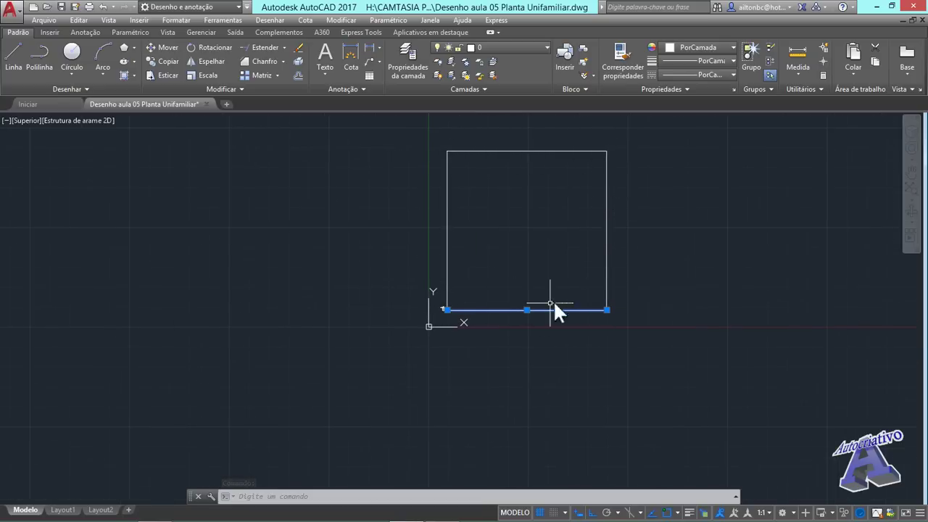
key(Escape)
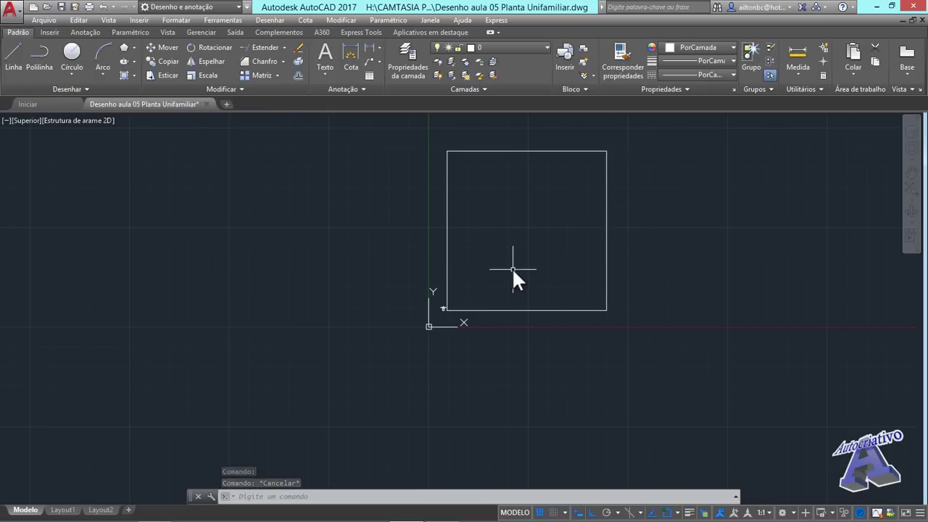
scroll(445, 321, up, 8)
middle_drag(492, 252, 430, 311)
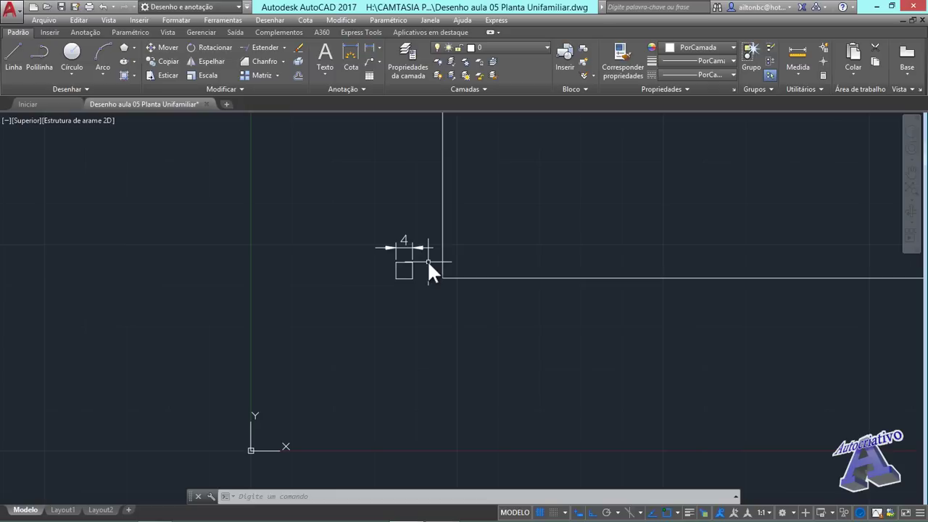
scroll(471, 268, down, 10)
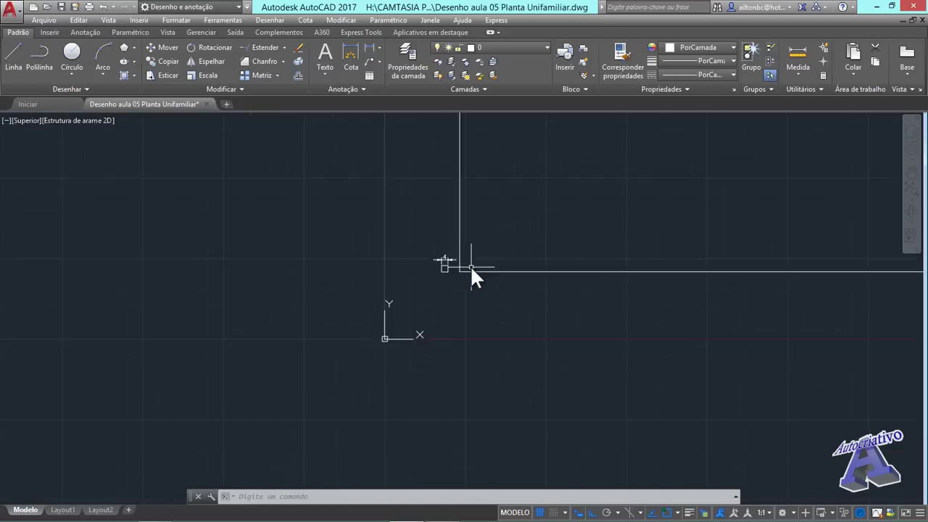
mouse_move(567, 267)
middle_down()
mouse_move(430, 294)
mouse_move(406, 288)
middle_up()
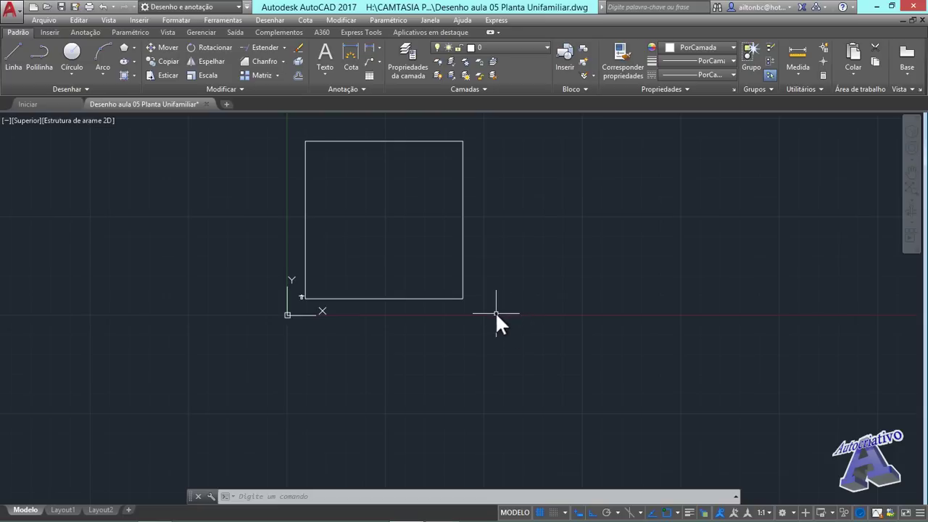
Draw a 4000-unit horizontal line as the bottom edge of a larger square, starting just right of the 400-unit square's lower-right corner.
text(l)
key(Return)
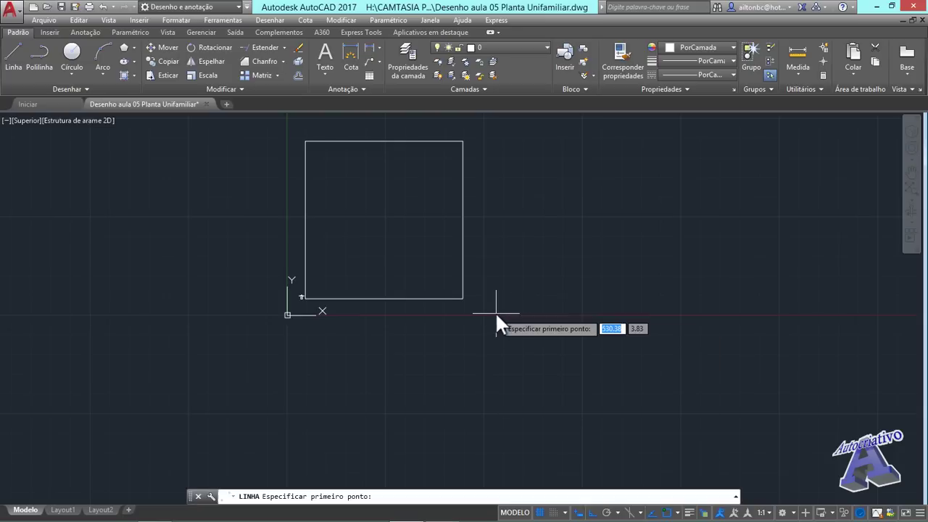
scroll(496, 313, up, 2)
scroll(481, 290, up, 2)
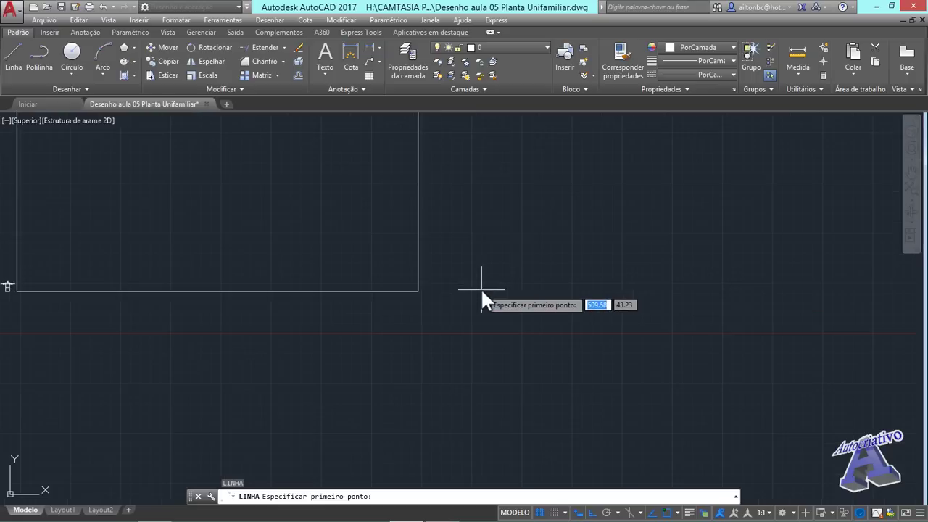
click(477, 290)
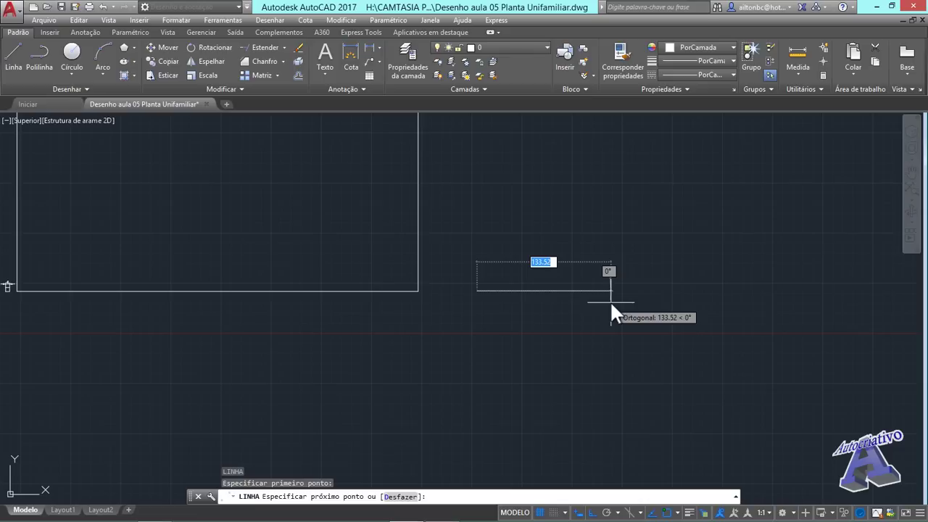
text(4000)
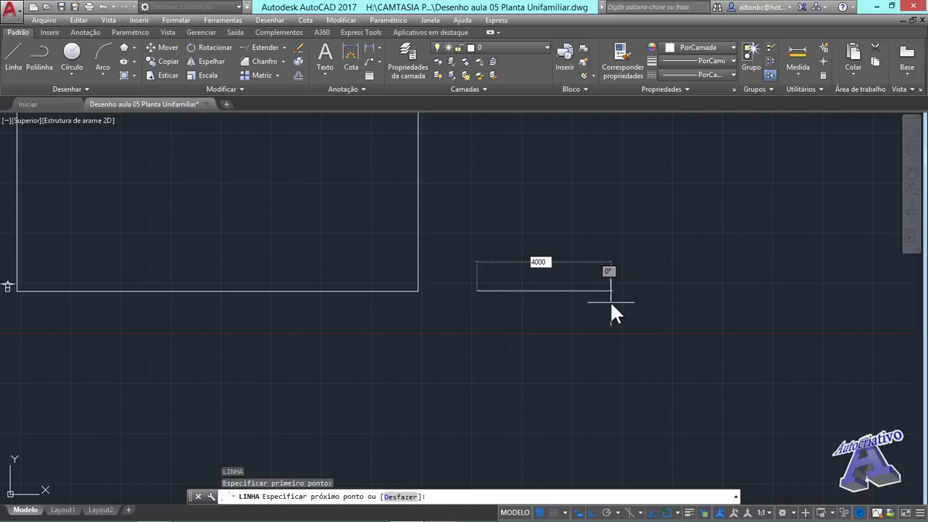
key(Return)
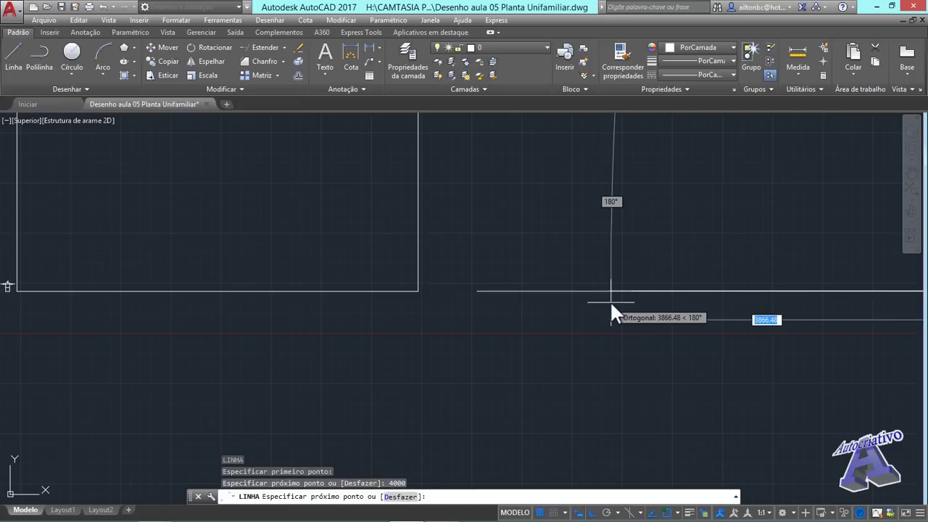
scroll(609, 300, down, 4)
middle_drag(702, 250, 493, 322)
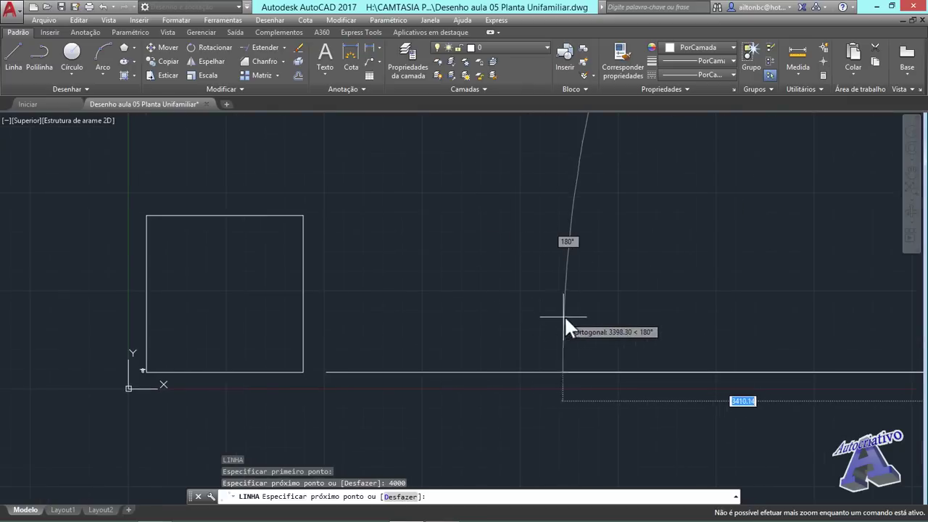
middle_drag(714, 303, 608, 316)
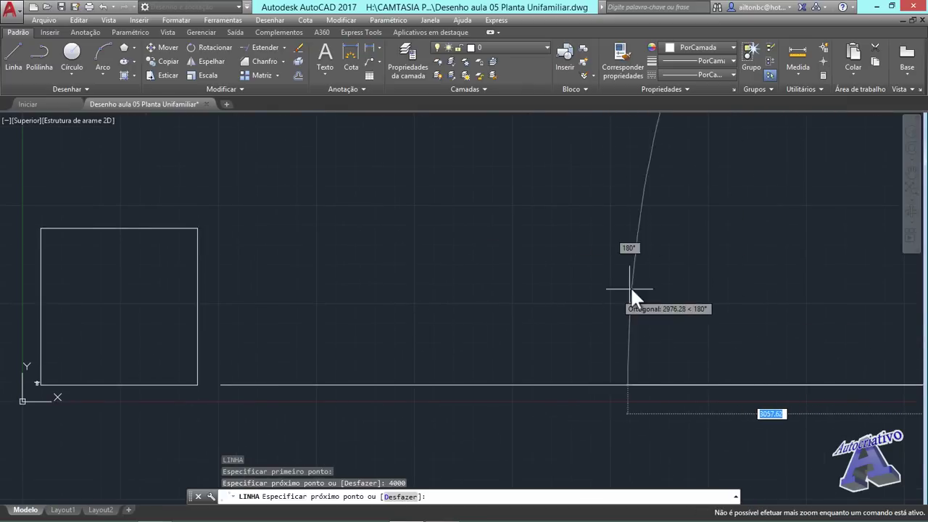
scroll(670, 275, down, 1)
key(Escape)
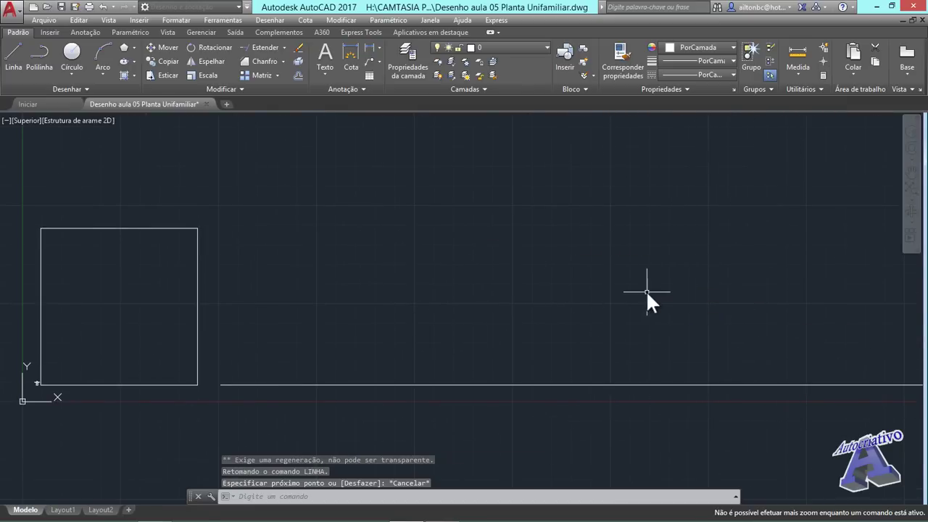
Complete the 4000 by 4000 unit square with three connected lines, starting from the bottom edge's right end.
middle_click(628, 291)
middle_click(628, 292)
middle_drag(628, 291, 505, 296)
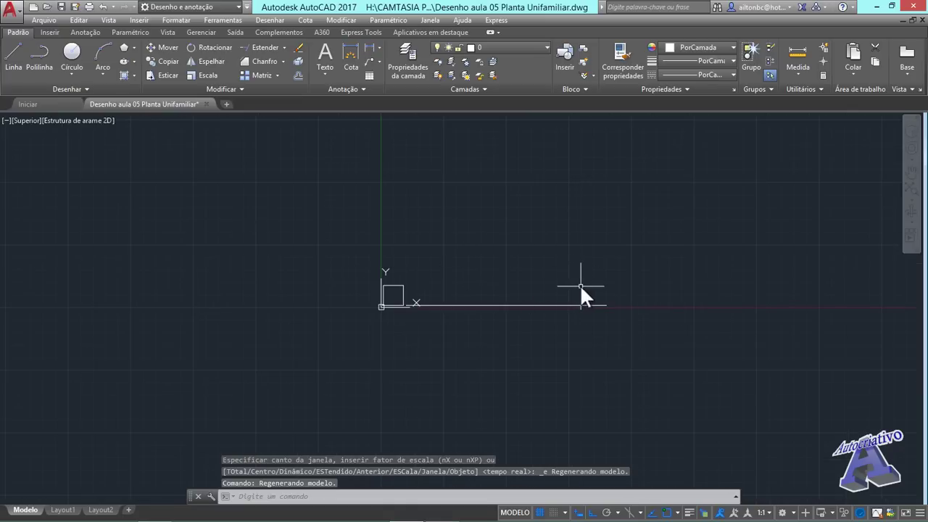
scroll(580, 285, up, 2)
text(L)
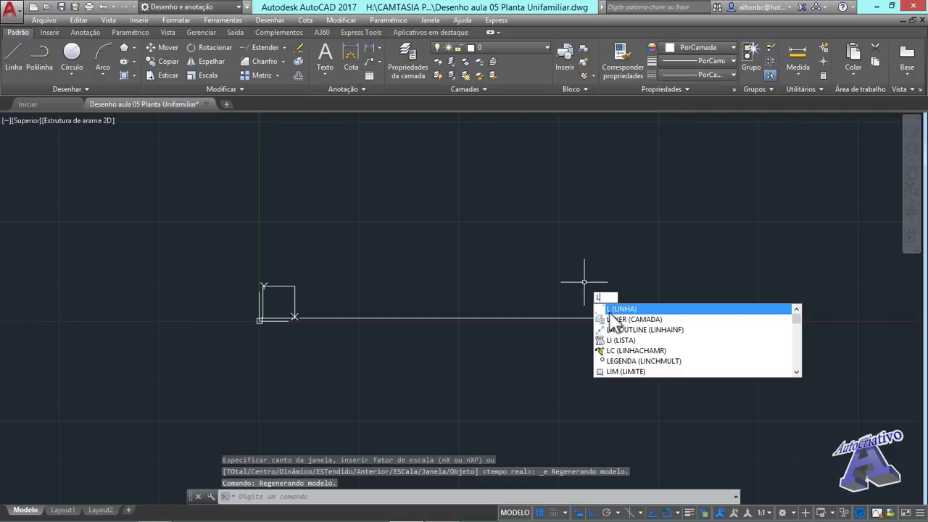
key(Return)
click(618, 317)
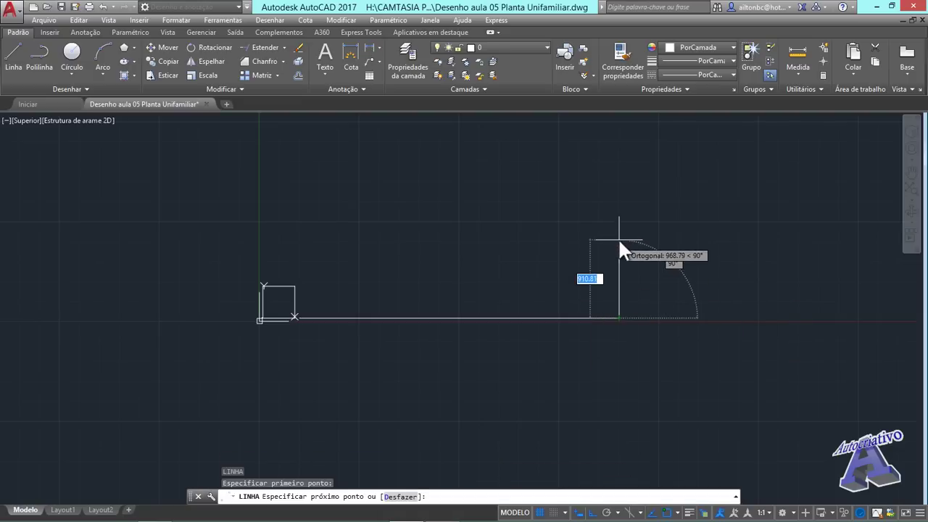
text(4000)
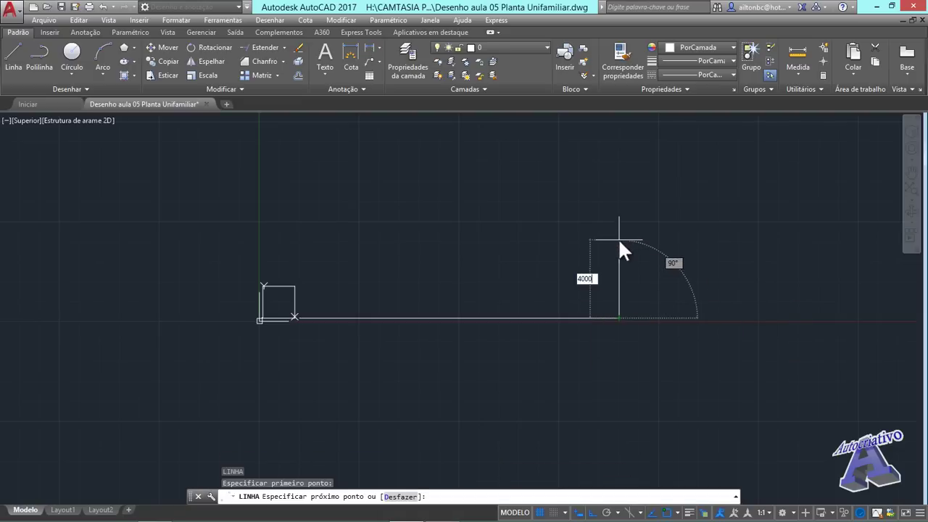
key(Return)
scroll(619, 243, down, 4)
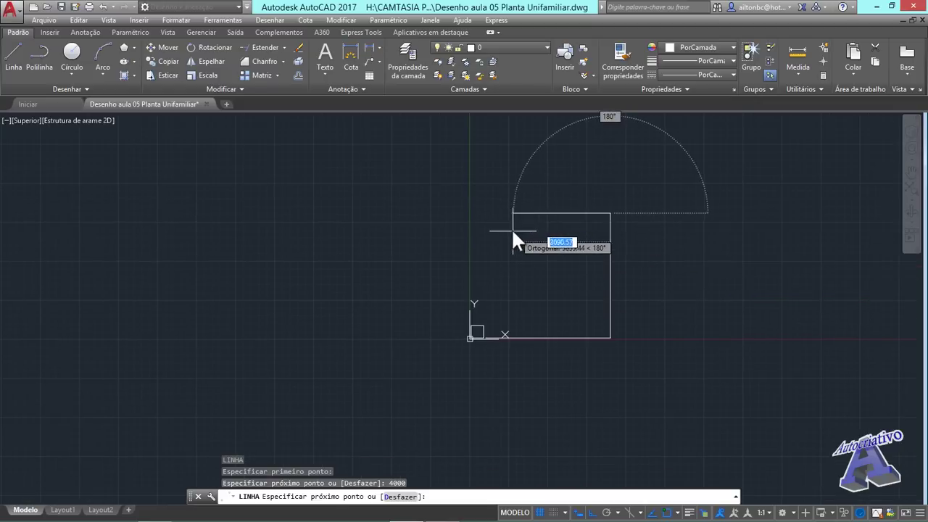
text(4000)
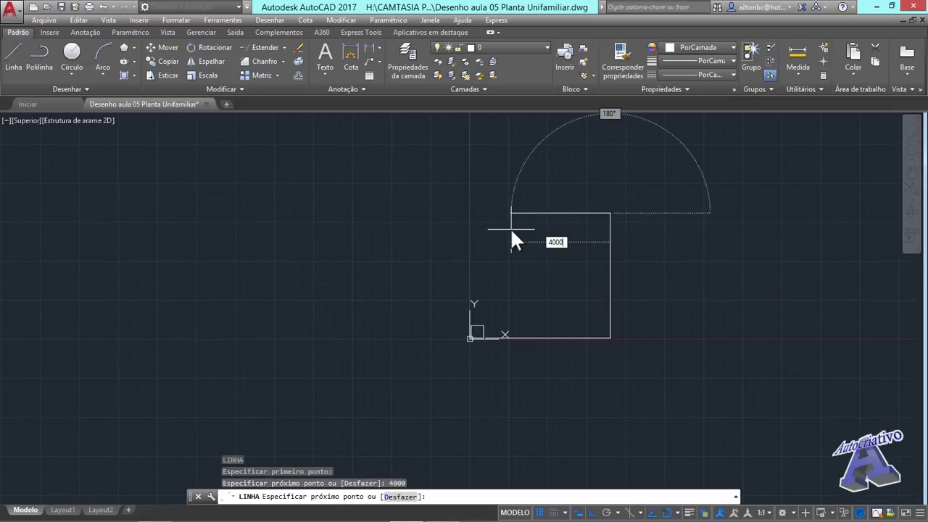
key(Return)
text(4000)
key(Return)
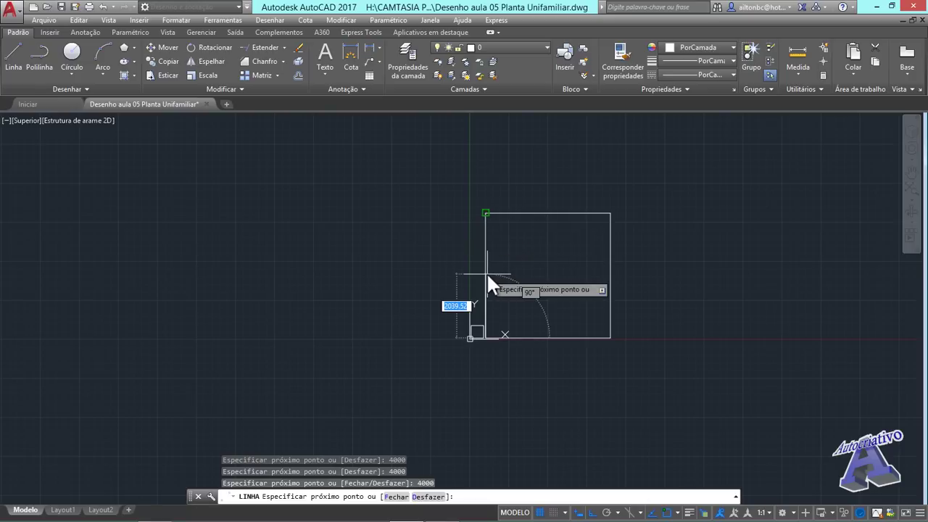
key(Return)
Change the colour of the 4000-unit square's four lines to yellow.
scroll(491, 323, up, 2)
scroll(491, 324, up, 6)
mouse_move(427, 362)
middle_down()
mouse_move(392, 306)
mouse_move(380, 309)
middle_up()
scroll(406, 305, down, 4)
scroll(540, 338, down, 4)
scroll(525, 270, up, 2)
click(700, 387)
click(578, 264)
click(548, 241)
click(458, 165)
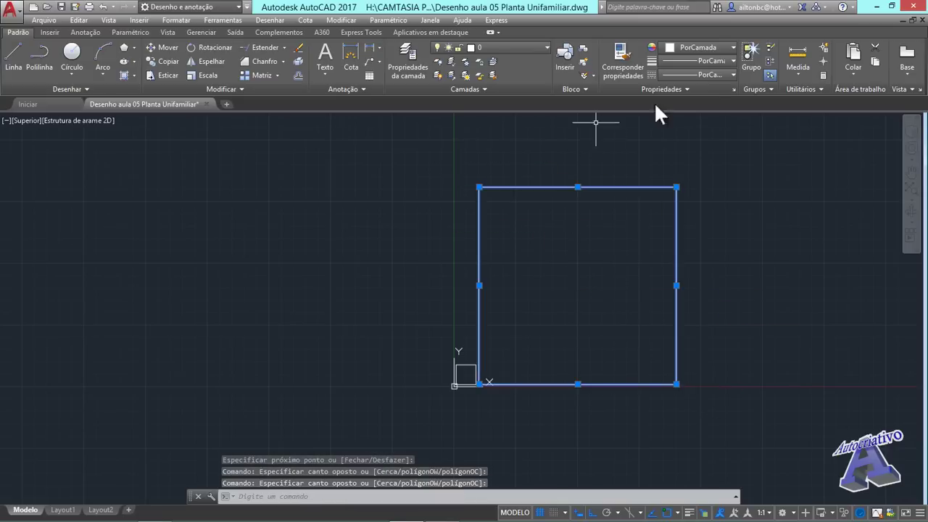
click(713, 49)
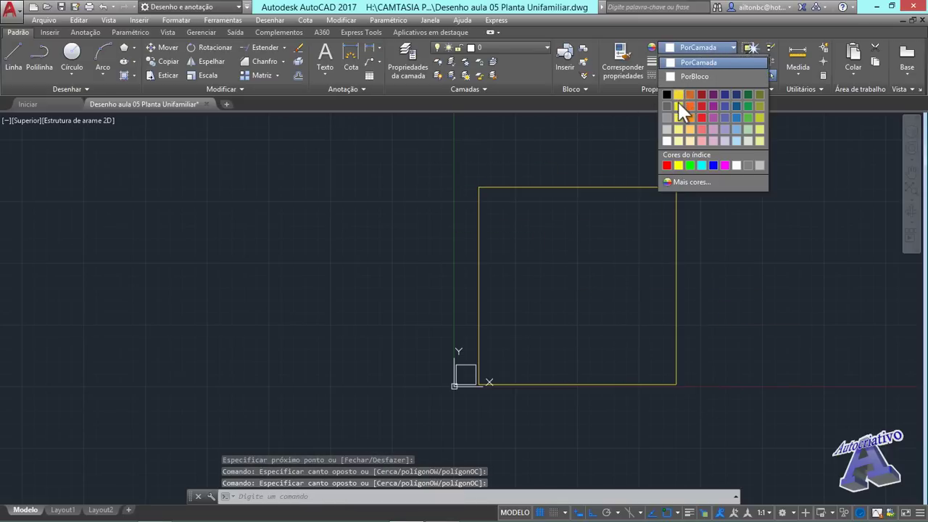
click(678, 105)
key(Escape)
Change the colour of the 400-unit square's four lines to red.
middle_drag(467, 374, 514, 308)
scroll(514, 308, up, 8)
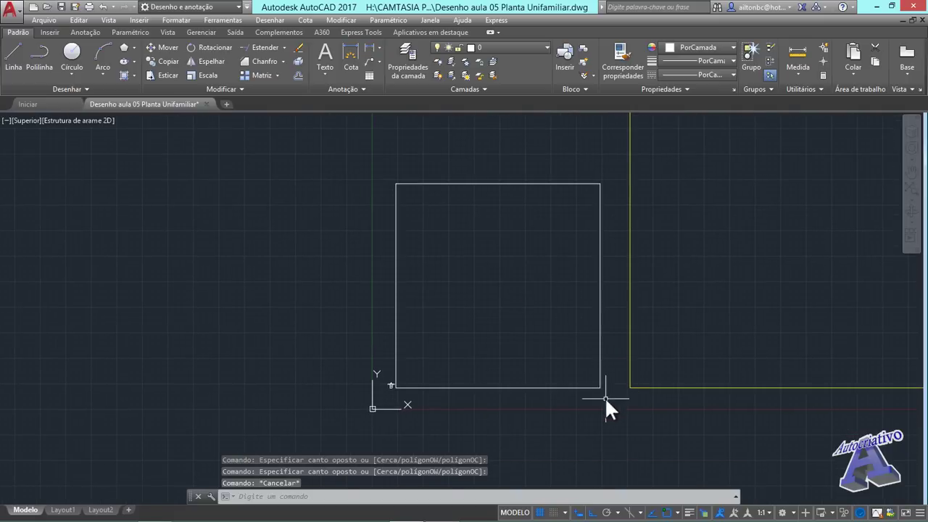
click(605, 397)
click(564, 356)
click(456, 264)
click(387, 165)
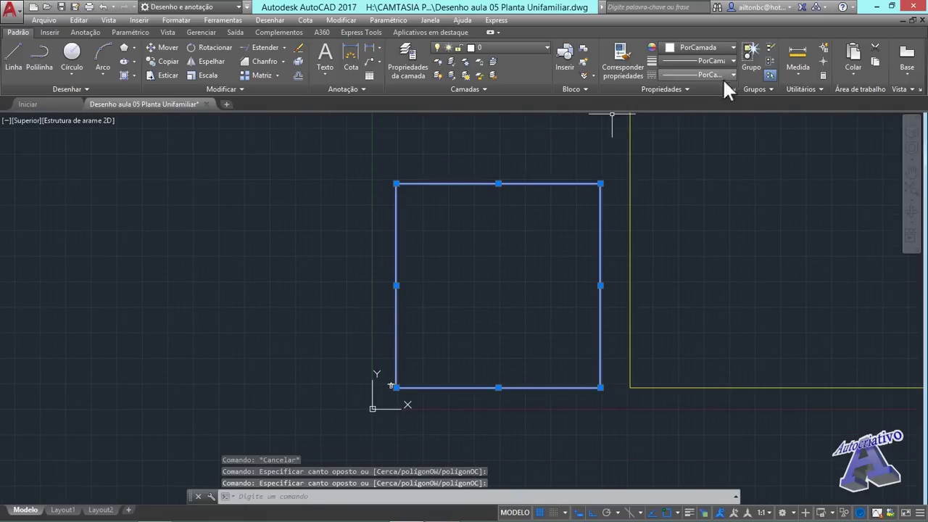
click(725, 47)
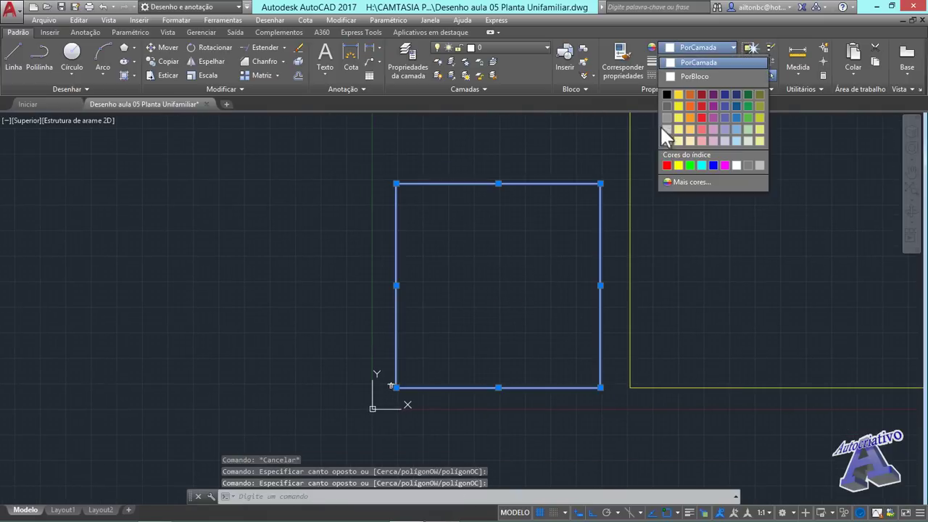
click(666, 166)
key(Escape)
Compare the sizes of the small dimensioned square, the red 400-unit square and the yellow 4000-unit square.
scroll(374, 406, up, 4)
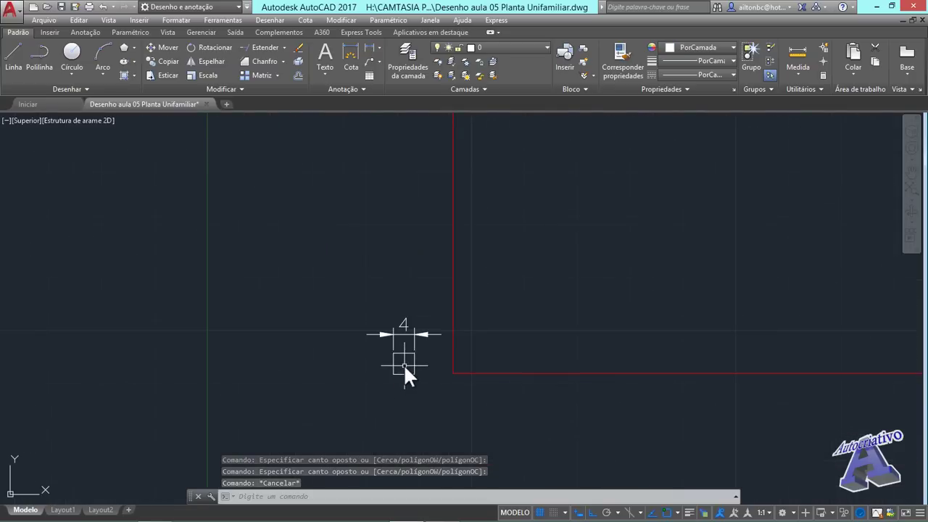
scroll(404, 364, up, 2)
scroll(404, 364, up, 2)
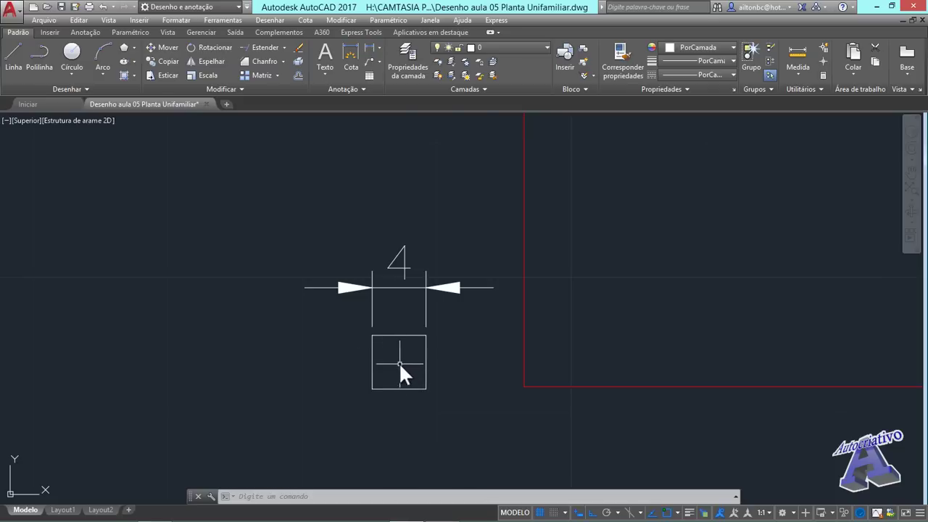
scroll(402, 363, up, 2)
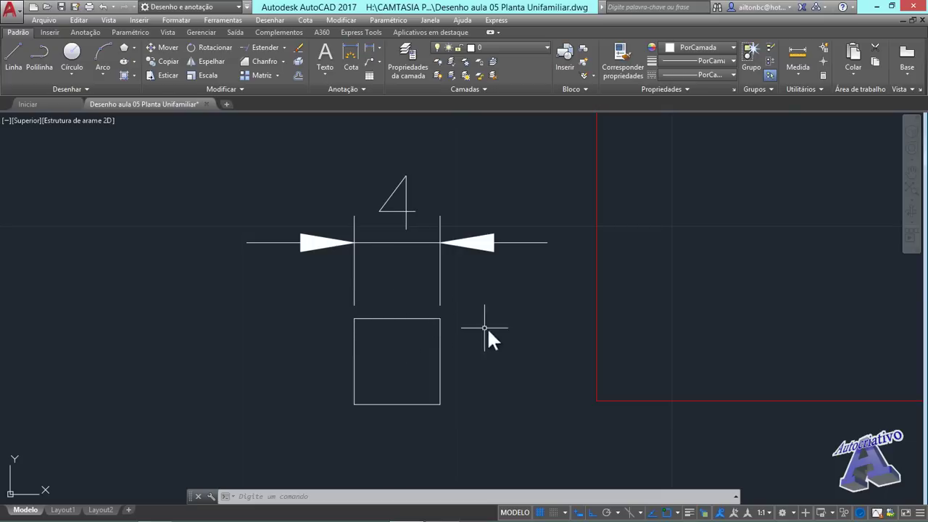
scroll(505, 327, down, 10)
mouse_move(508, 328)
middle_down()
mouse_move(383, 337)
mouse_move(466, 393)
mouse_move(466, 412)
mouse_move(473, 393)
middle_up()
scroll(383, 338, down, 4)
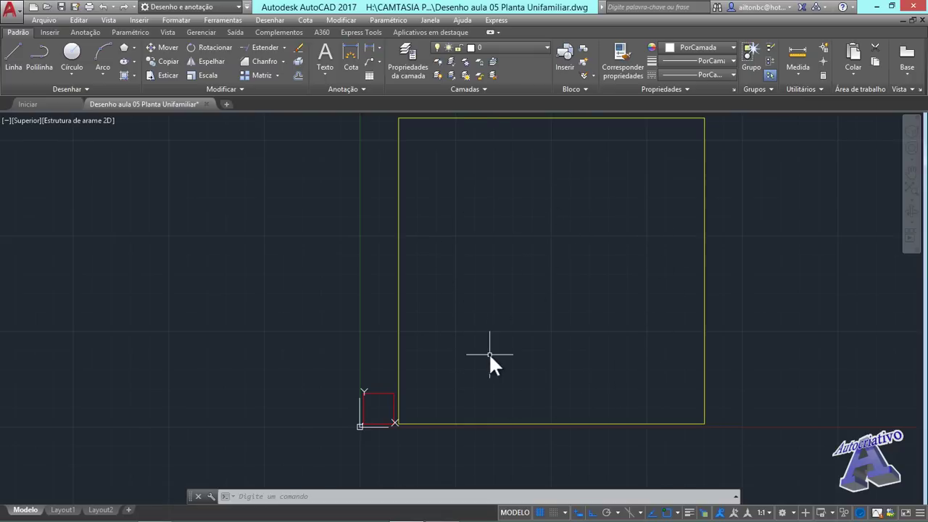
scroll(379, 420, up, 10)
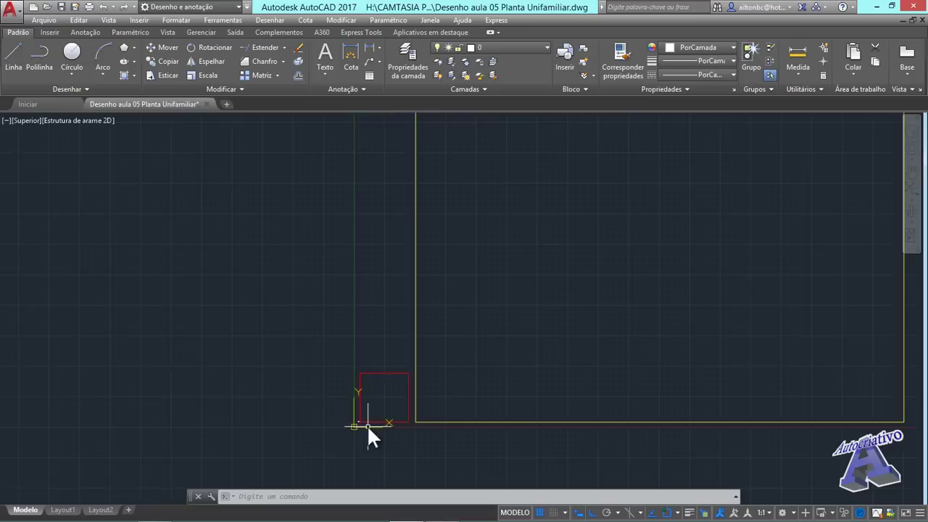
scroll(340, 416, up, 4)
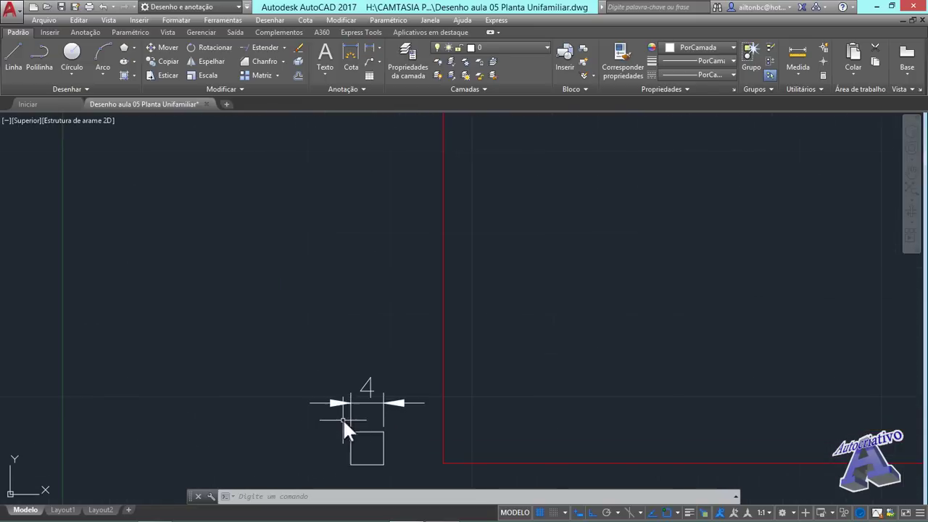
middle_drag(352, 435, 348, 342)
scroll(348, 340, up, 4)
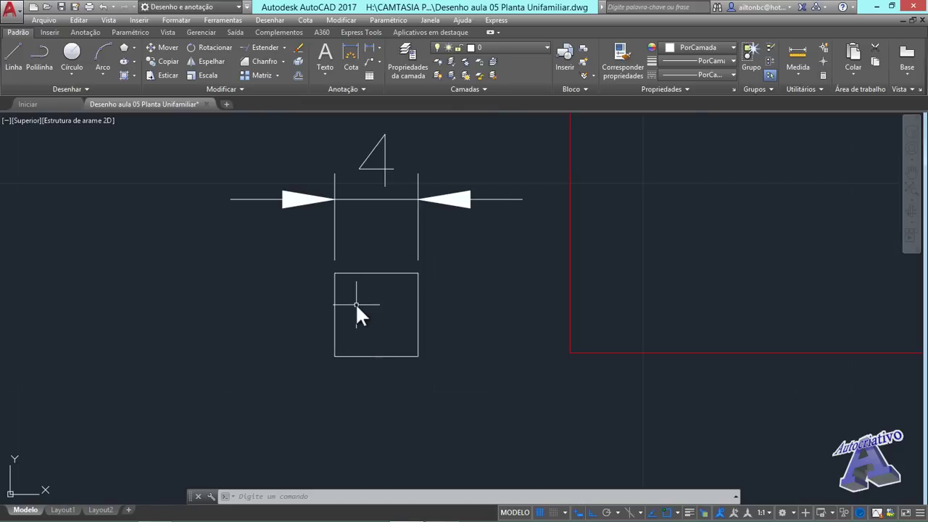
scroll(355, 303, up, 2)
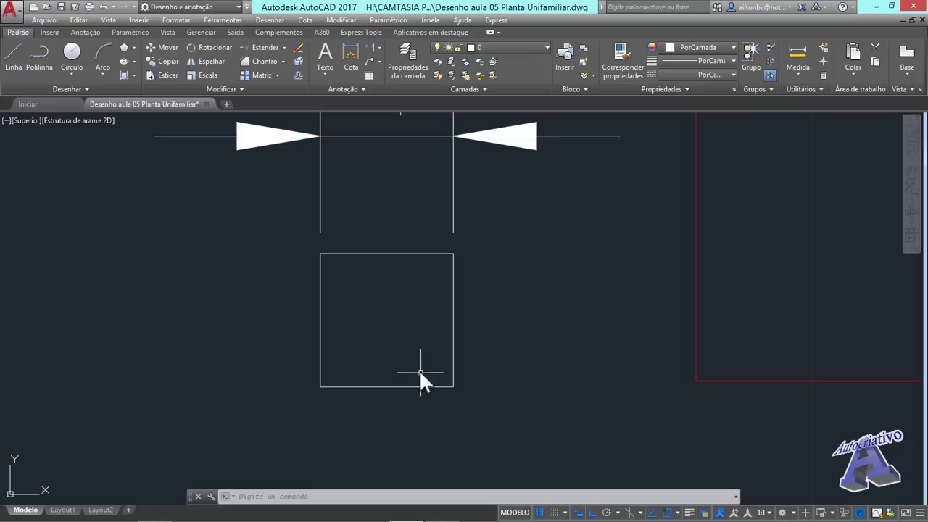
scroll(498, 364, down, 1)
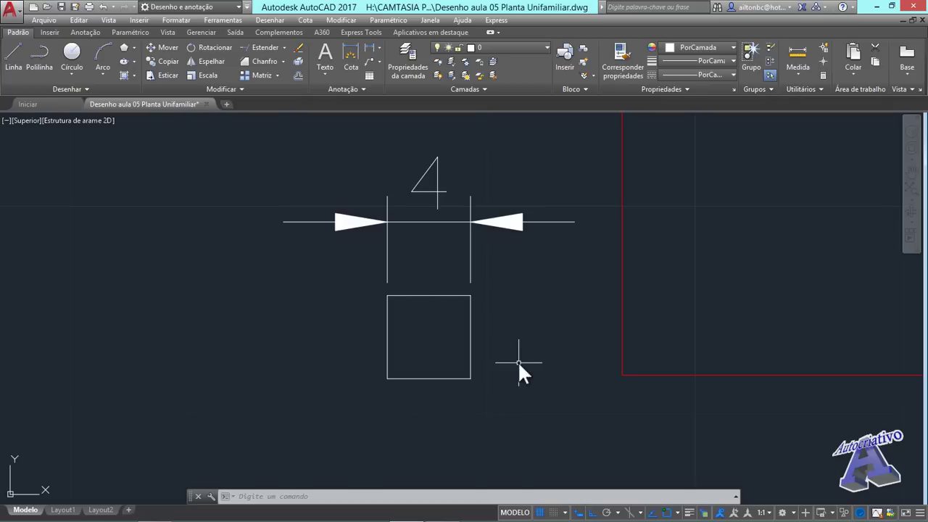
scroll(517, 360, down, 5)
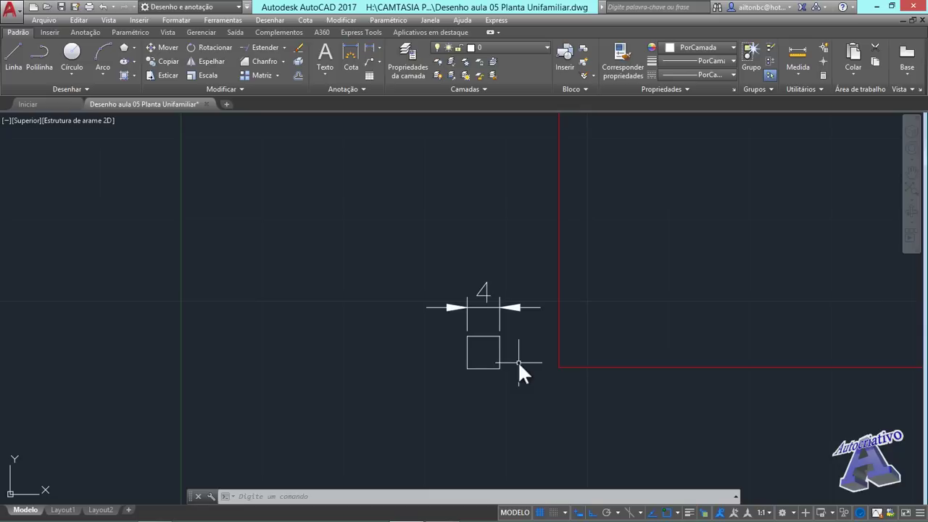
scroll(517, 361, down, 2)
mouse_move(599, 384)
middle_down()
mouse_move(455, 378)
mouse_move(374, 333)
middle_up()
scroll(378, 330, up, 4)
scroll(525, 339, down, 8)
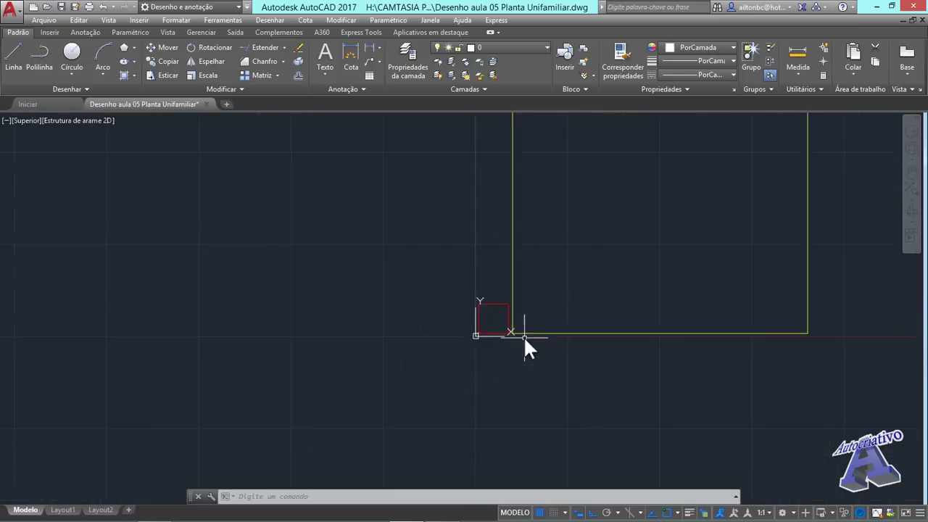
Erase all three squares together with the small square's dimension.
middle_drag(571, 355, 544, 355)
click(450, 201)
click(640, 369)
key(Delete)
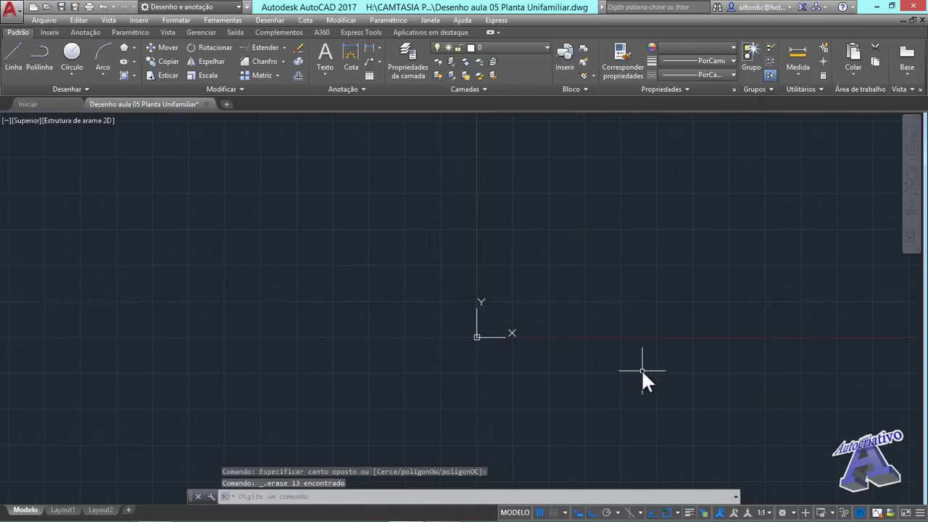
Review the drawing units' length precision and insertion scale, and accept the existing settings.
scroll(511, 316, up, 2)
scroll(511, 316, up, 2)
mouse_move(512, 321)
middle_down()
mouse_move(501, 352)
mouse_move(445, 290)
mouse_move(397, 261)
mouse_move(387, 289)
middle_up()
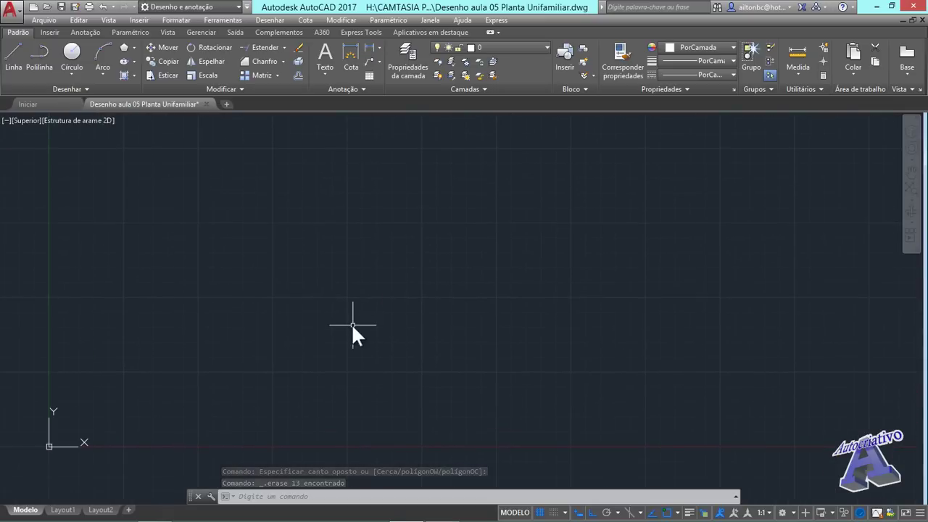
key(Return)
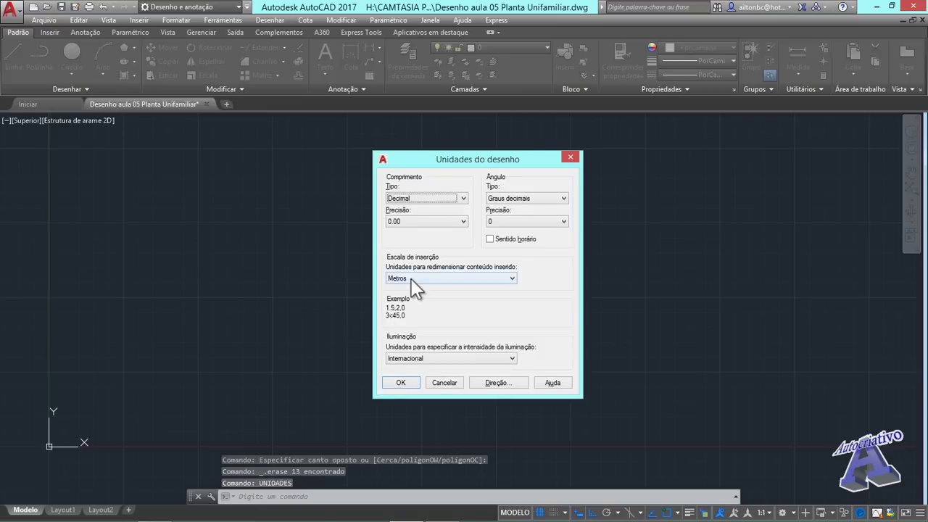
click(411, 384)
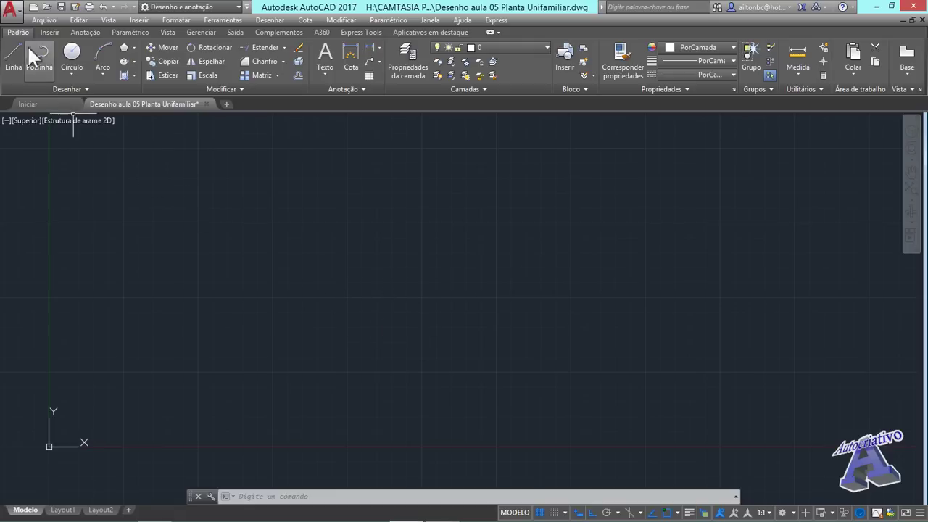
Prepare to save the drawing as an AutoCAD template in the Template folder, named Desenho Modelo Projetos em Metros.dwt.
click(11, 9)
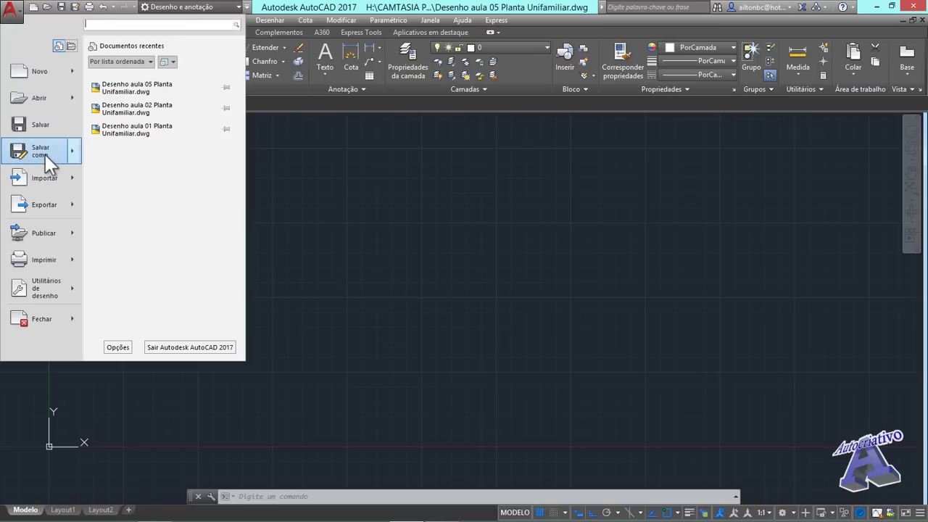
mouse_move(45, 155)
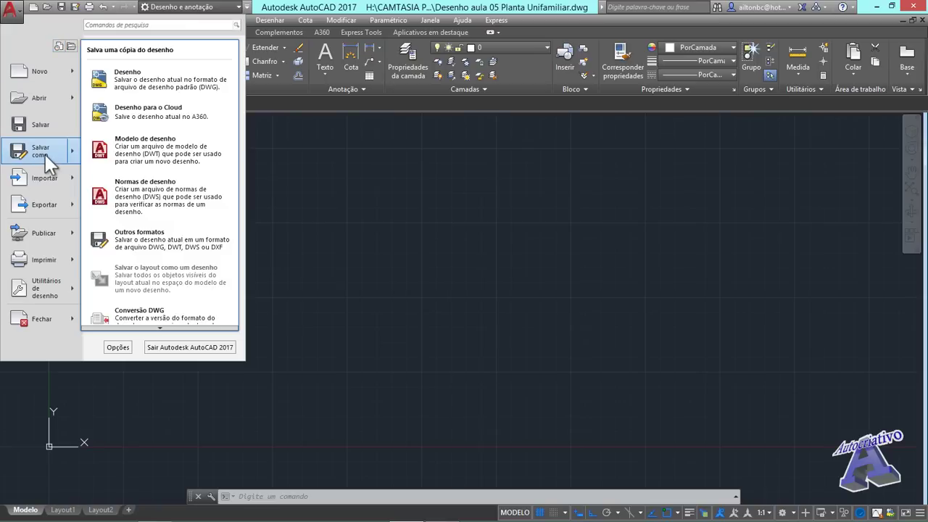
click(152, 152)
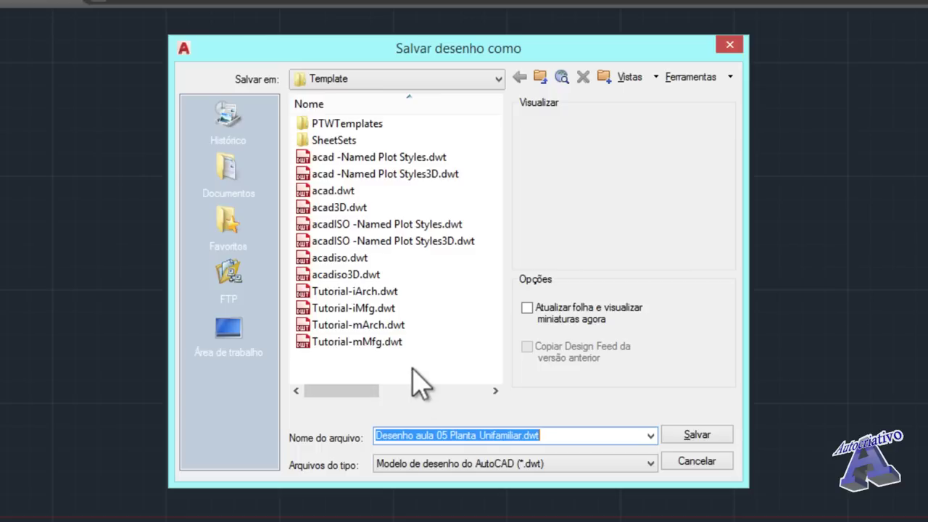
click(522, 435)
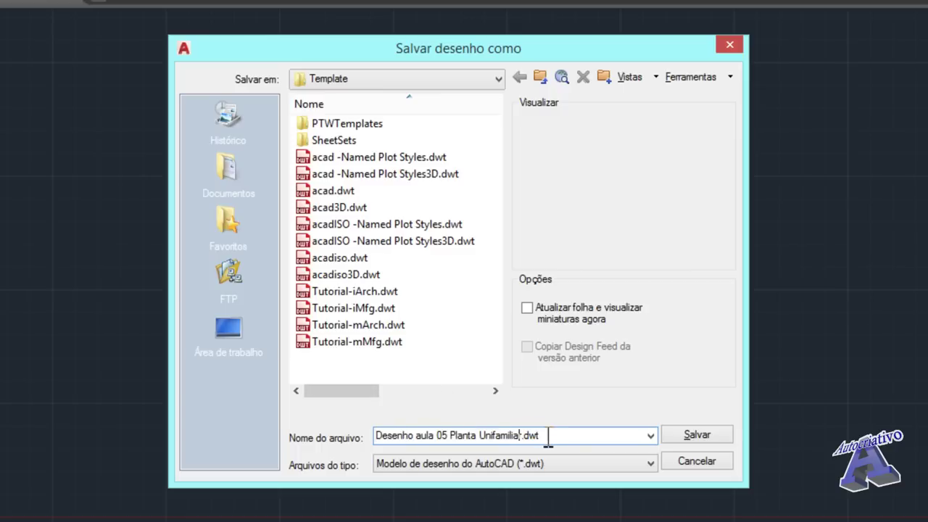
drag(522, 435, 371, 436)
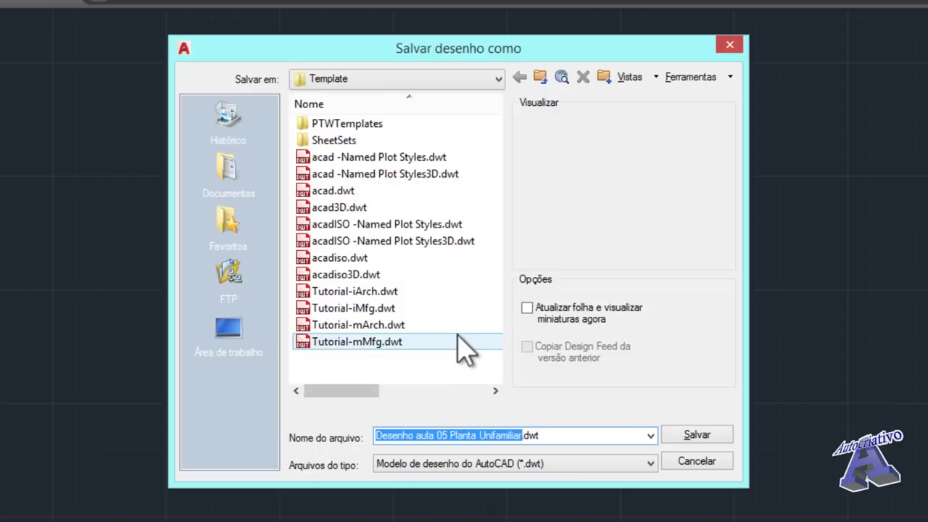
text(Desenho)
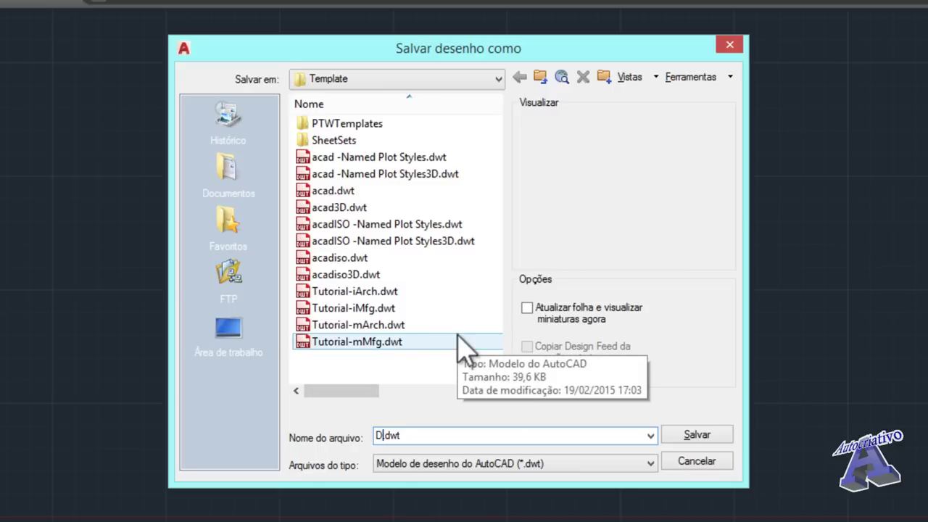
text( Modelo)
text( Projet)
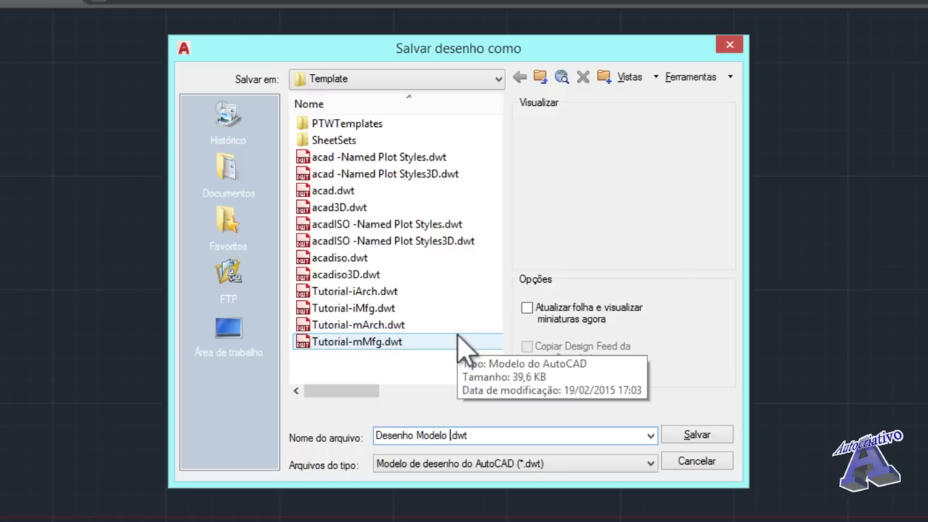
text(os em Metros)
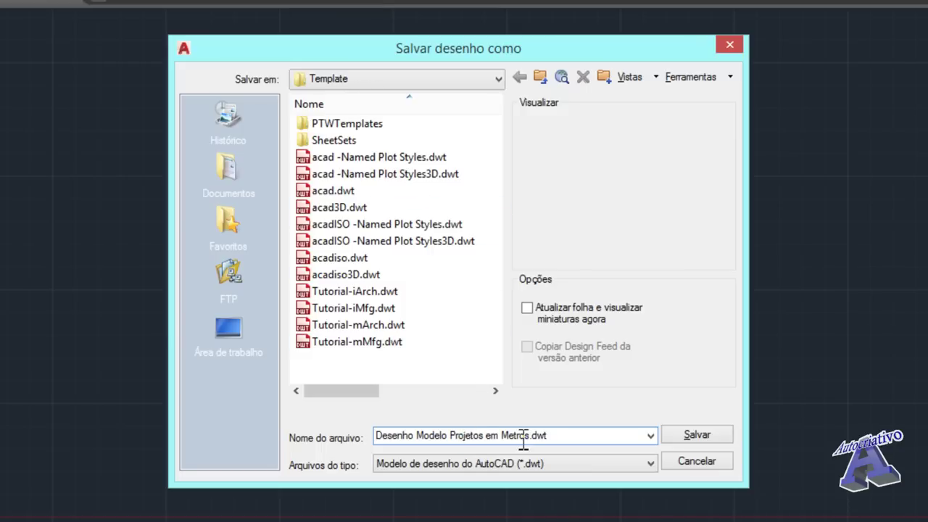
Save the metres template, accepting metric measurement and all layers saved as unreconciled.
click(550, 434)
key(Left)
key(Left)
key(Left)
key(Left)
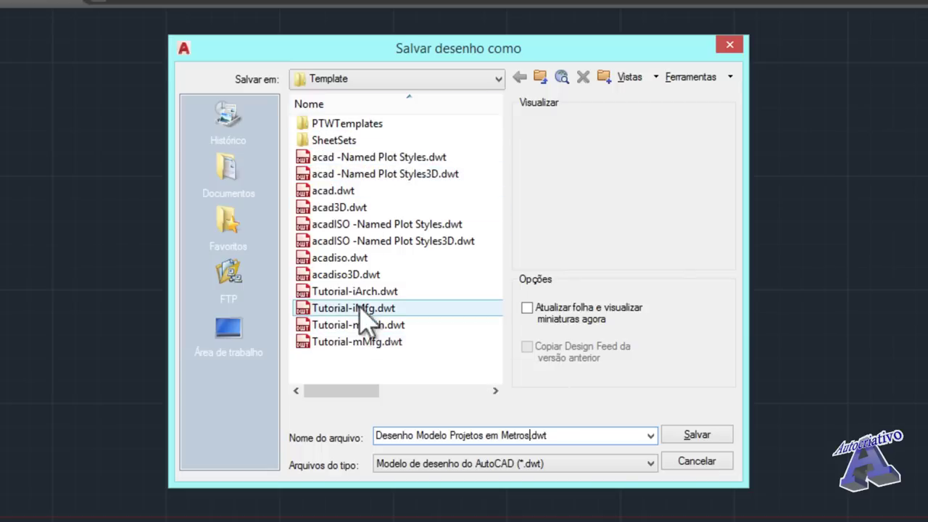
click(694, 437)
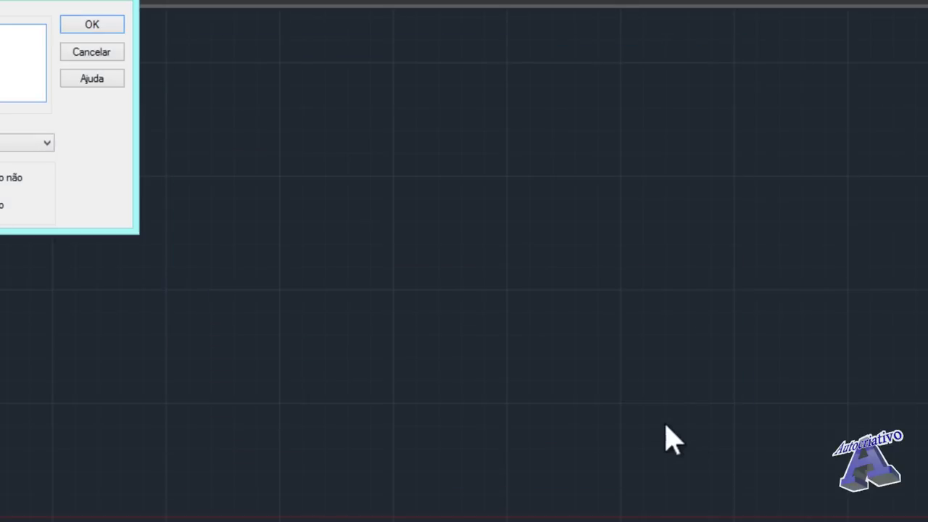
drag(7, 2, 487, 116)
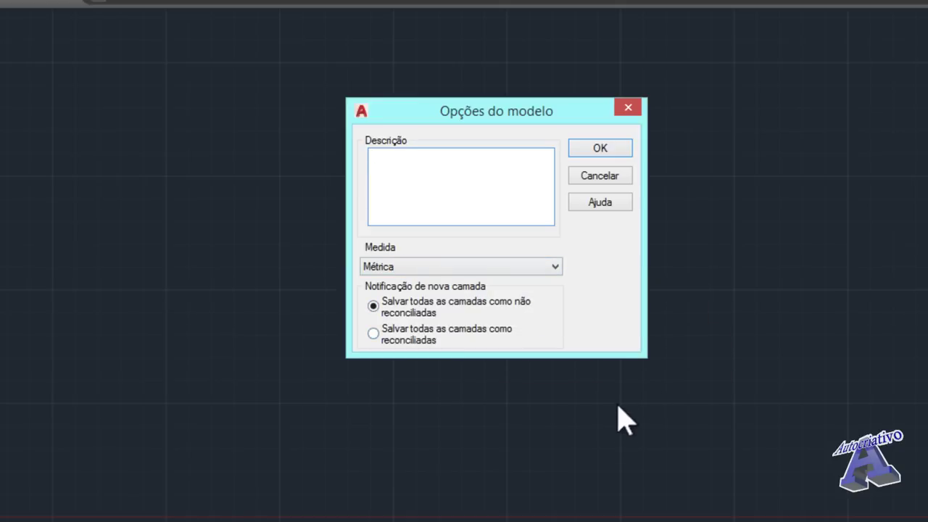
click(601, 149)
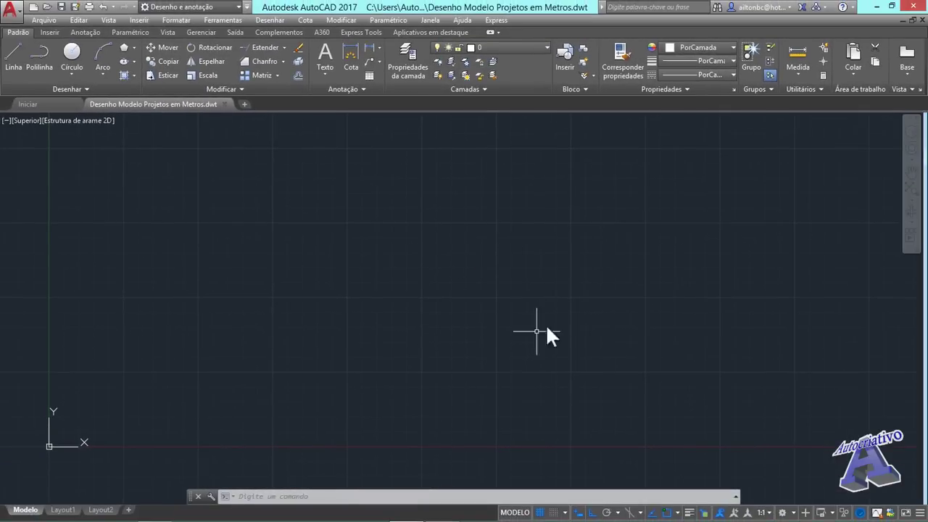
click(16, 16)
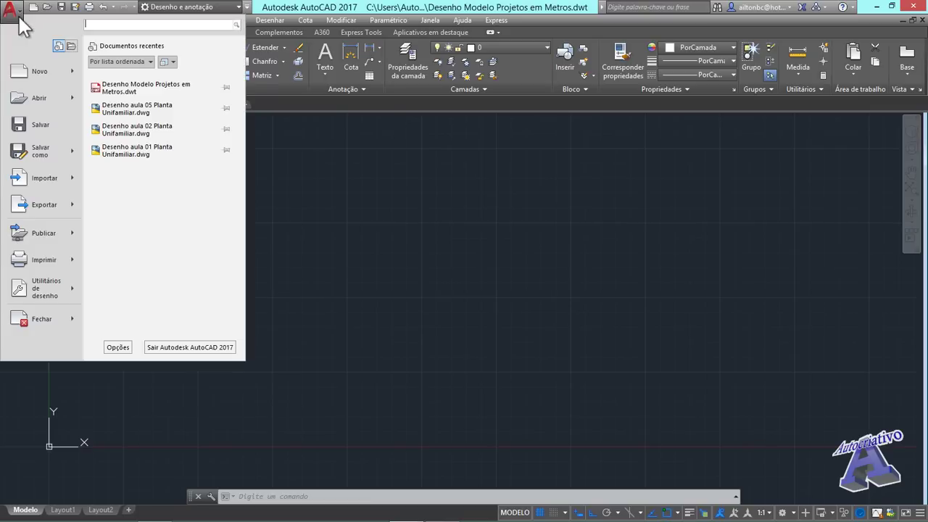
mouse_move(37, 99)
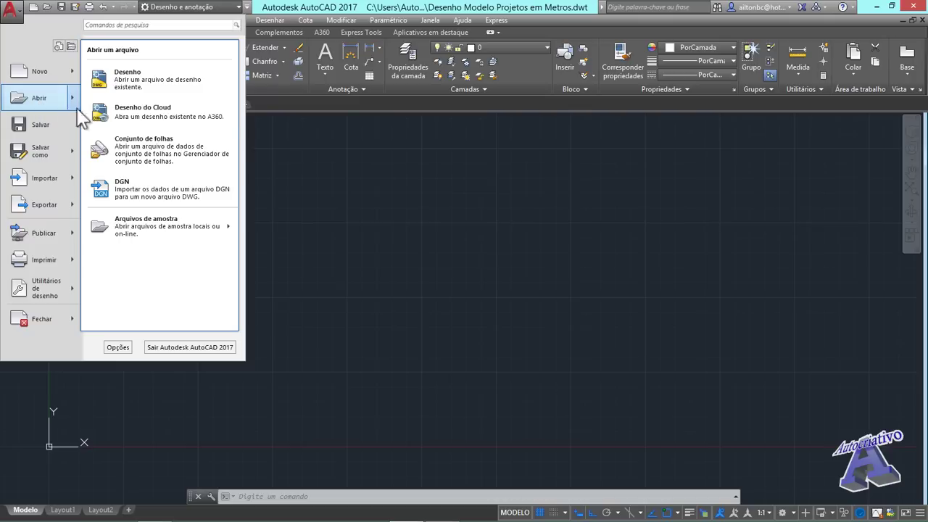
click(363, 192)
click(20, 10)
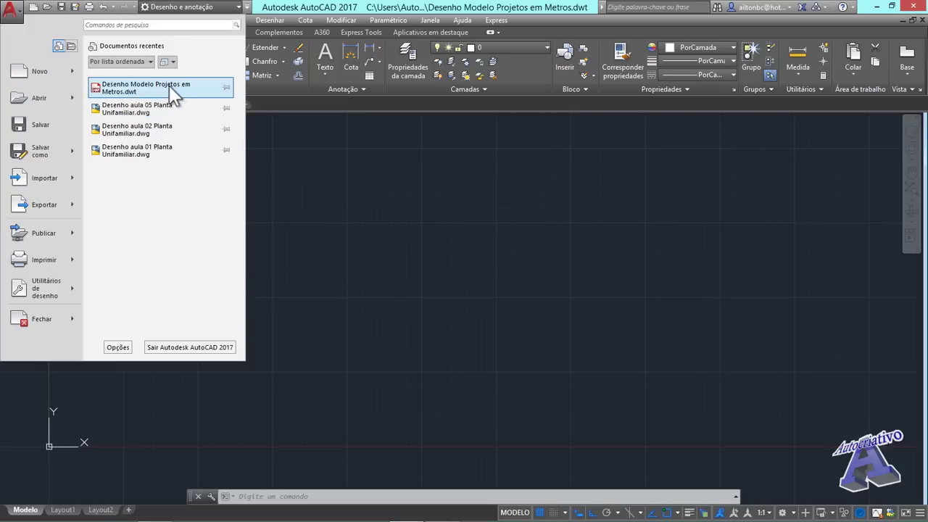
click(410, 261)
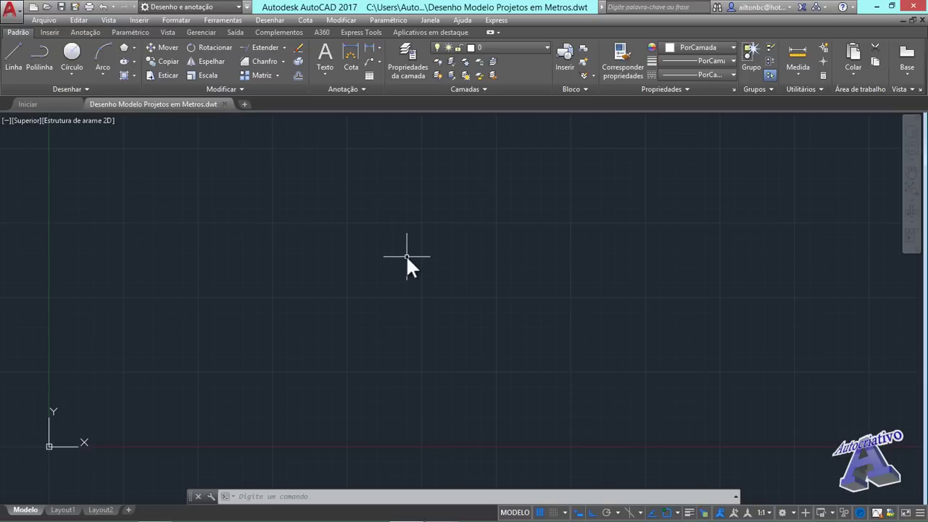
Set the drawing units to a length precision of 0.000 and an insertion scale in centimetres.
text(UNIDADES)
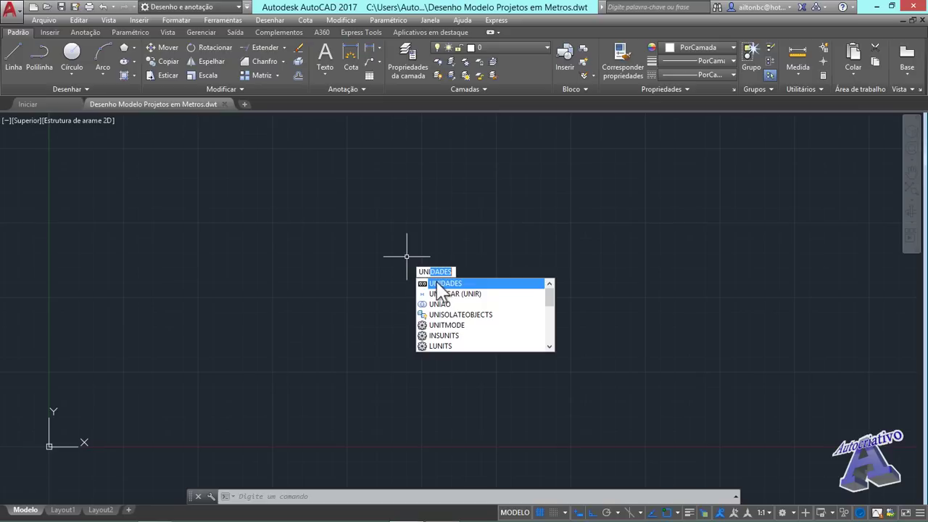
click(435, 281)
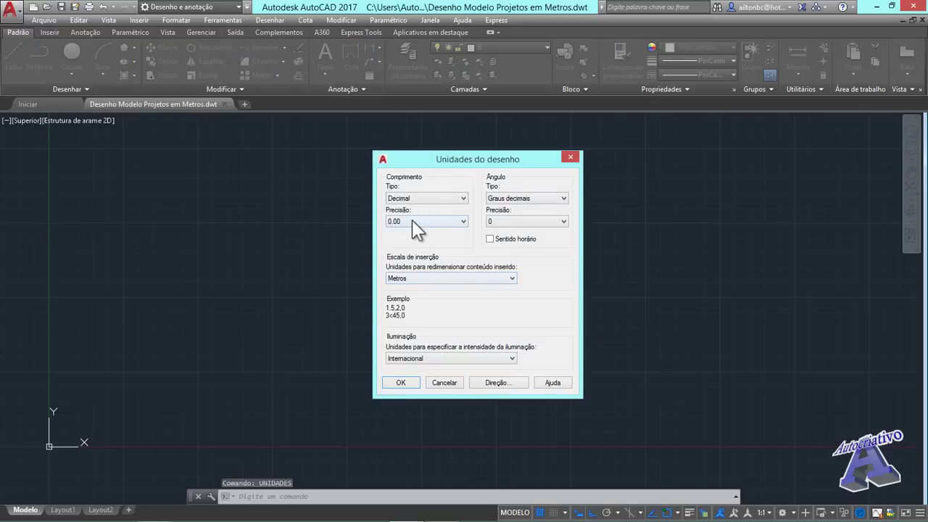
click(398, 222)
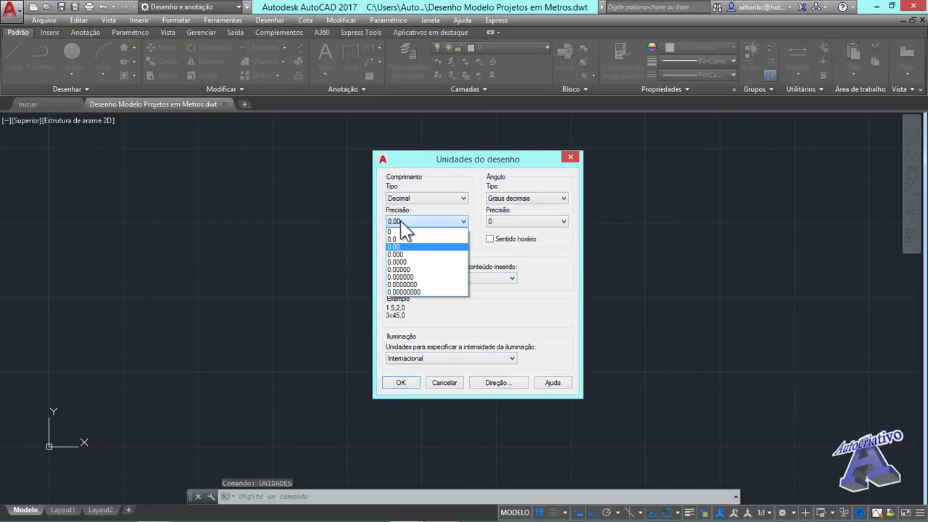
click(402, 254)
click(426, 280)
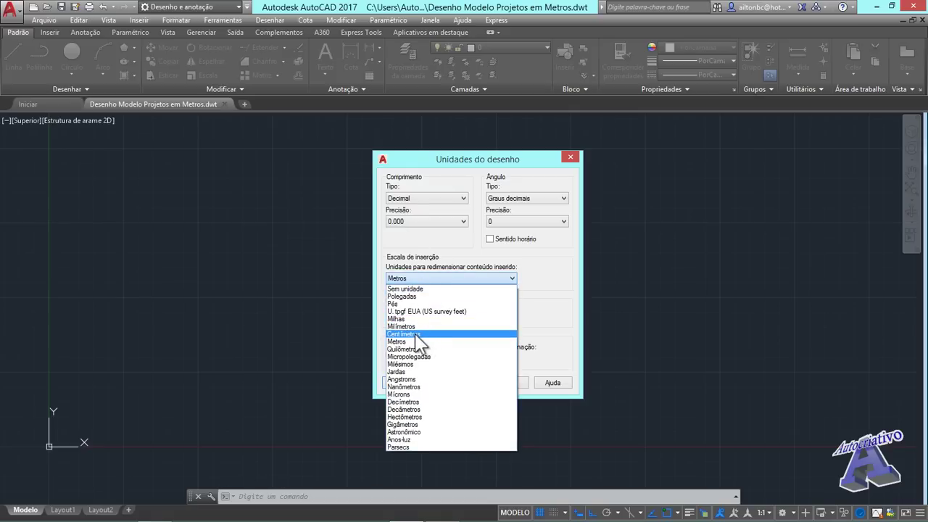
click(416, 334)
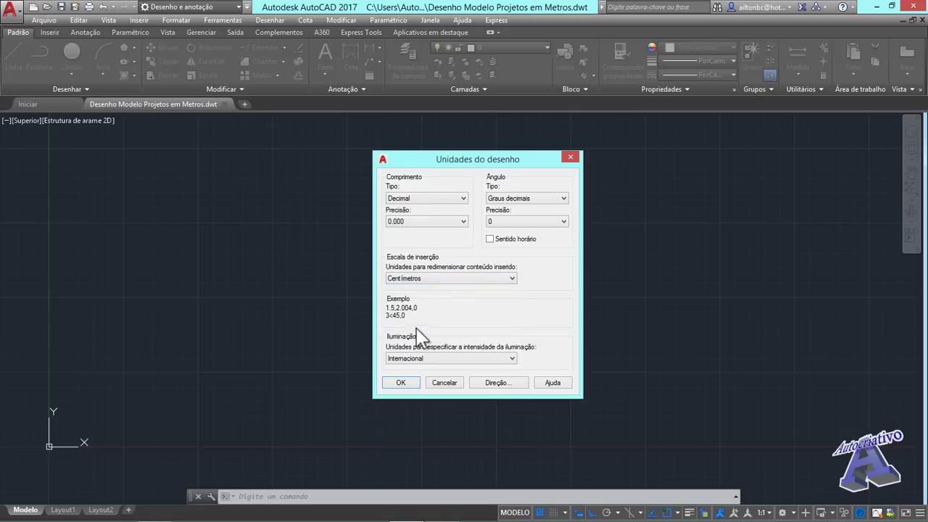
click(411, 380)
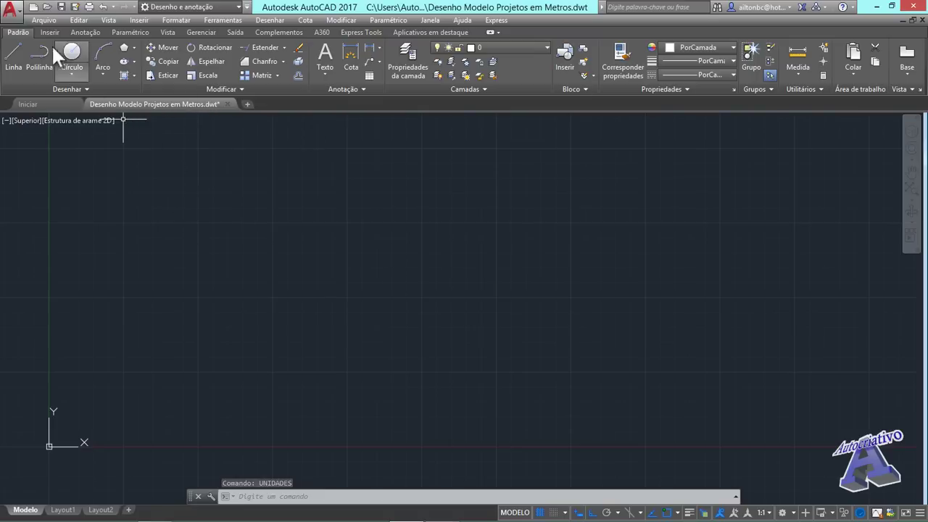
Save the drawing as a second template named Desenho Modelo Projetos em Centímetros.dwt, accepting the default template options.
click(18, 19)
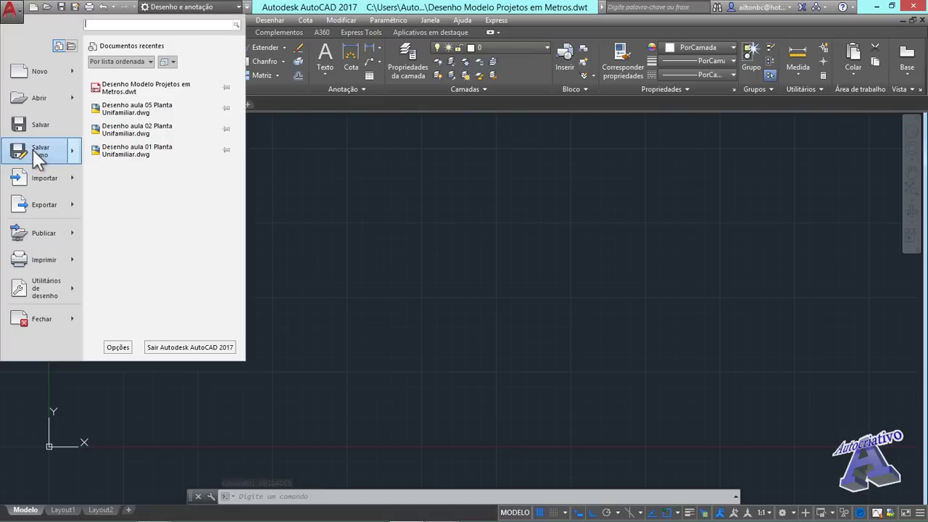
mouse_move(34, 149)
click(149, 148)
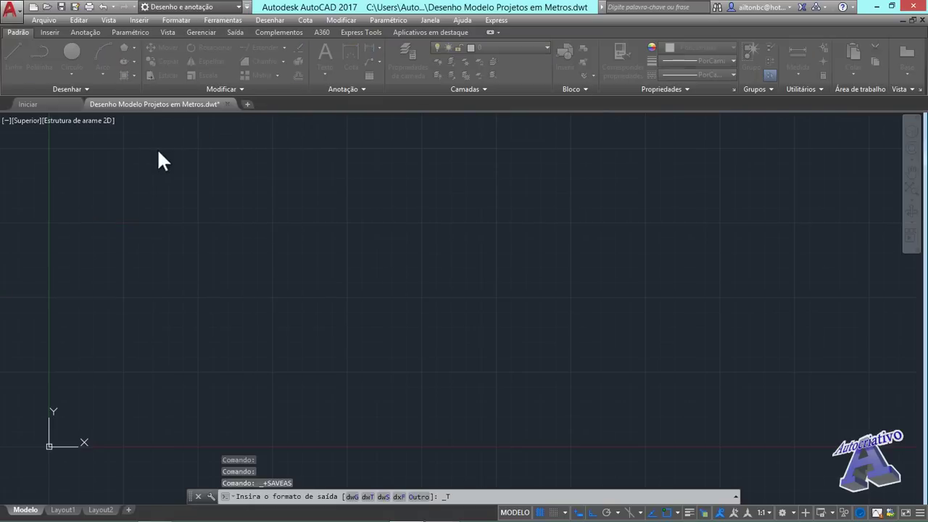
click(514, 394)
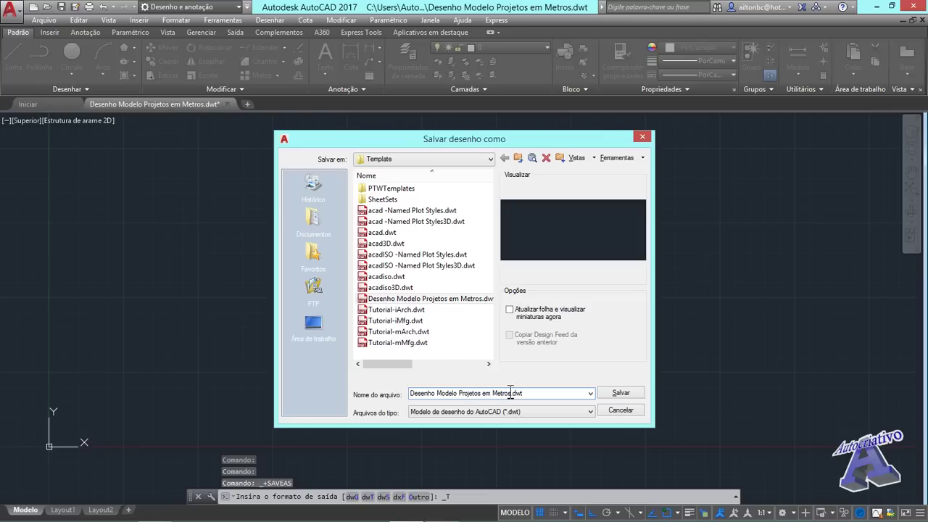
key(BackSpace)
key(BackSpace)
key(BackSpace)
key(BackSpace)
key(BackSpace)
key(BackSpace)
text(Centr)
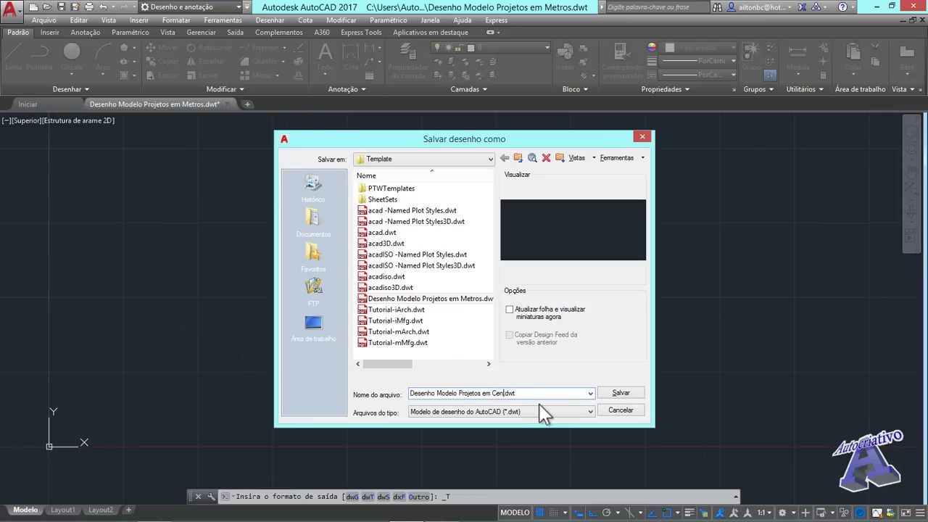
key(BackSpace)
text(ímetros)
click(621, 394)
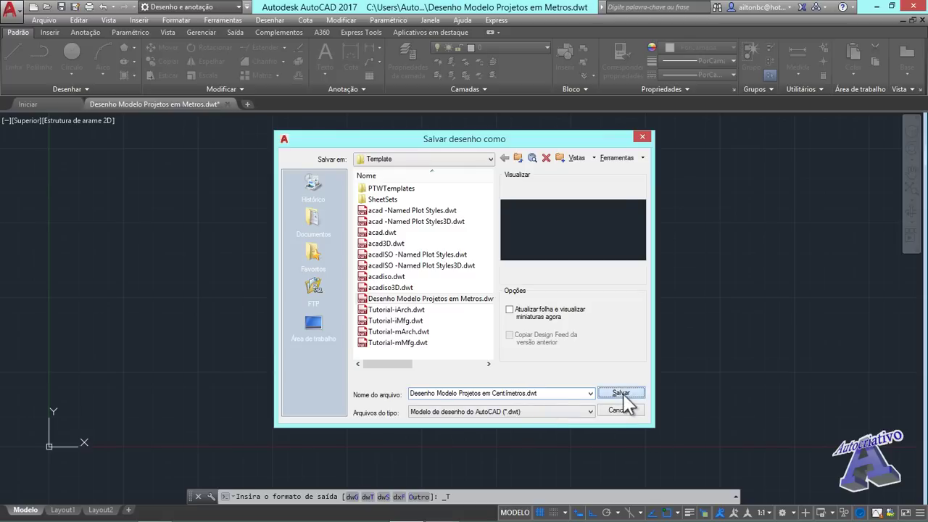
click(557, 205)
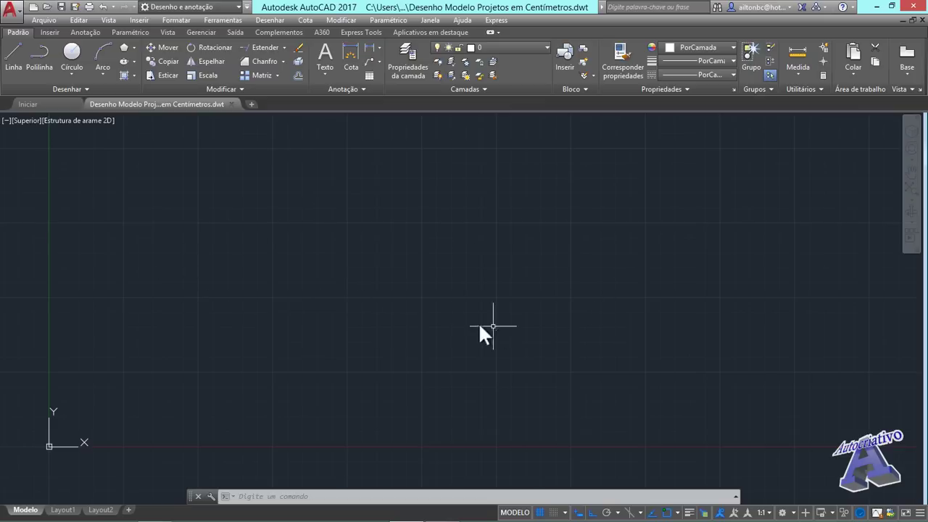
Reopen the recent template Desenho Modelo Projetos em Metros.dwt and close the centimetres template.
click(10, 9)
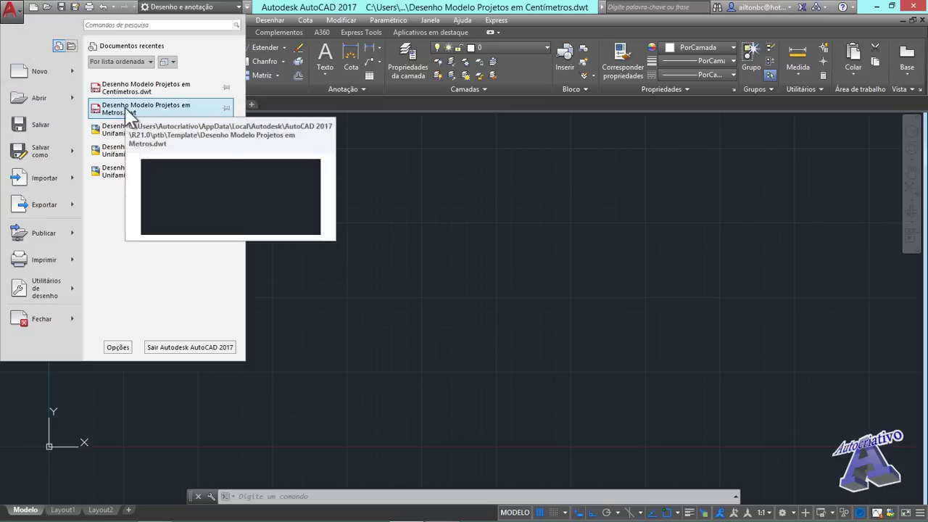
click(362, 290)
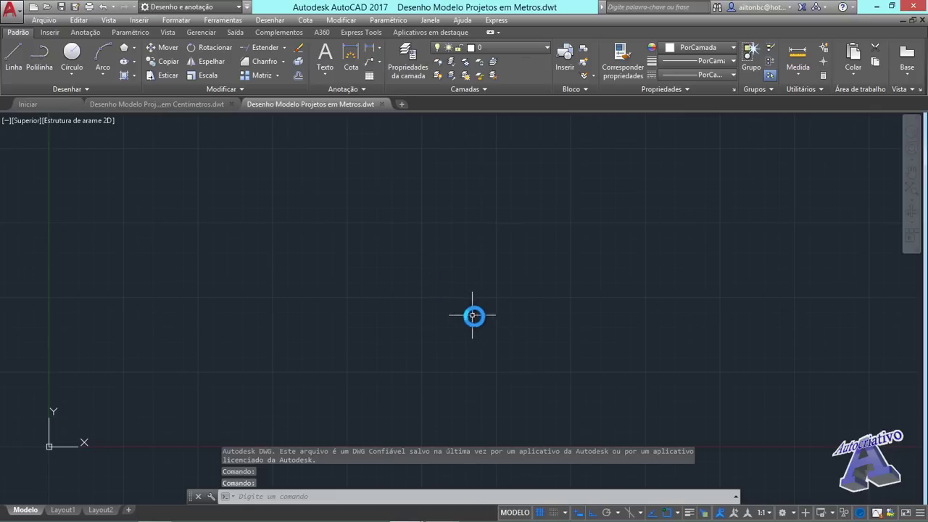
click(230, 104)
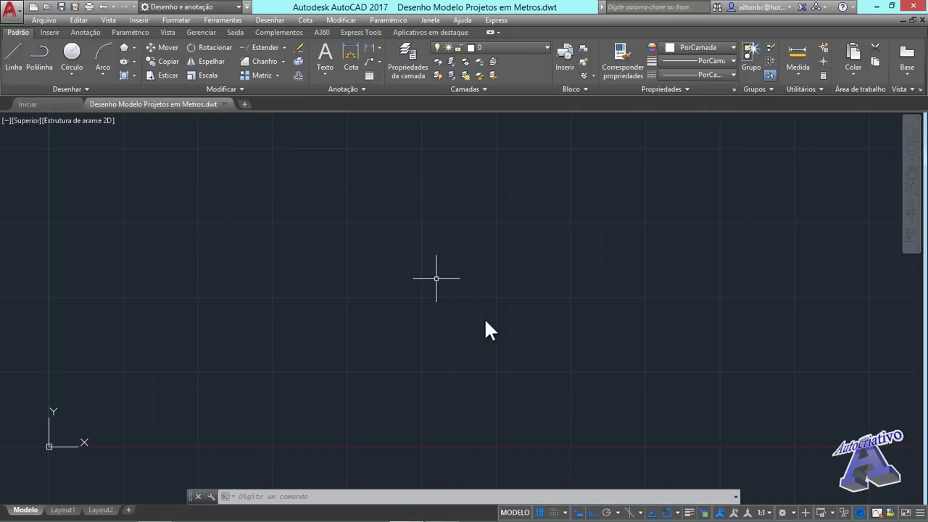
Draw a horizontal line 3 units long in the empty model space, above and beside the origin.
mouse_move(203, 369)
middle_down()
mouse_move(315, 356)
mouse_move(416, 316)
mouse_move(522, 265)
mouse_move(522, 255)
middle_up()
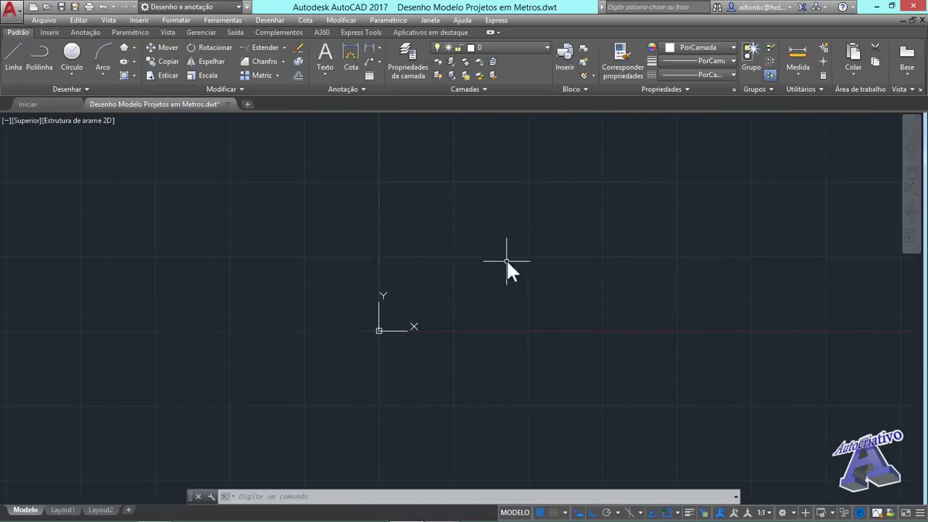
scroll(415, 299, up, 7)
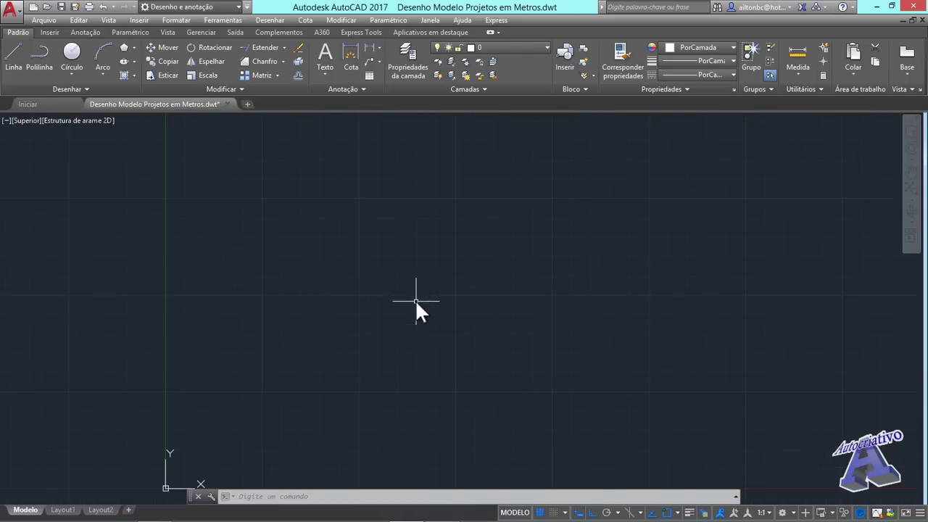
scroll(395, 309, up, 2)
mouse_move(372, 338)
middle_down()
mouse_move(472, 234)
mouse_move(460, 234)
middle_up()
mouse_move(309, 282)
middle_down()
mouse_move(307, 311)
mouse_move(321, 248)
middle_up()
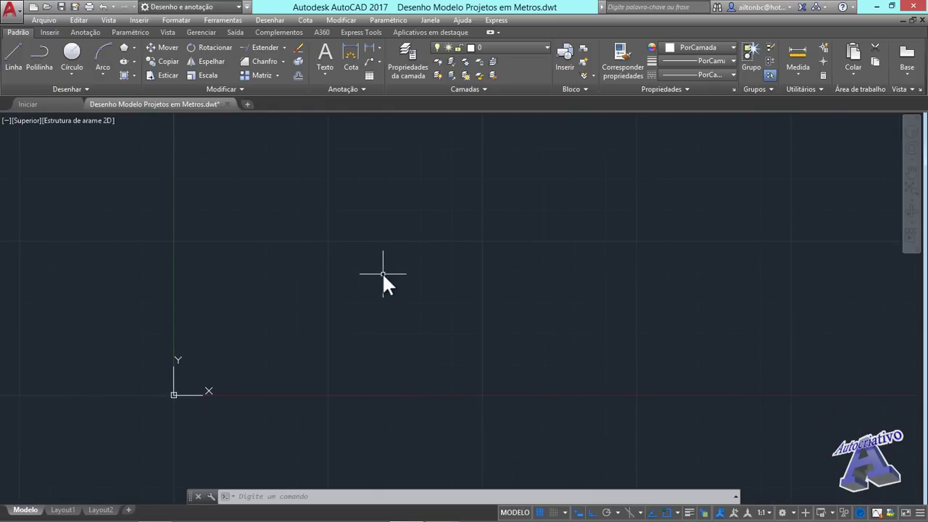
text(l)
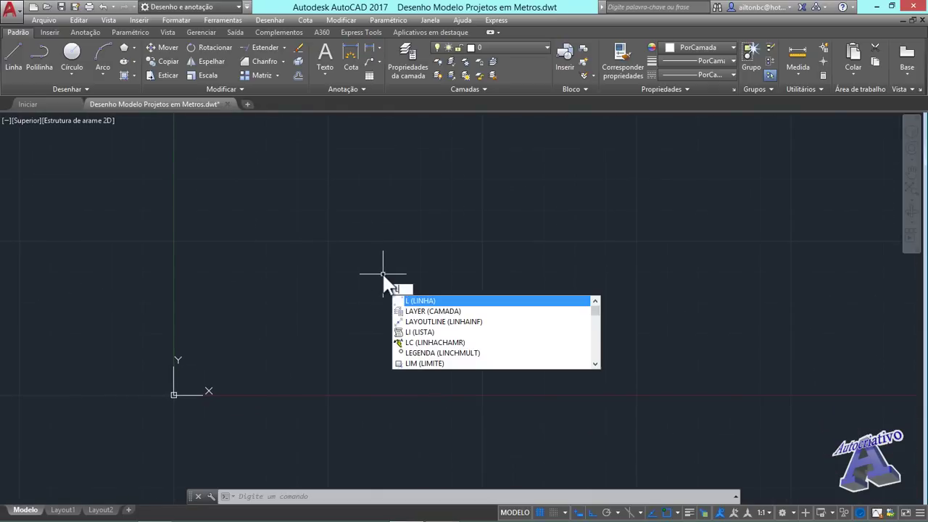
key(Return)
scroll(381, 272, up, 1)
click(362, 254)
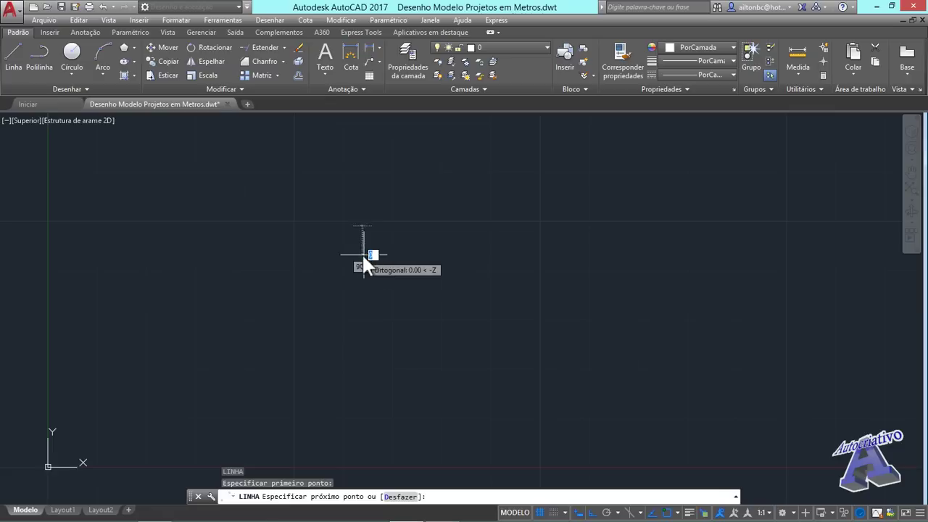
text(3)
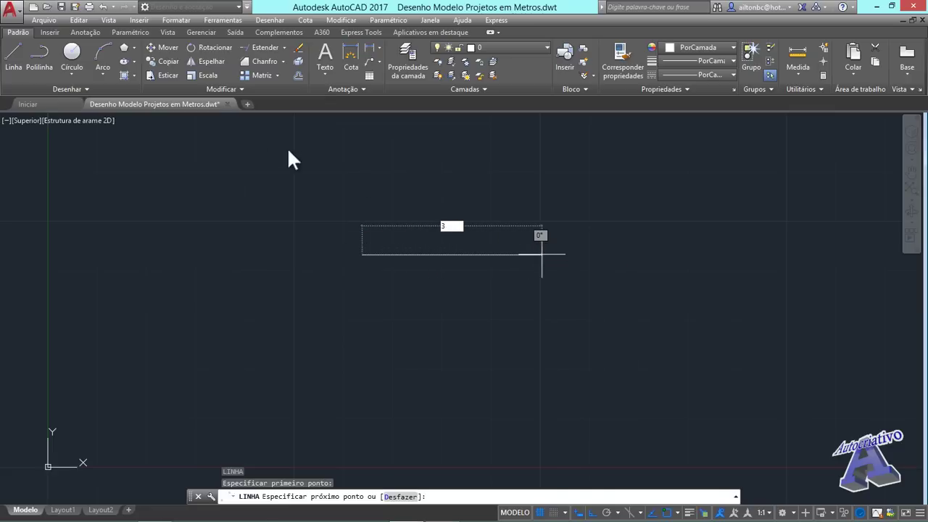
mouse_move(194, 104)
key(Return)
key(Return)
Add a linear dimension between the horizontal line's two endpoints, placing it below the line.
scroll(366, 257, up, 8)
scroll(371, 244, up, 2)
middle_drag(369, 242, 449, 352)
scroll(457, 315, up, 2)
middle_drag(444, 319, 443, 297)
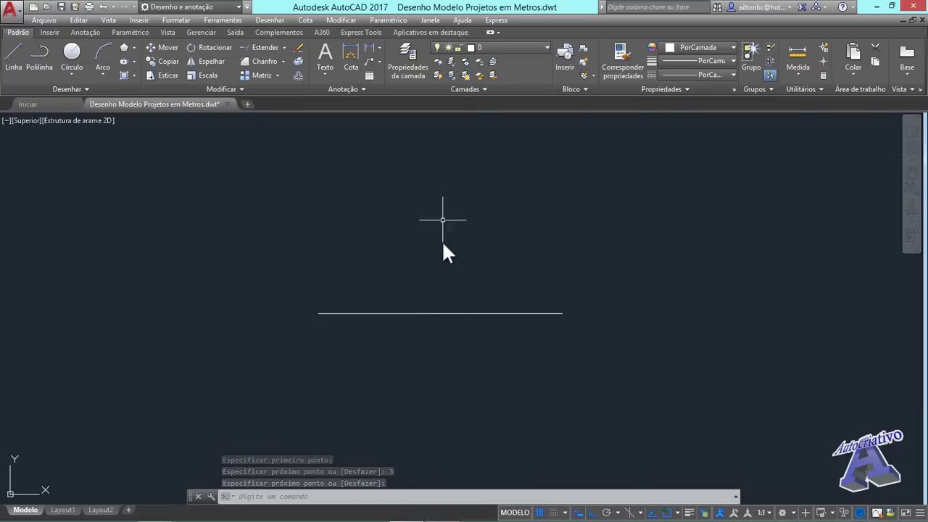
click(368, 49)
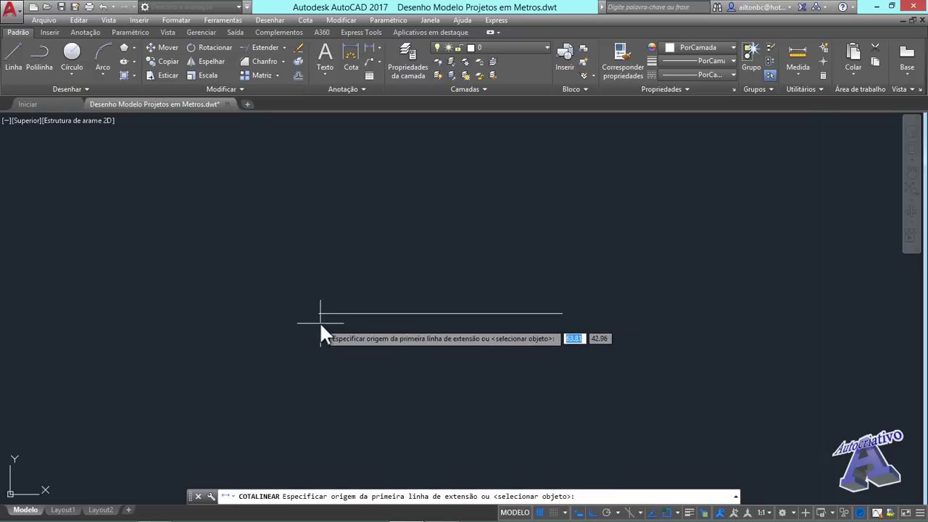
click(317, 313)
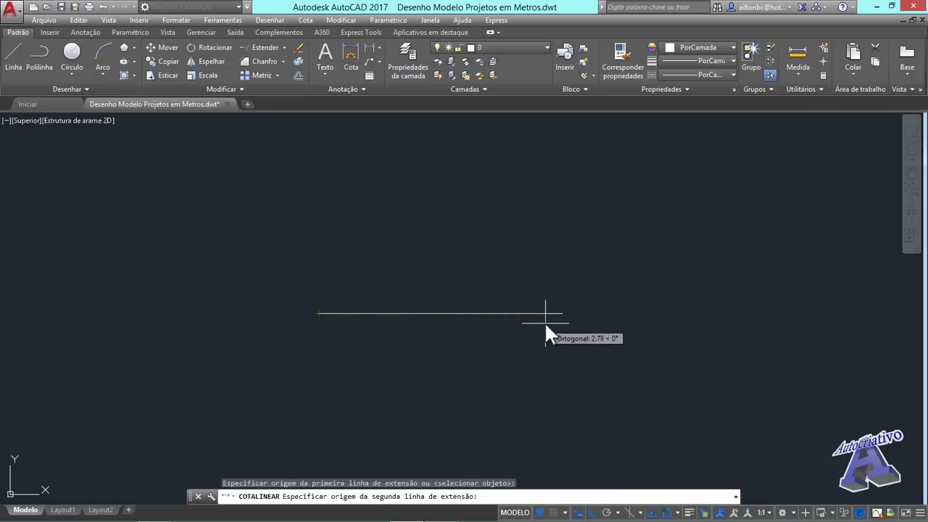
click(562, 314)
scroll(533, 374, down, 8)
middle_drag(529, 388, 491, 339)
click(489, 331)
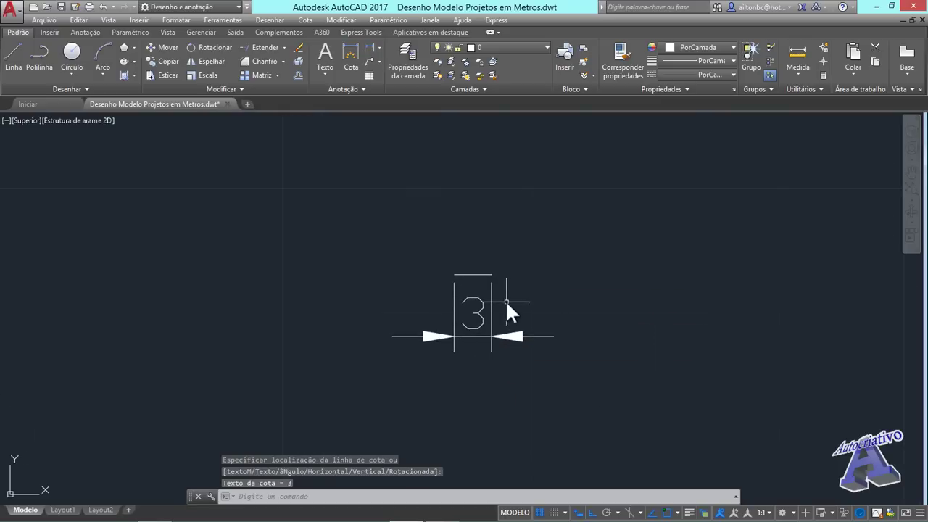
Change the horizontal line's color to the index green and clear the selection.
scroll(479, 317, up, 2)
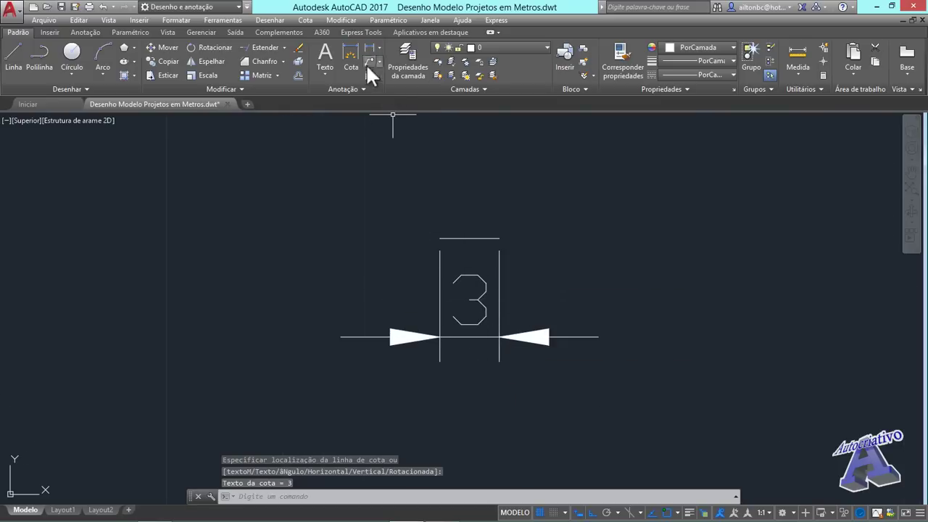
scroll(474, 269, up, 3)
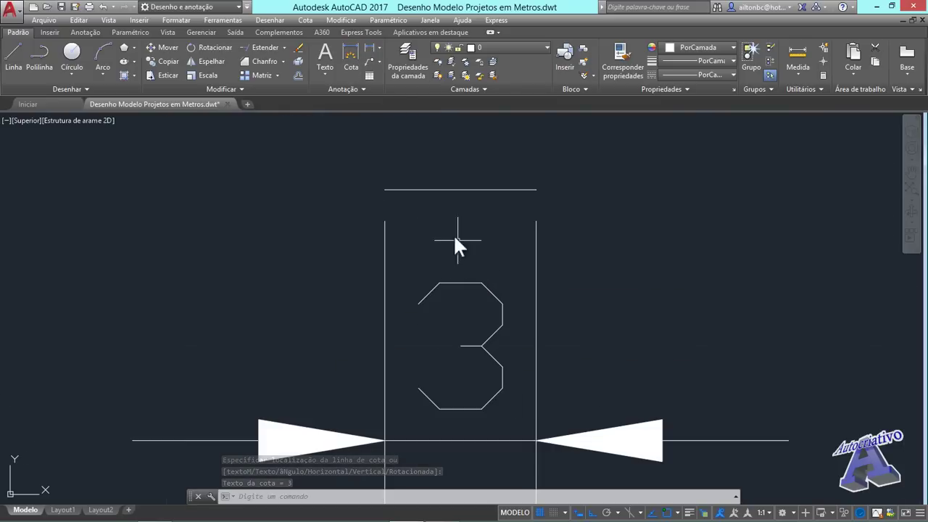
mouse_move(458, 252)
middle_down()
mouse_move(435, 353)
mouse_move(425, 224)
middle_up()
middle_drag(464, 195, 452, 303)
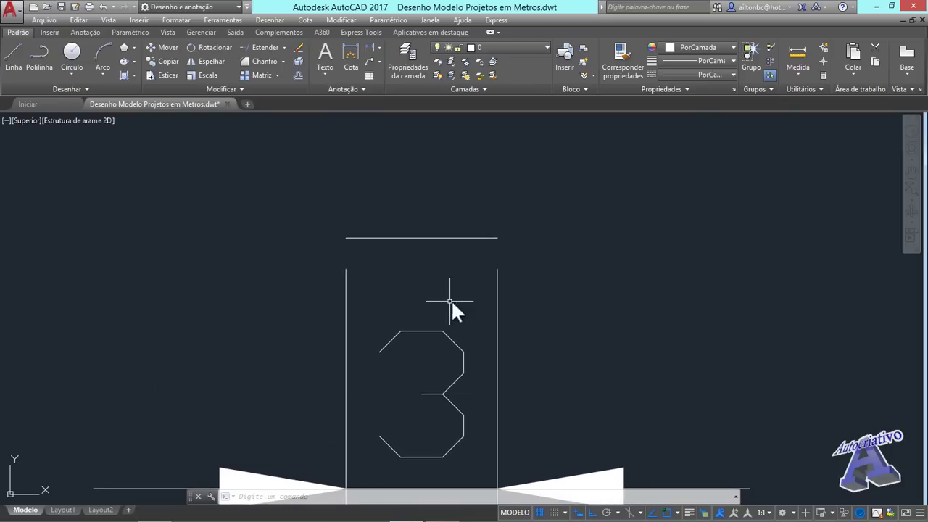
scroll(411, 227, up, 4)
middle_drag(411, 227, 429, 259)
click(508, 310)
click(467, 274)
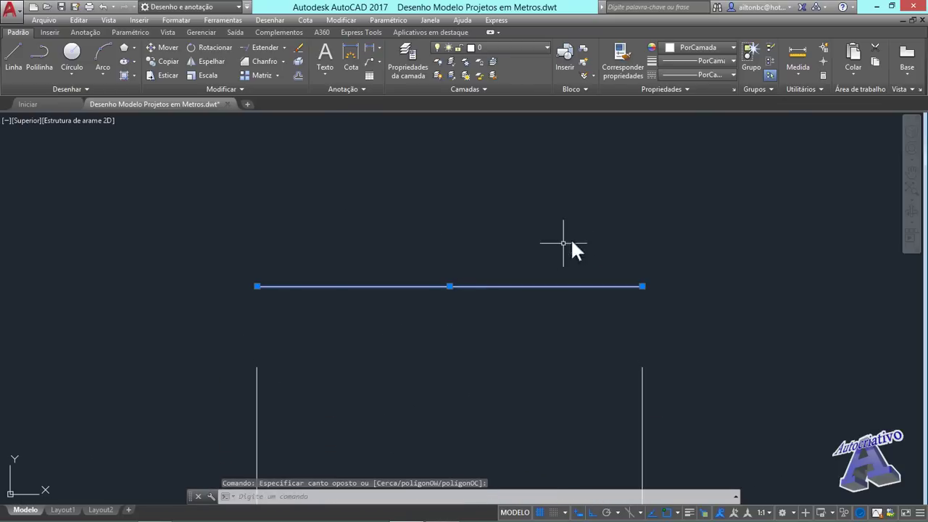
click(710, 46)
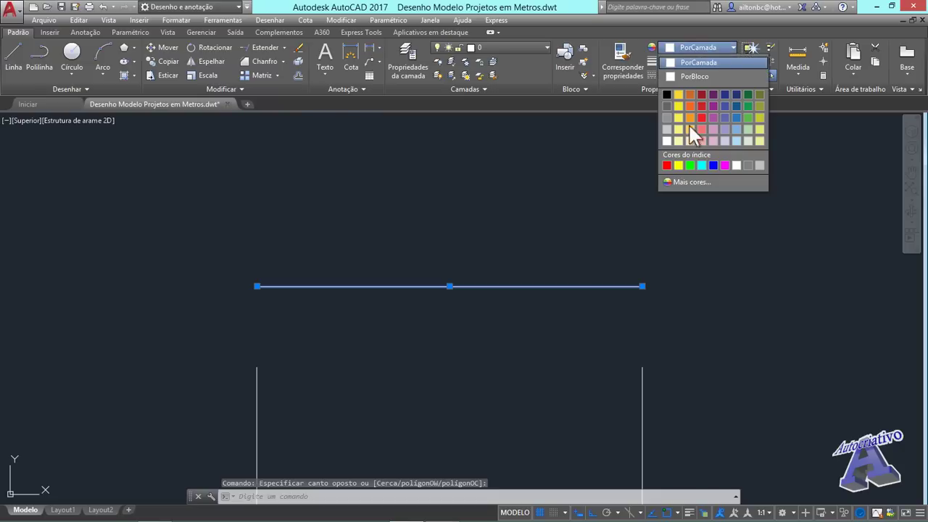
click(689, 164)
key(Escape)
Offset the green line upward by 0.15 to form the wall's second line.
scroll(462, 320, up, 2)
middle_drag(462, 321, 476, 374)
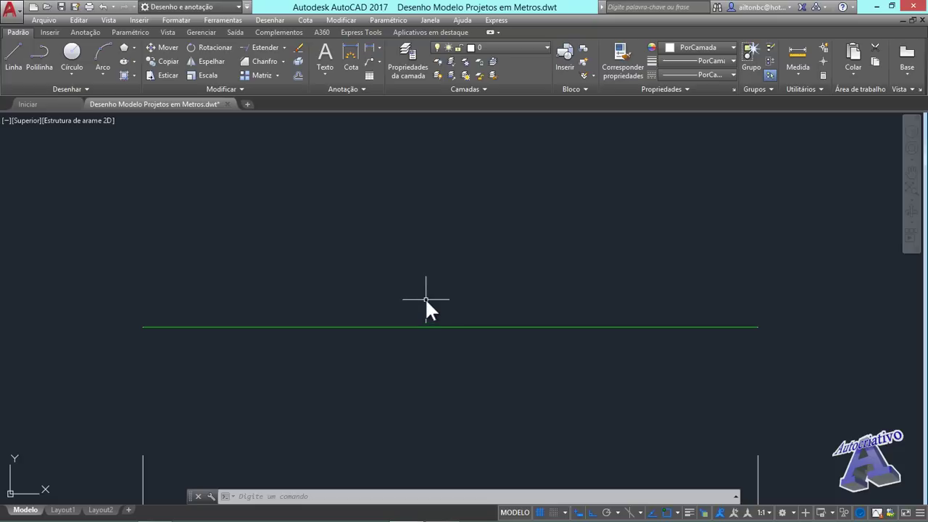
text(DES)
key(Return)
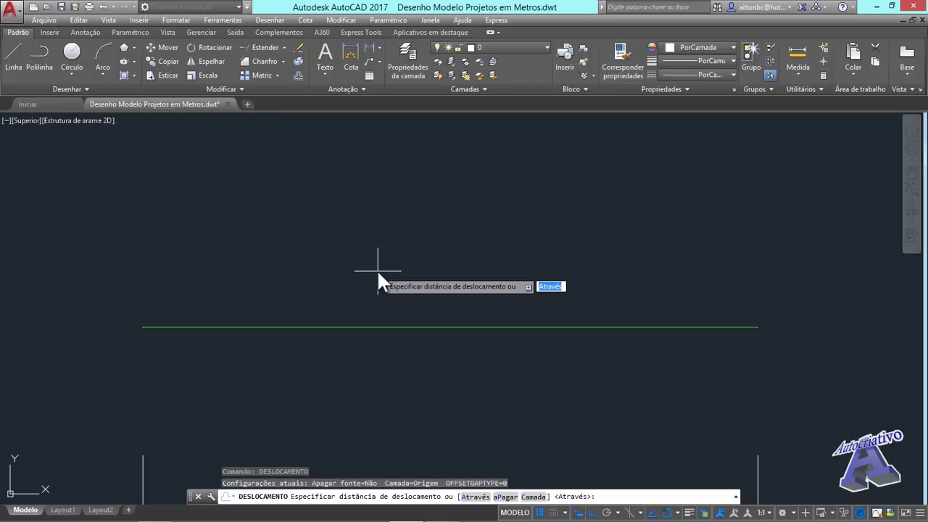
text(0.15)
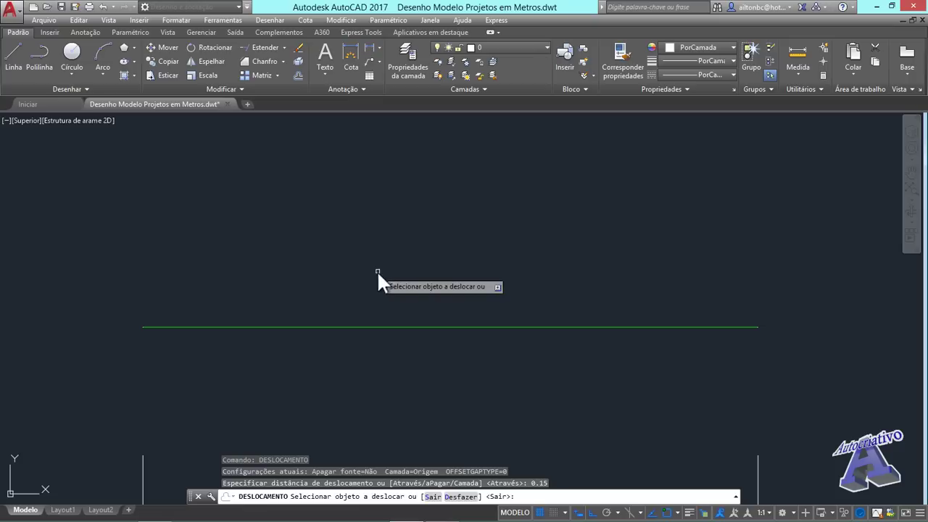
click(405, 326)
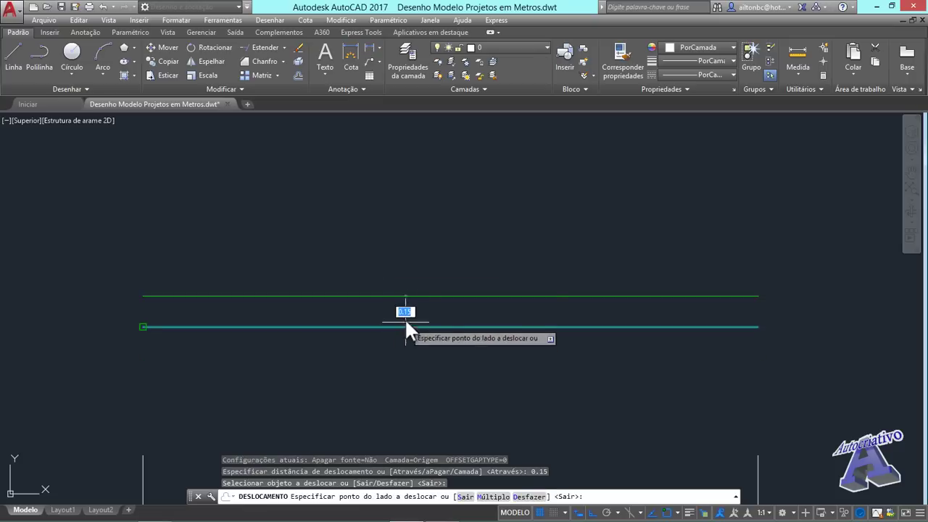
click(407, 254)
key(Escape)
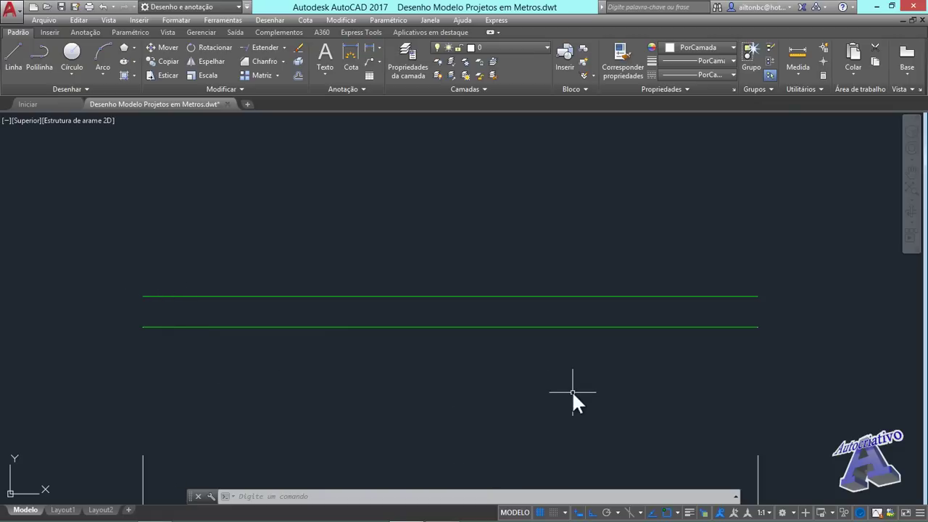
scroll(571, 390, down, 5)
mouse_move(554, 381)
middle_down()
mouse_move(468, 304)
mouse_move(479, 312)
middle_up()
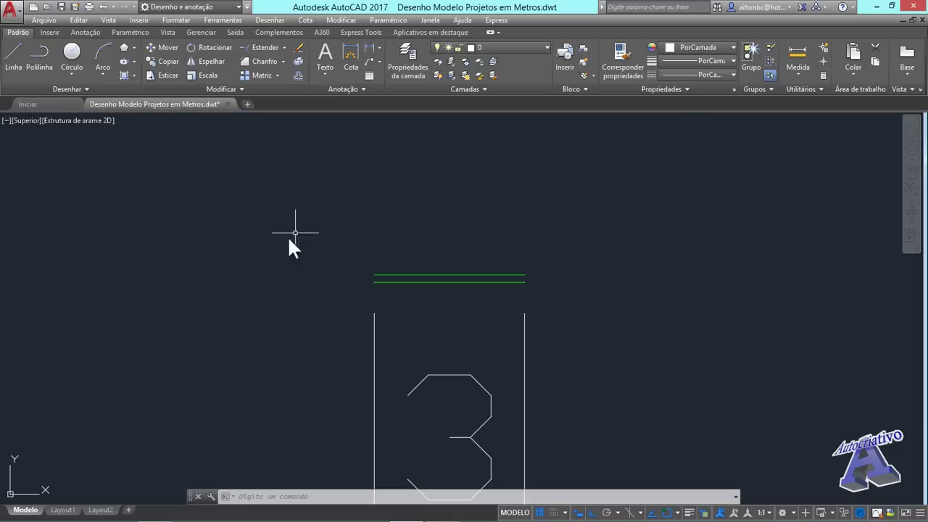
scroll(472, 303, up, 4)
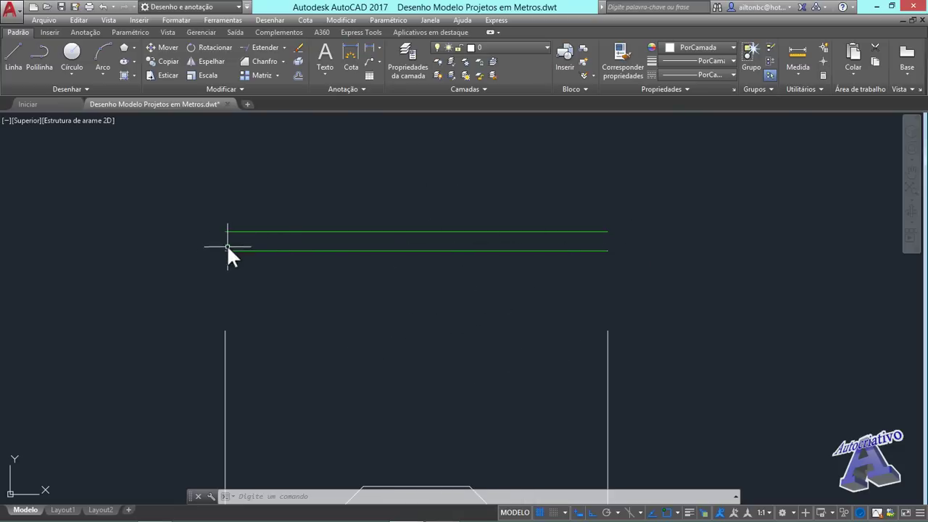
scroll(226, 247, up, 2)
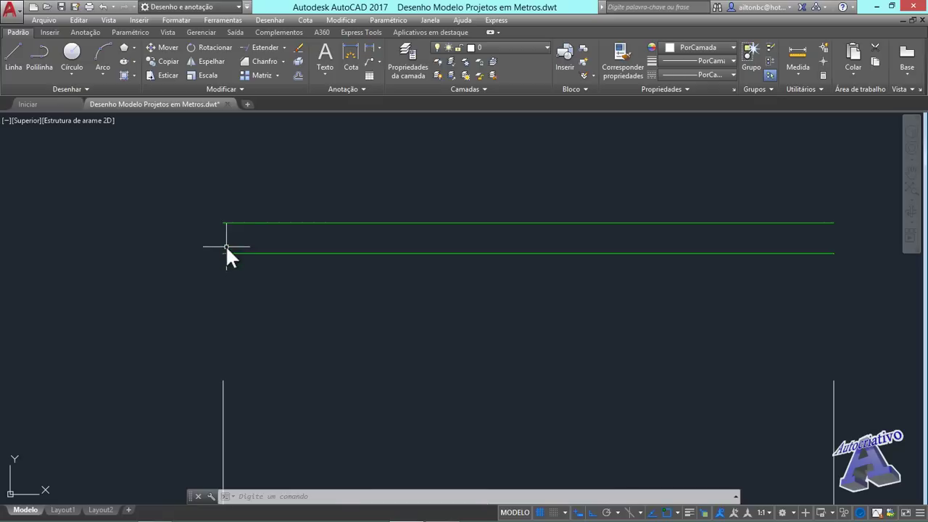
middle_drag(300, 232, 254, 324)
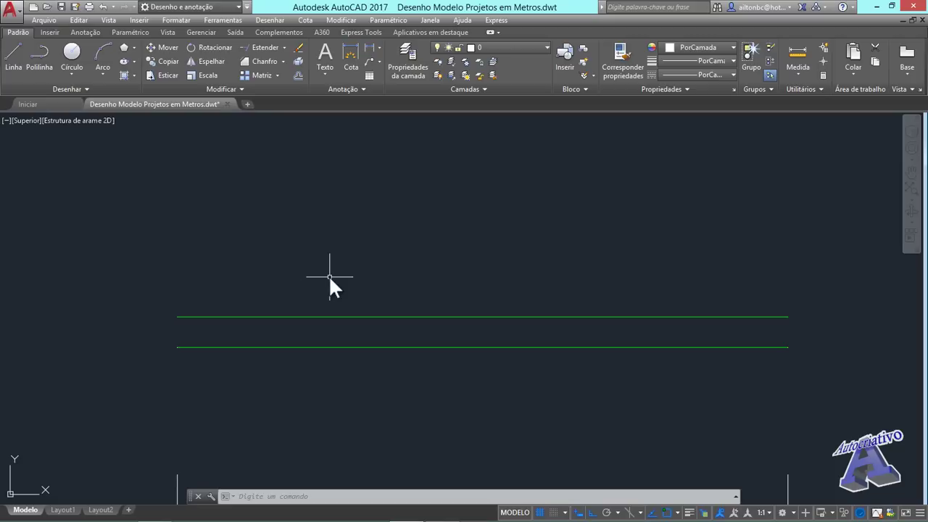
Open the text style settings and compare the options of the Annotative and Standard styles.
click(351, 88)
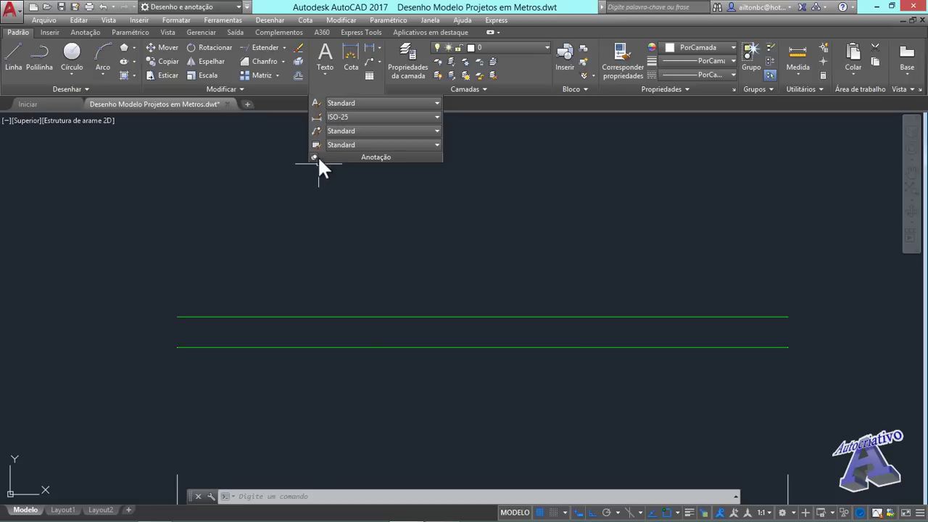
click(316, 103)
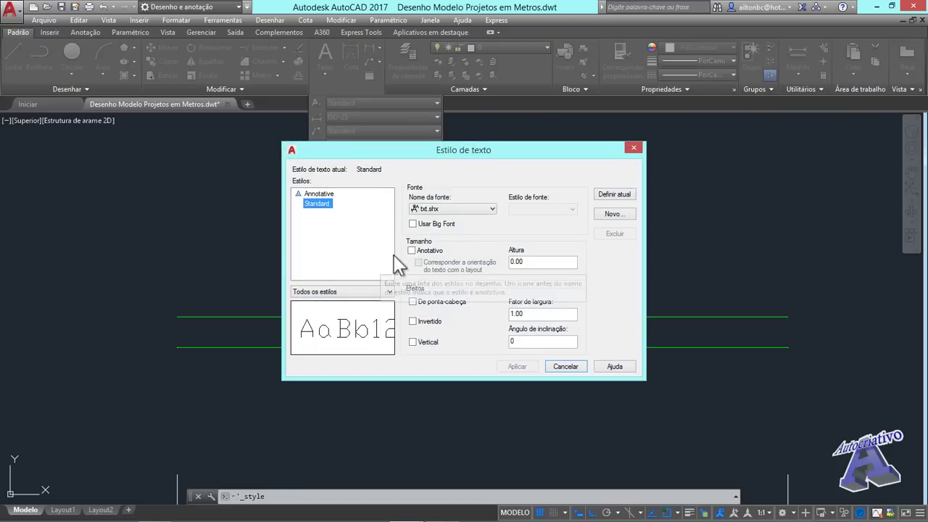
drag(480, 152, 677, 134)
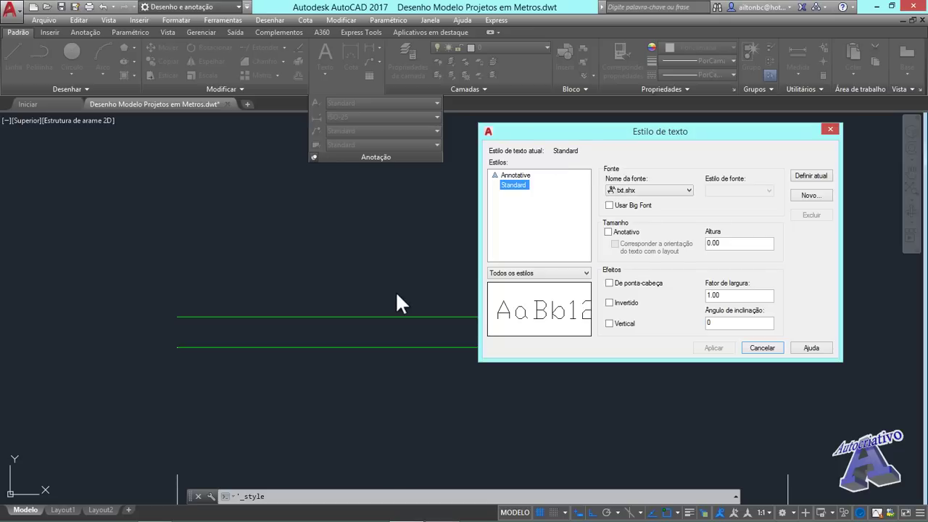
click(513, 175)
click(513, 185)
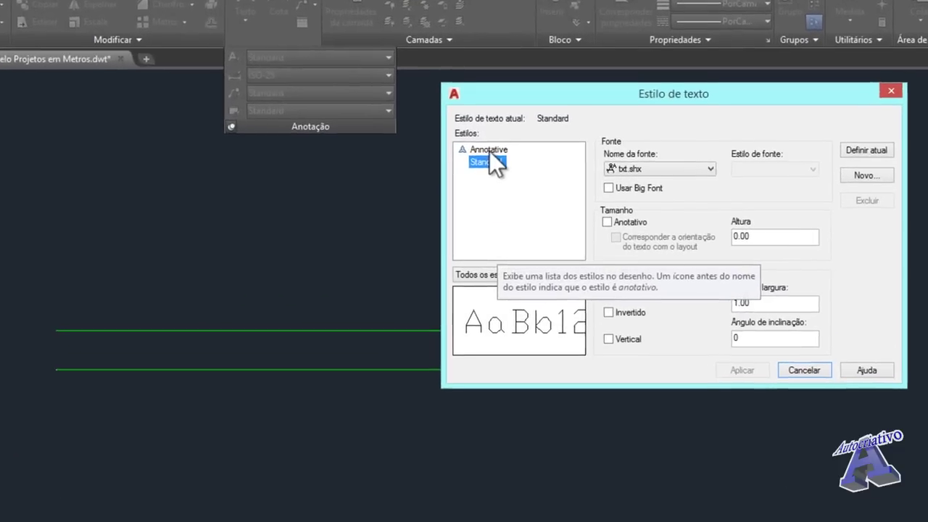
click(515, 175)
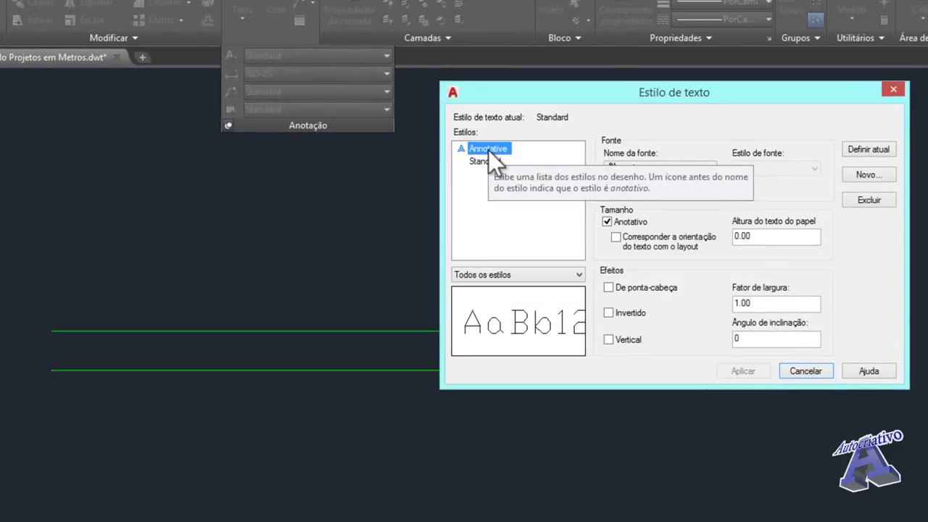
click(480, 161)
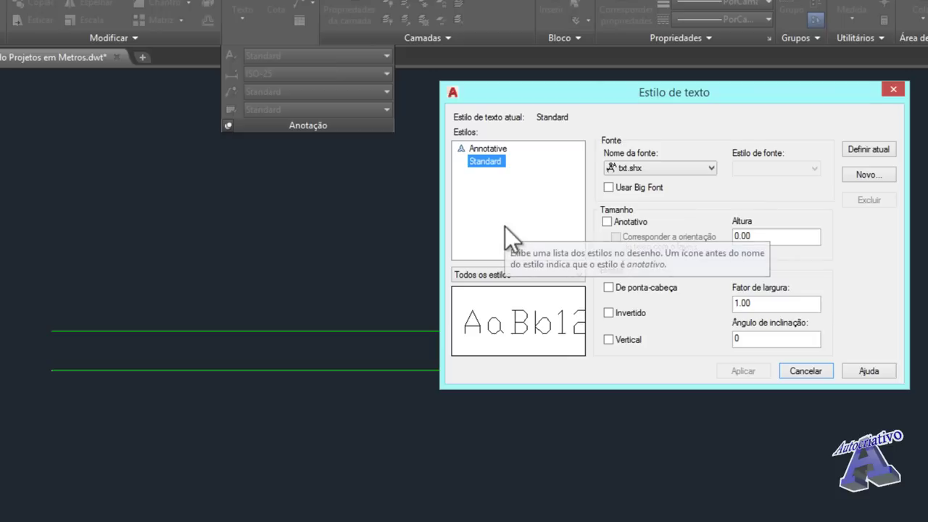
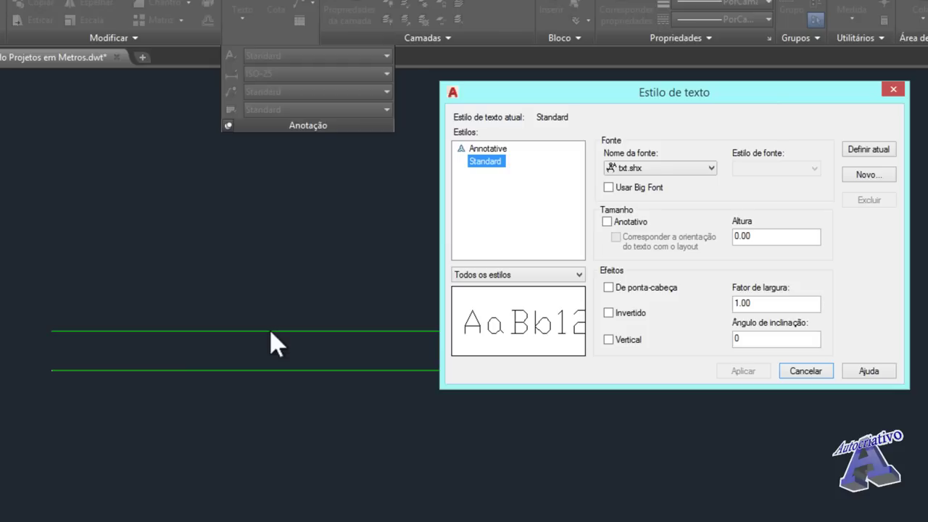
Create a new text style named Texto Usuário based on Standard and select it in the styles list.
drag(645, 93, 688, 165)
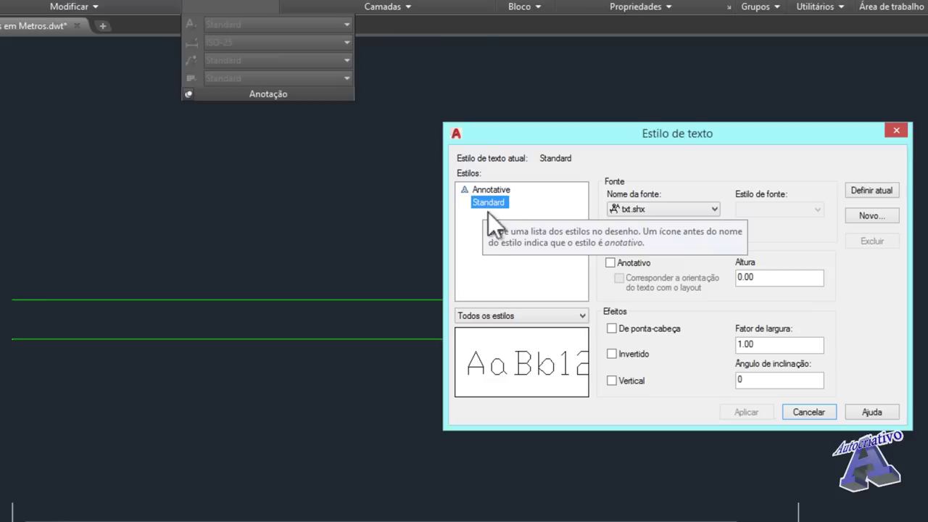
click(869, 216)
click(664, 270)
drag(700, 270, 640, 270)
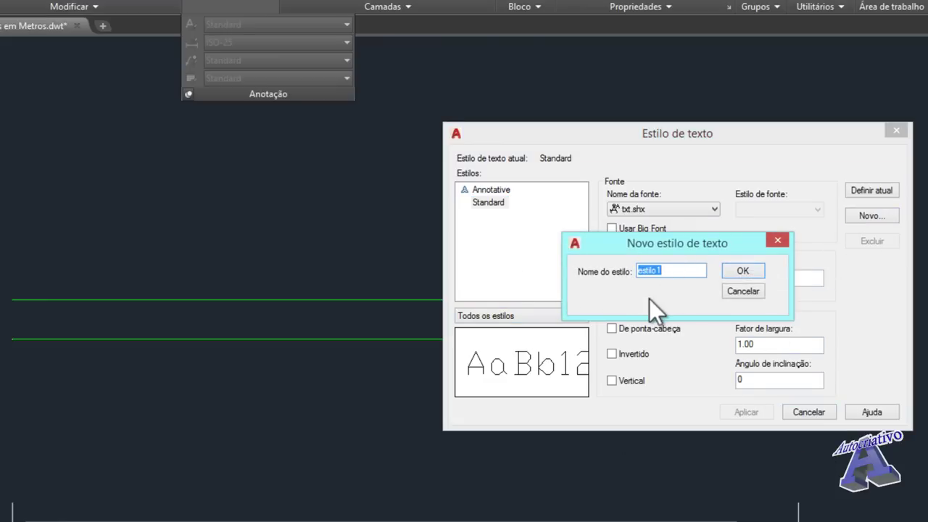
text(Texto Usuário)
click(747, 271)
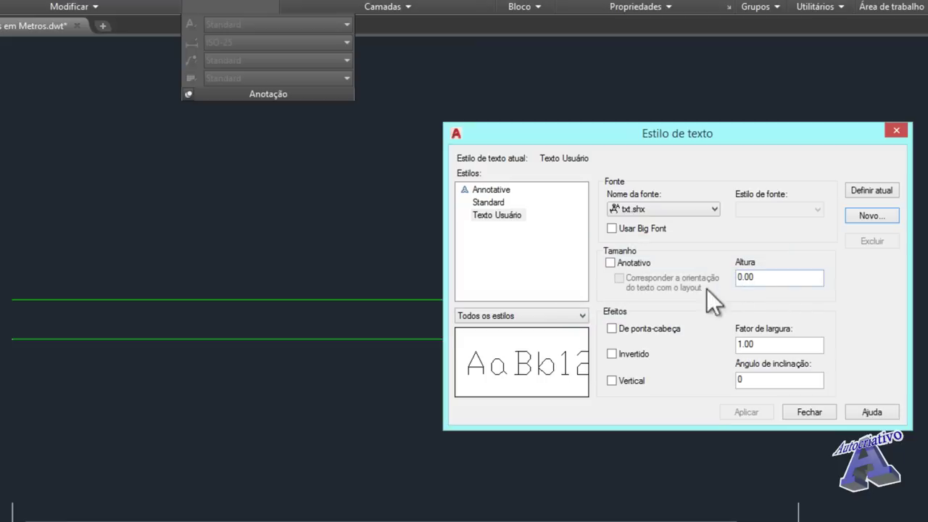
click(520, 218)
drag(667, 138, 645, 114)
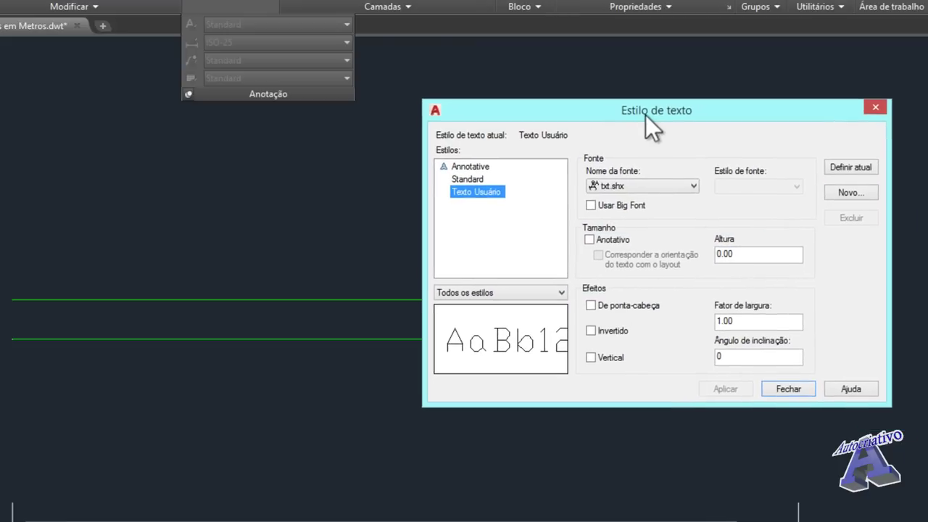
Set the Texto Usuário style's font to Arial with the bold (Negrito) font style.
click(680, 186)
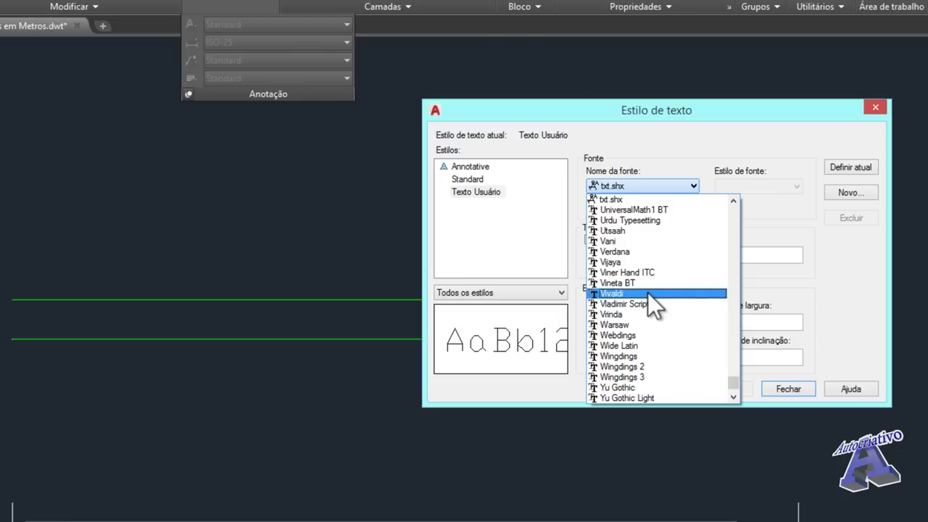
text(ari)
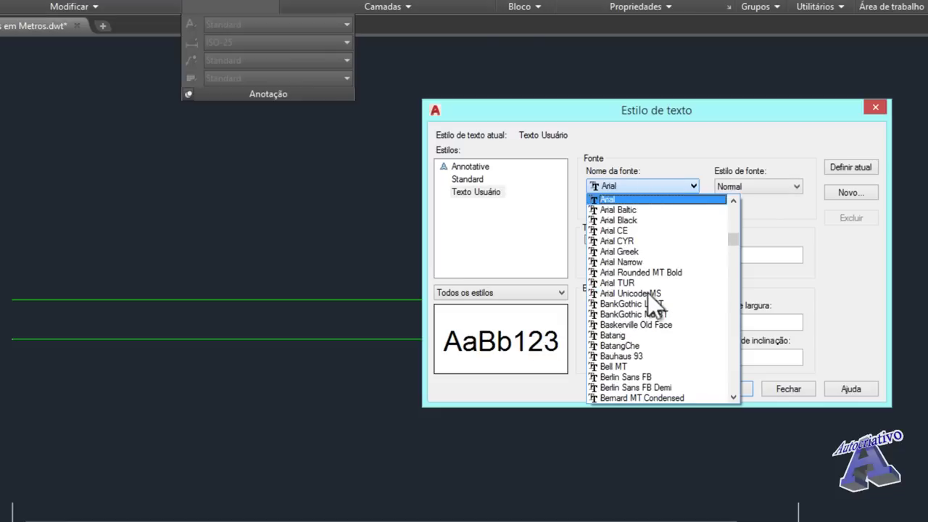
click(617, 200)
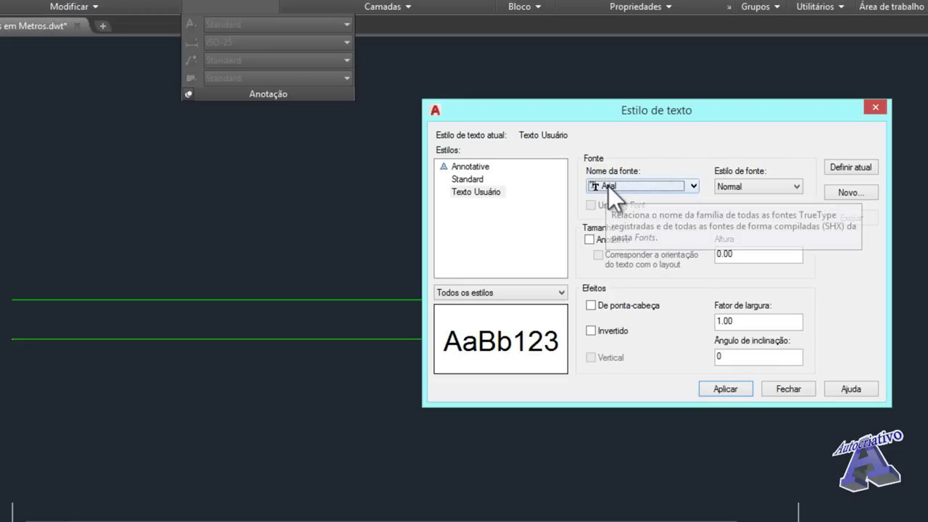
click(795, 187)
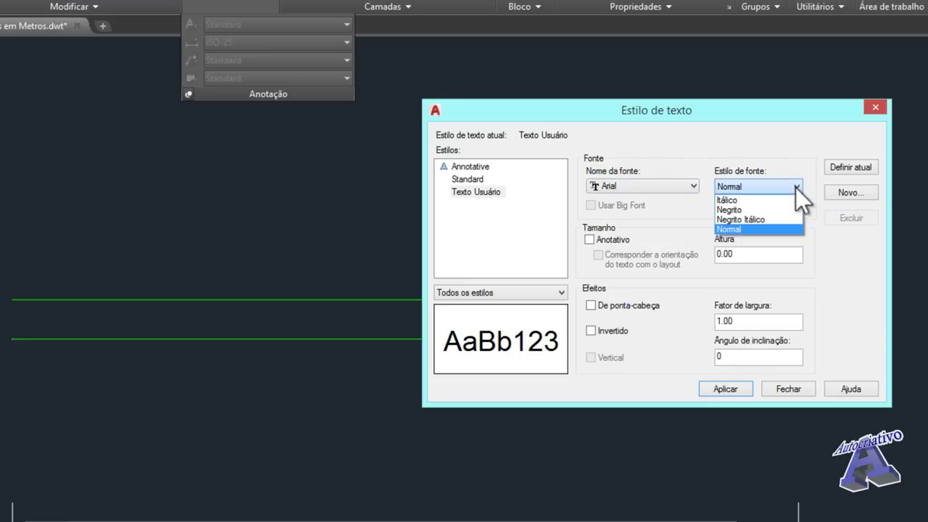
click(744, 210)
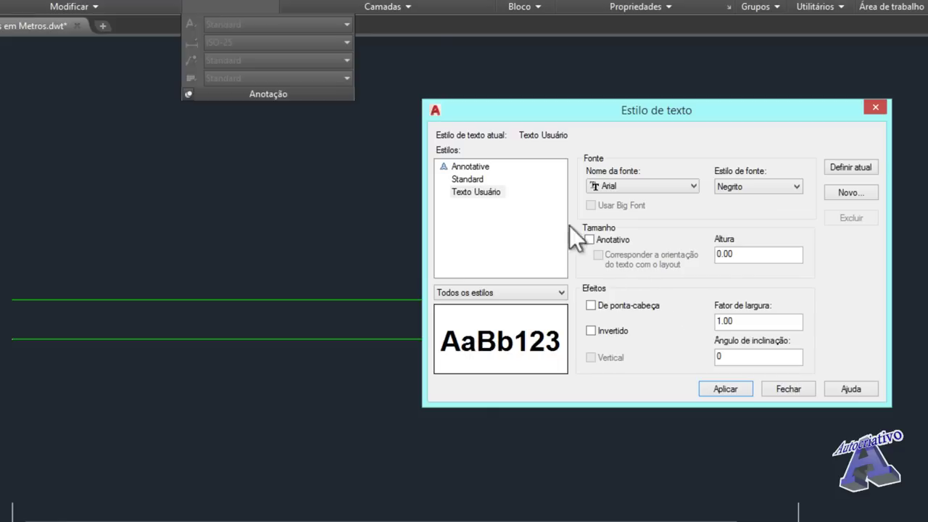
Turn the annotative option of the Texto Usuário style on and back off.
click(481, 192)
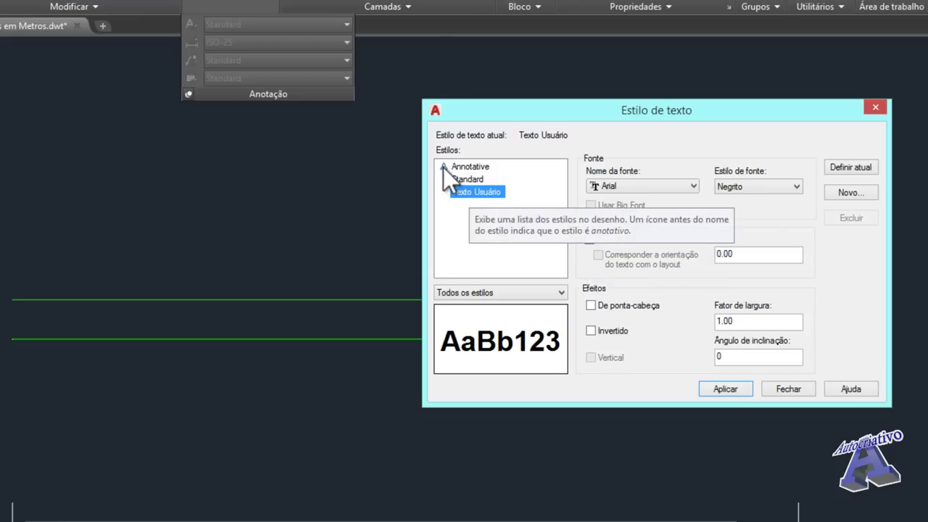
click(589, 239)
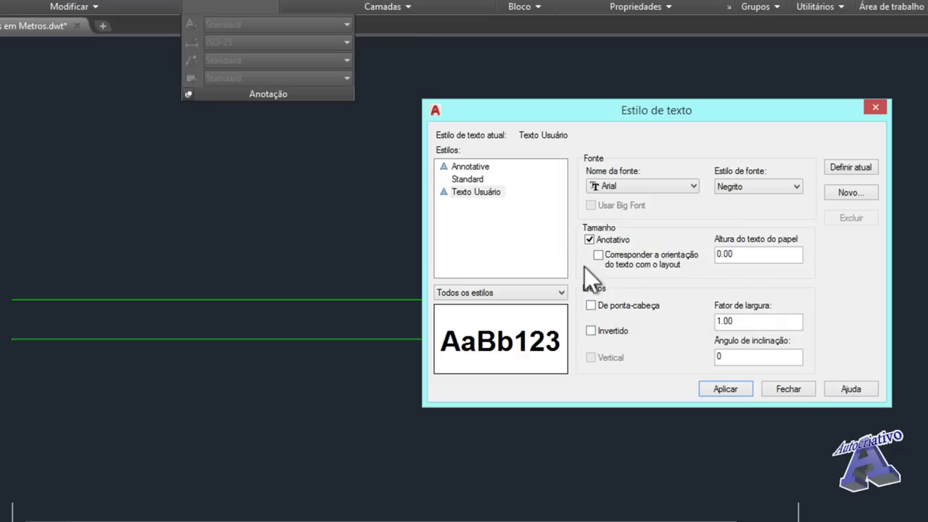
click(590, 239)
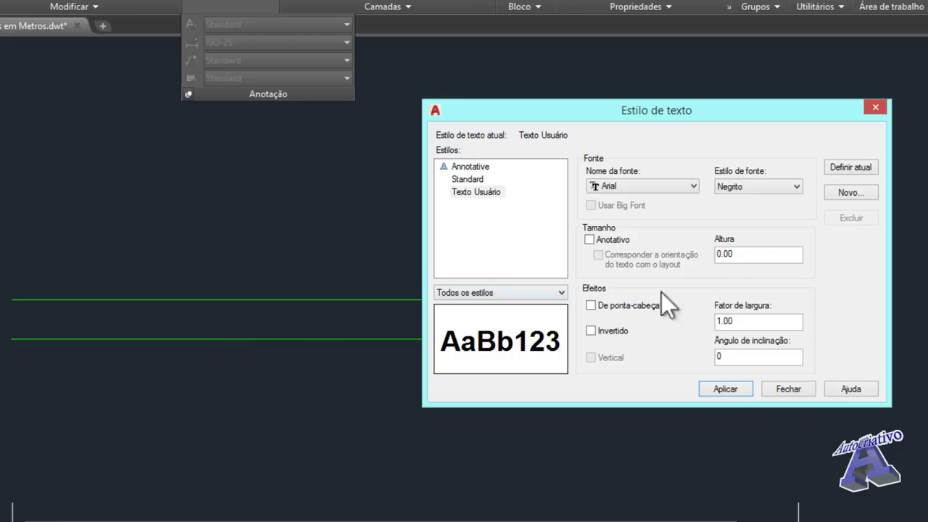
Set the text height of the Texto Usuário style to 0.30.
drag(734, 255, 711, 258)
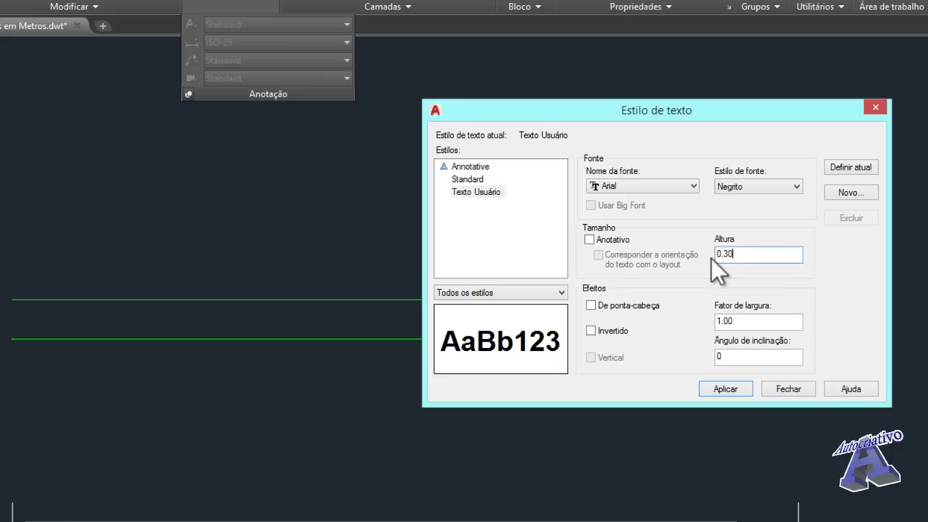
click(746, 323)
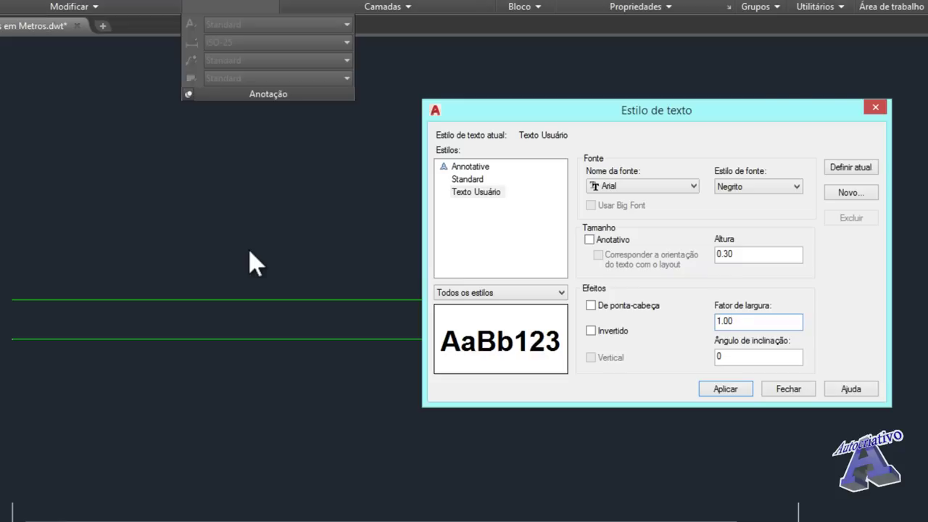
Preview the upside-down and backwards text effects on the Texto Usuário style and turn them off again.
click(591, 305)
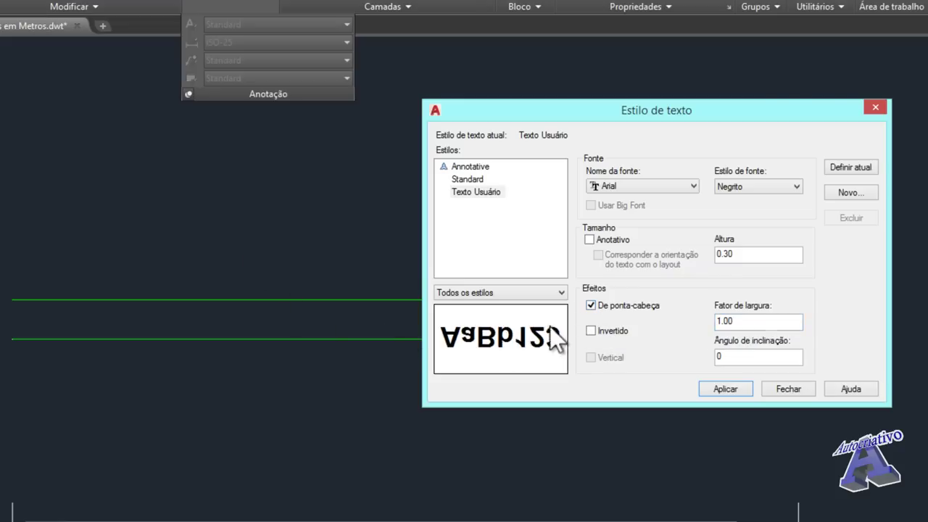
click(591, 330)
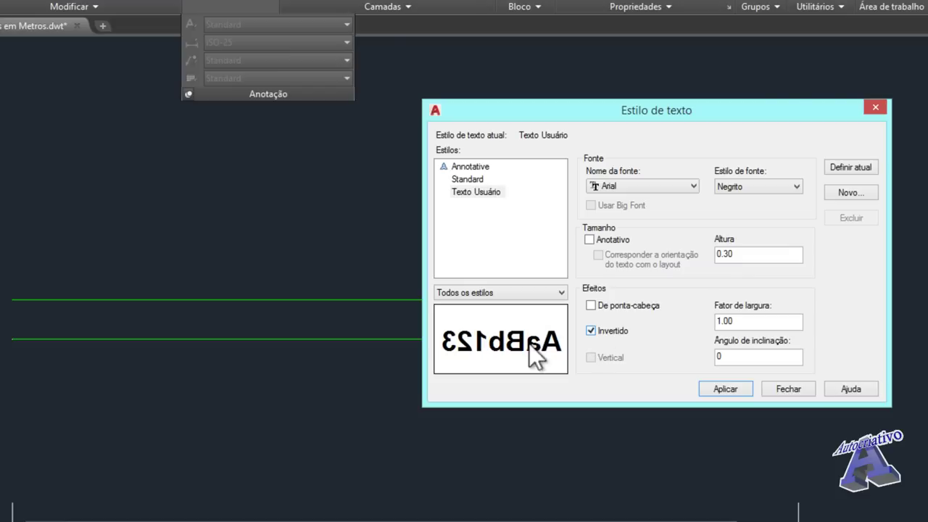
click(591, 331)
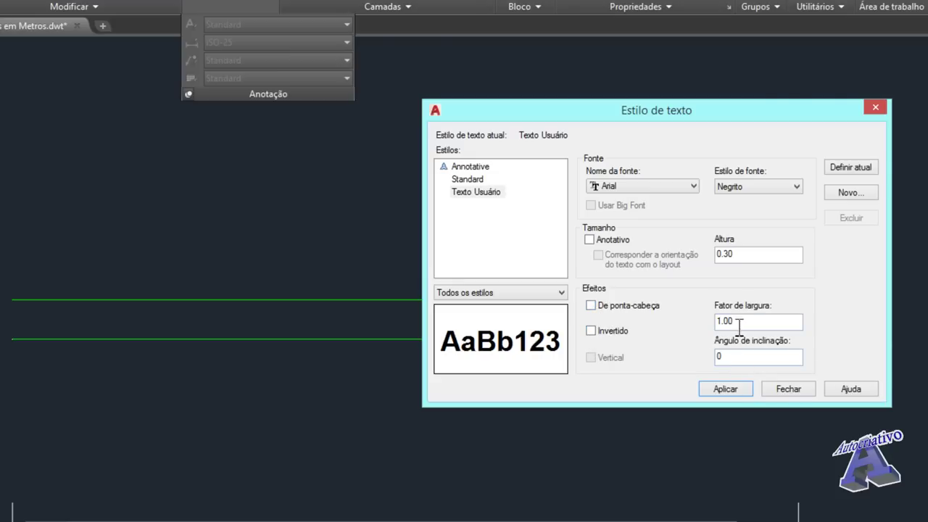
Save the changes to Texto Usuário by switching to the Standard style, and select Texto Usuário again.
click(475, 192)
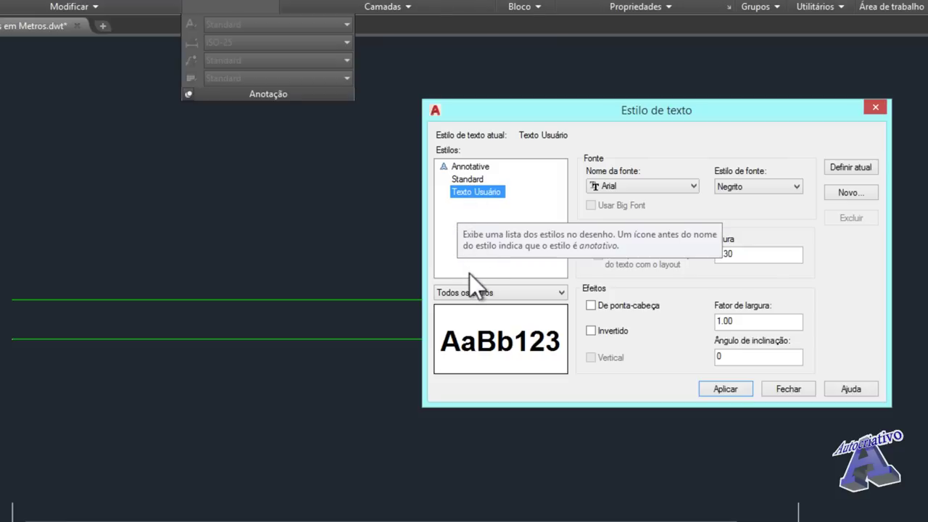
click(472, 179)
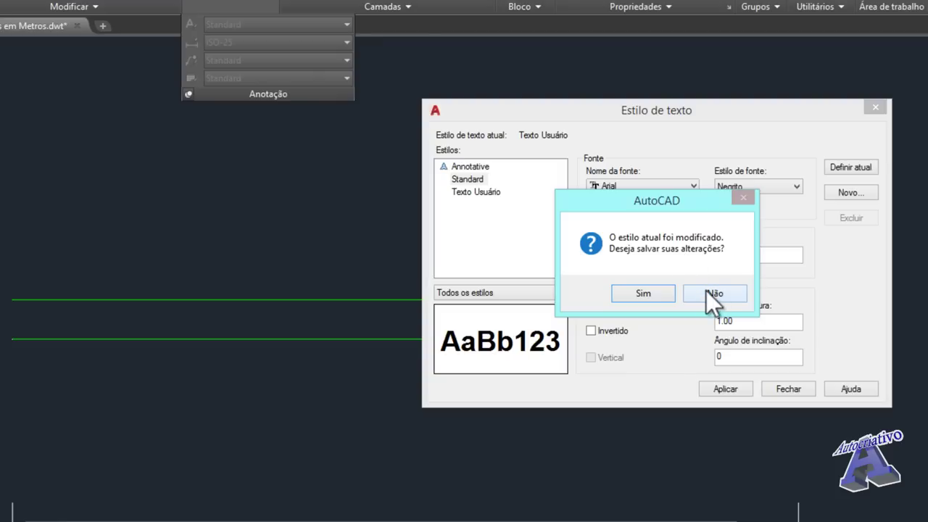
click(661, 292)
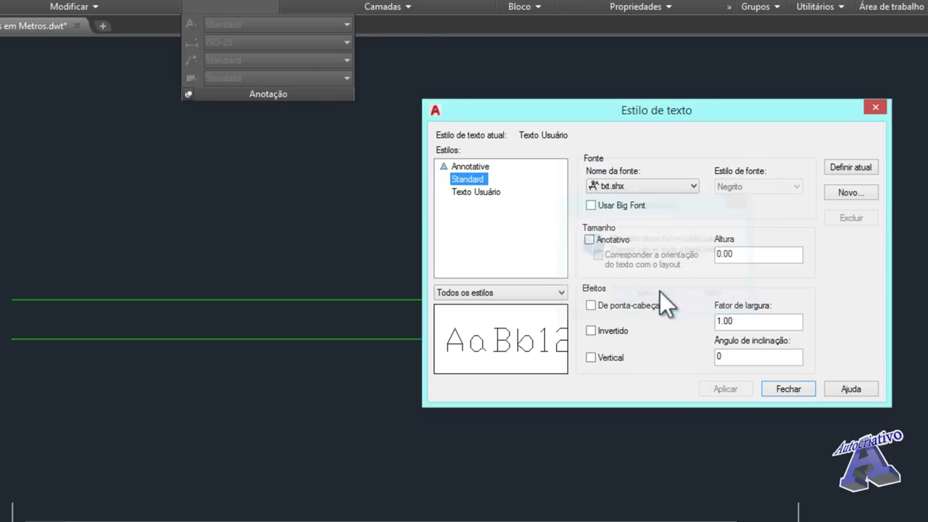
click(486, 192)
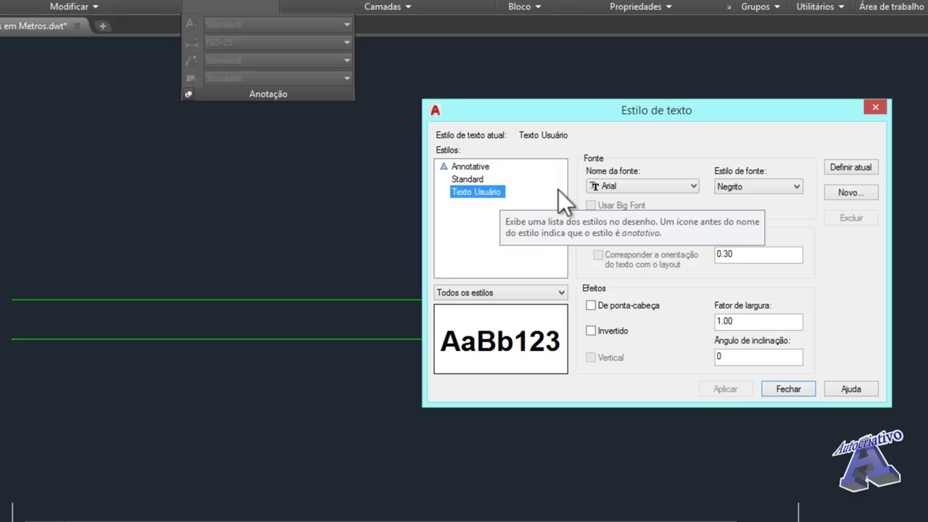
Try to rename the Texto Usuário style as Texto Usuário 1:100.
right_click(488, 192)
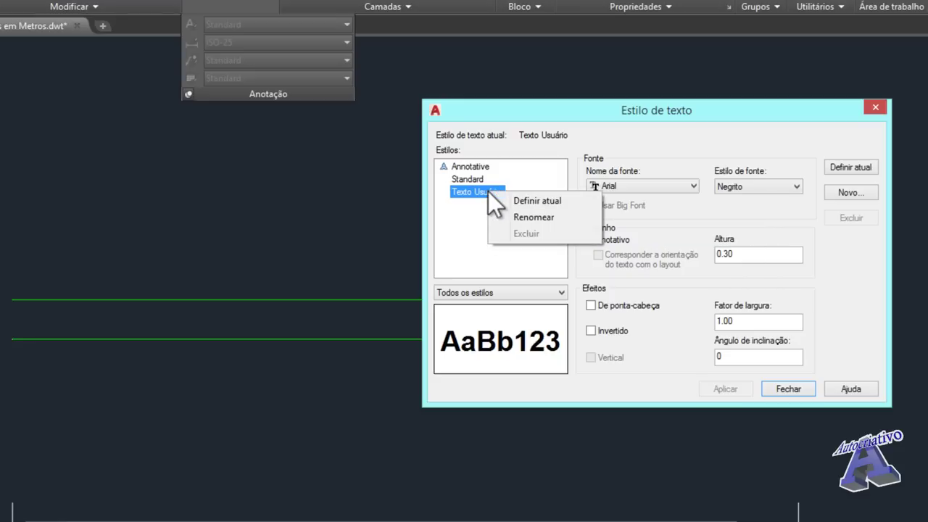
click(523, 217)
key(End)
text(1)
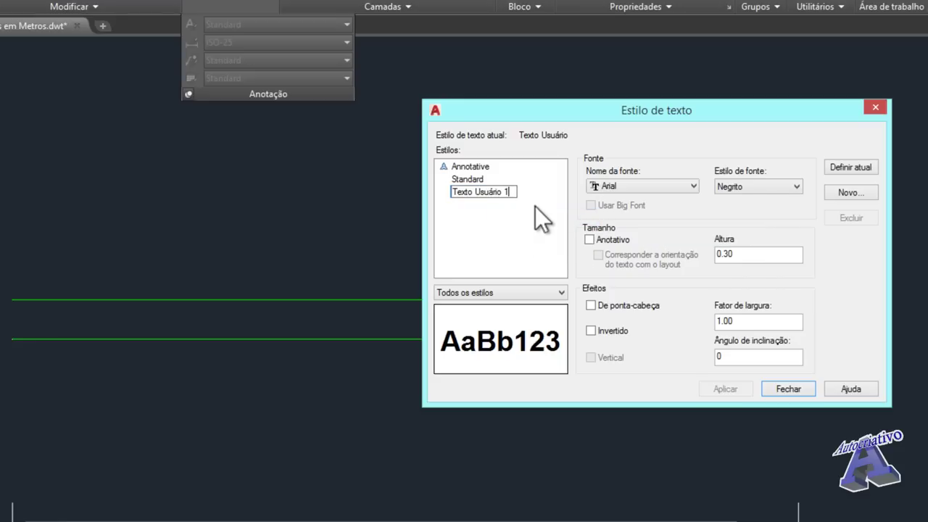
text(:100)
key(Return)
click(478, 256)
Rename the Texto Usuário style as Texto Usuário 1-100 and reselect it in the styles list.
right_click(495, 191)
click(538, 217)
click(505, 191)
text(1-100)
click(478, 179)
click(484, 191)
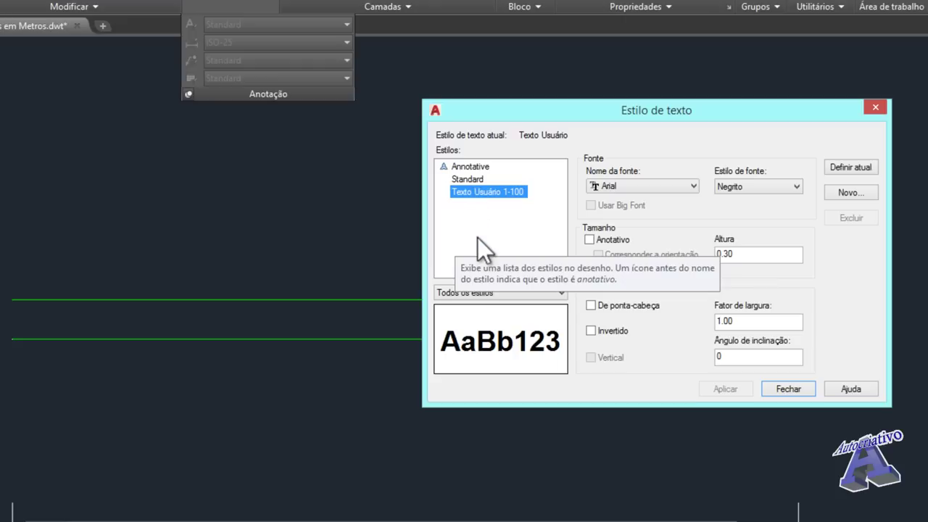
Remove the scale suffix from the style name so that it reads Texto Usuário.
right_click(484, 190)
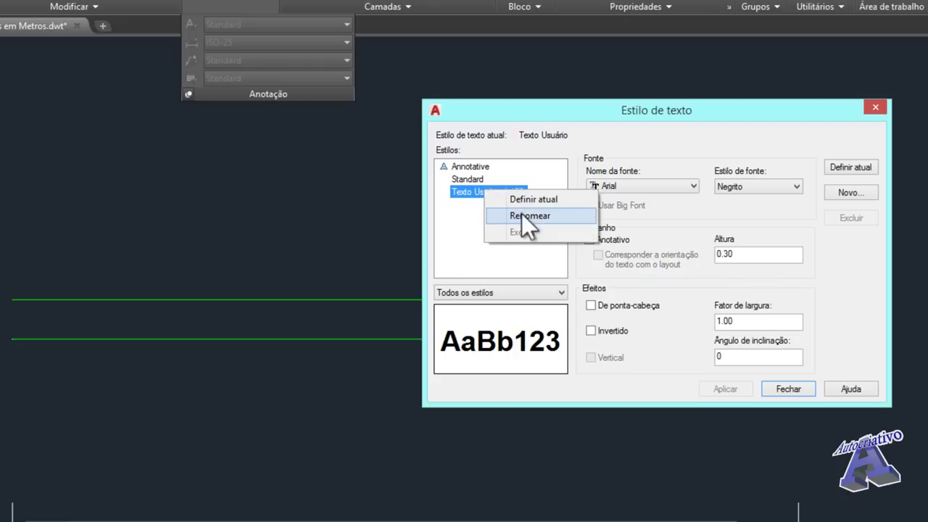
click(521, 213)
click(526, 192)
key(BackSpace)
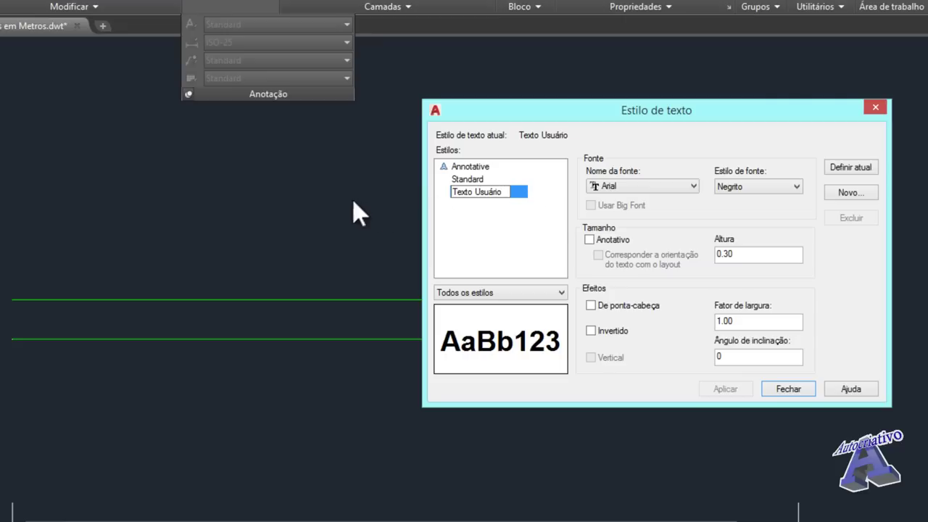
click(494, 221)
click(495, 192)
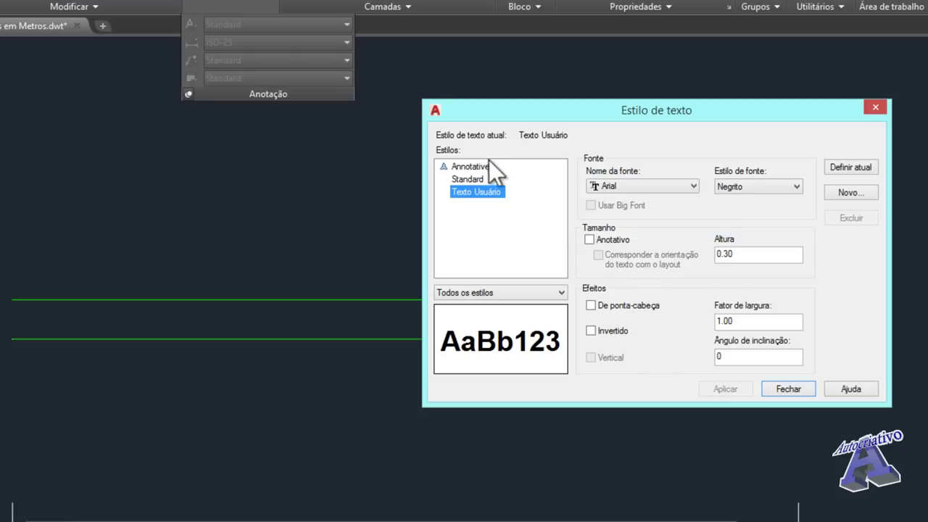
Make Texto Usuário the current text style and close the text style settings.
click(780, 387)
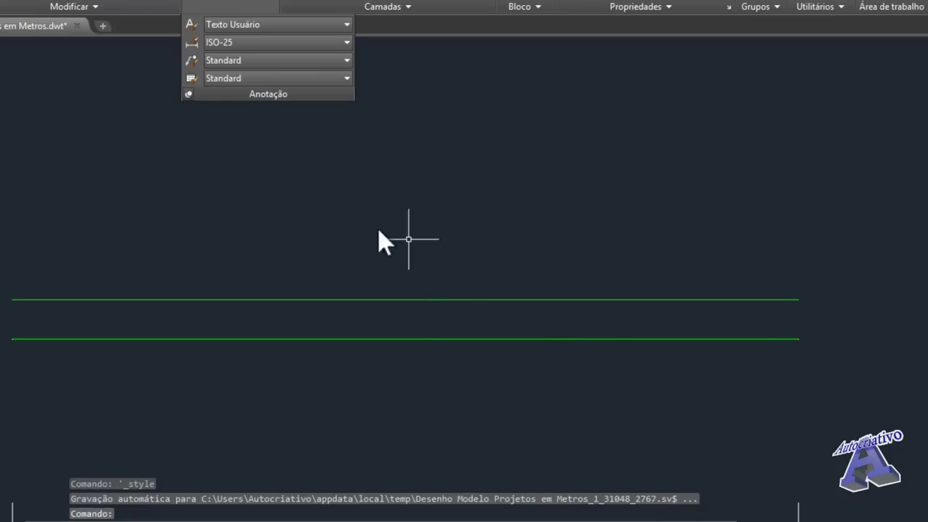
click(277, 26)
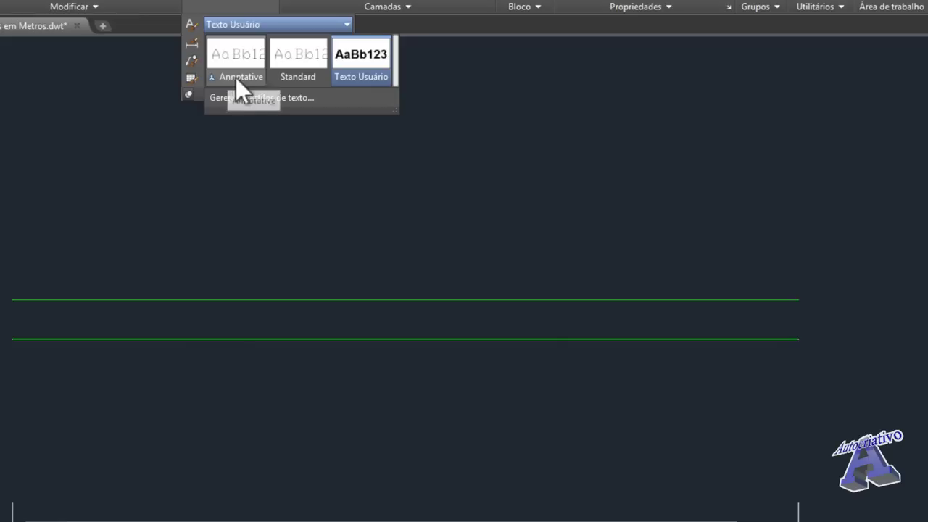
click(361, 76)
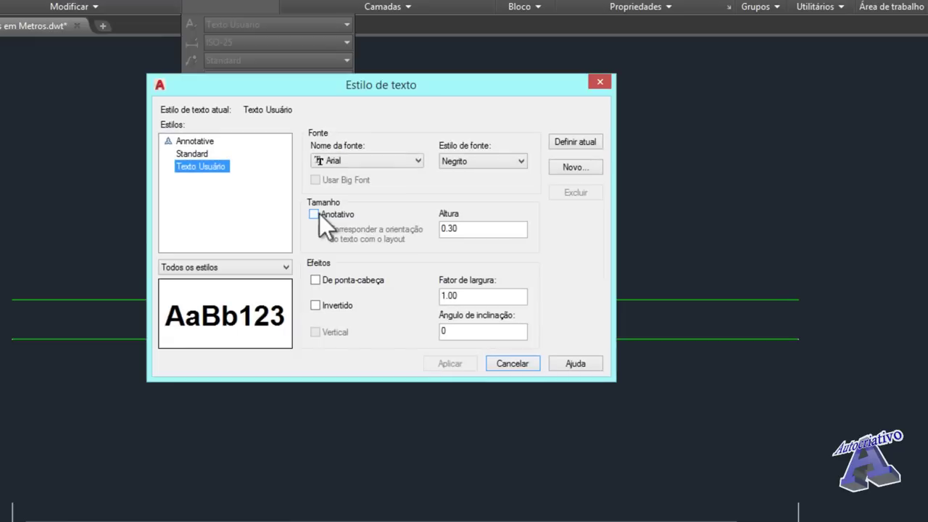
click(578, 142)
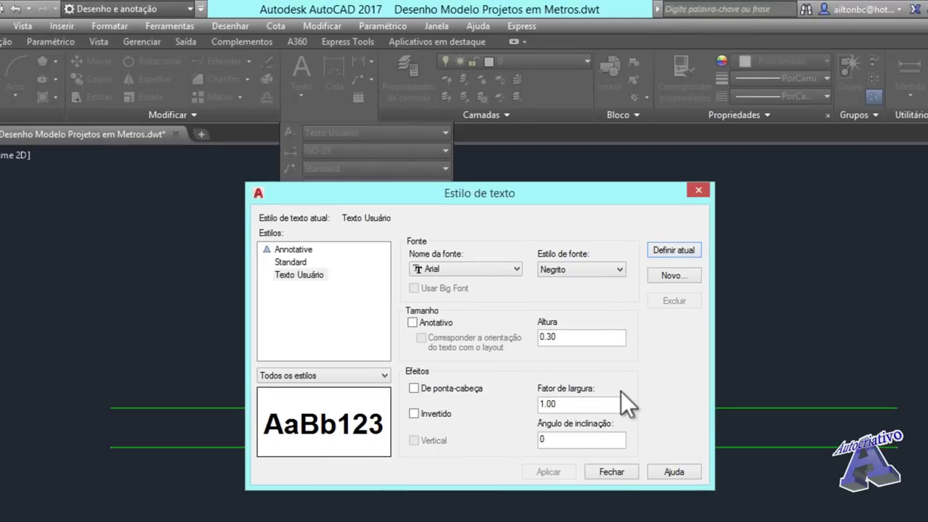
click(615, 473)
Place the single-line text "Parede" just past the wall's right end in the Texto Usuário style, with 0 rotation.
mouse_move(336, 443)
middle_down()
mouse_move(348, 451)
mouse_move(405, 423)
middle_up()
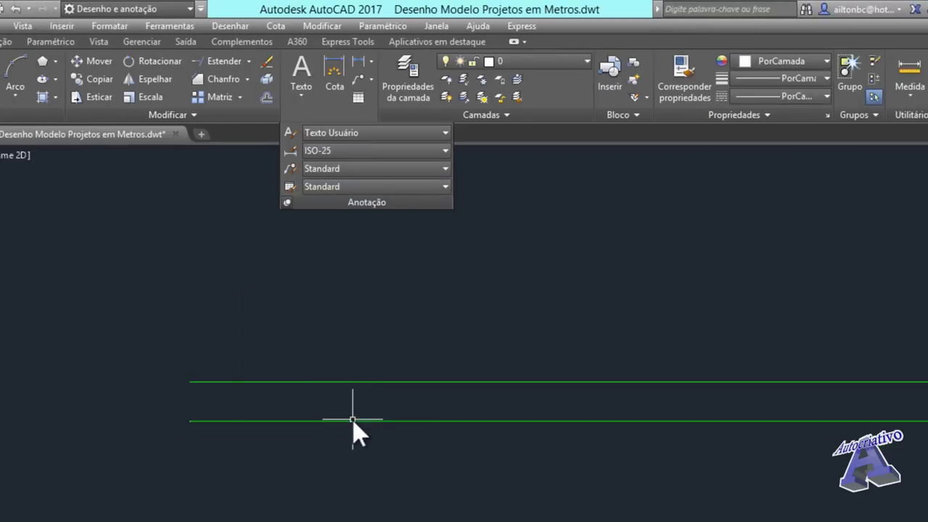
middle_drag(248, 358, 235, 408)
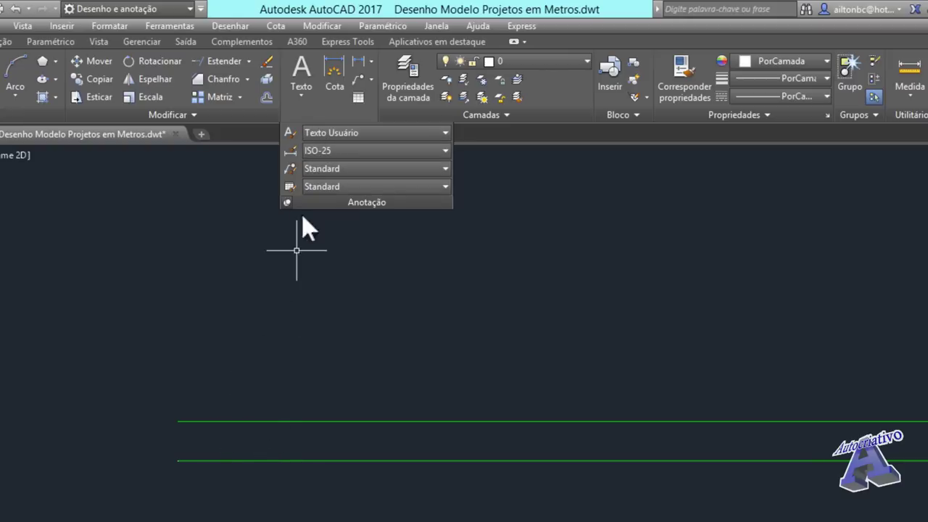
click(302, 95)
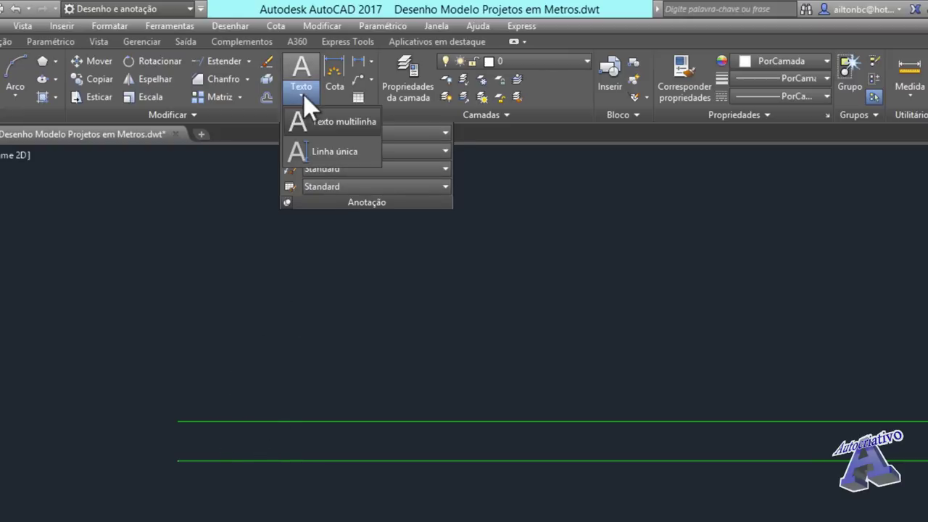
click(320, 153)
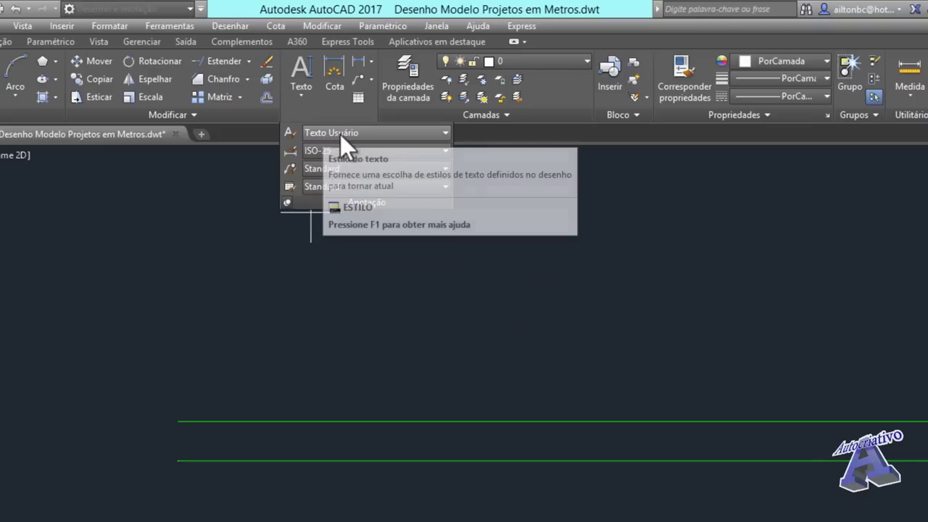
mouse_move(604, 402)
middle_down()
mouse_move(453, 352)
mouse_move(291, 360)
middle_up()
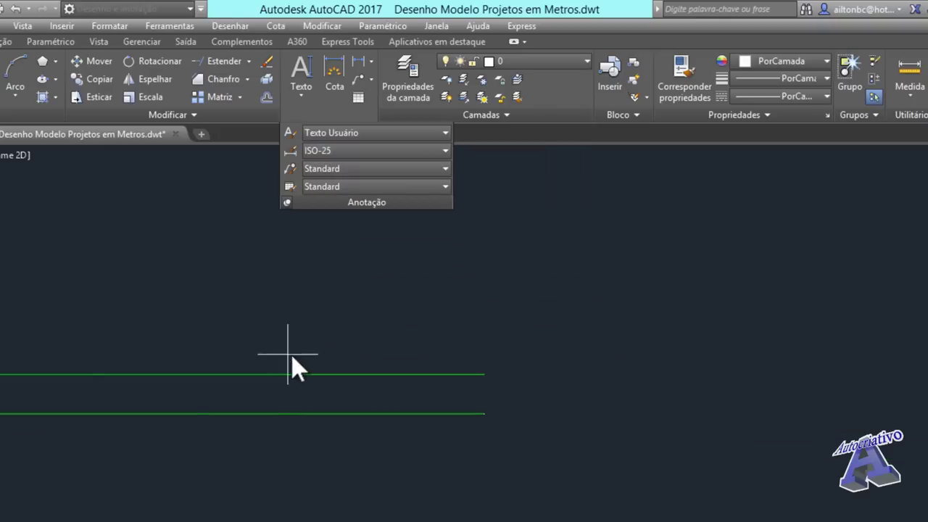
click(525, 413)
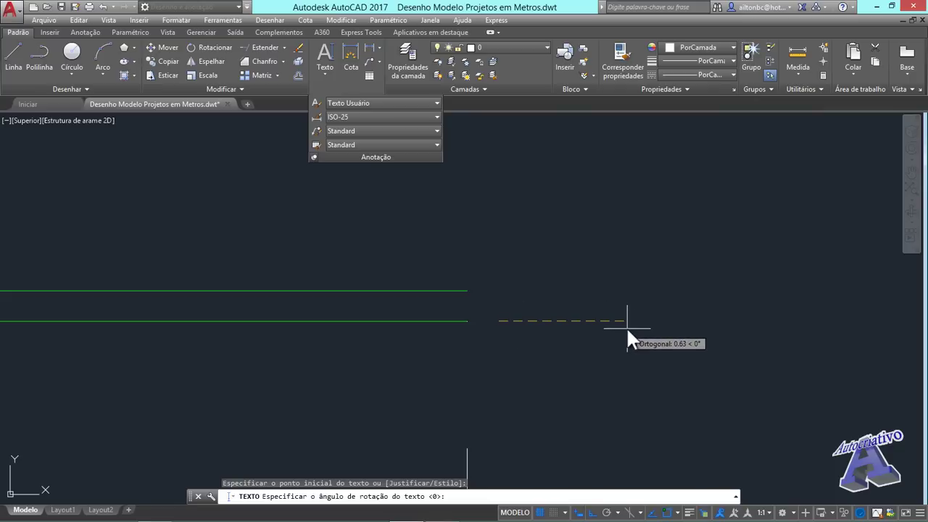
key(Return)
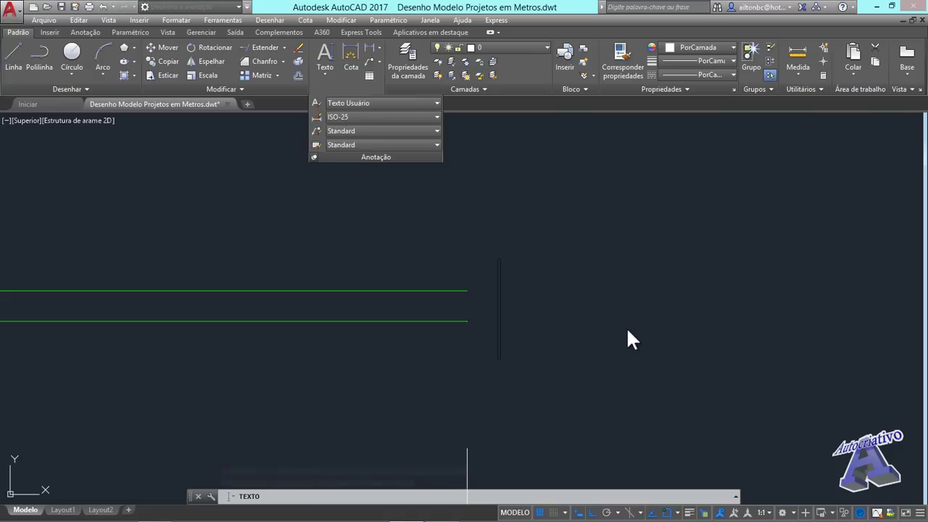
text(Parede)
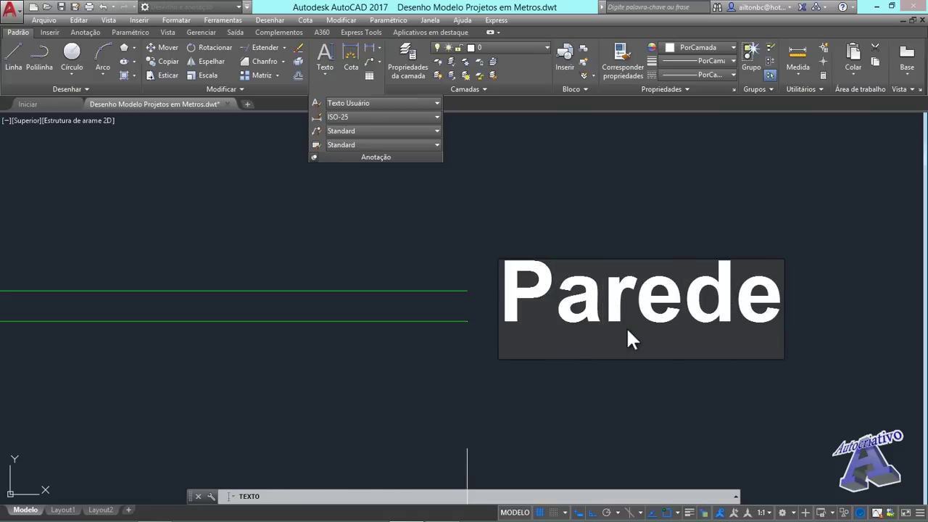
key(Return)
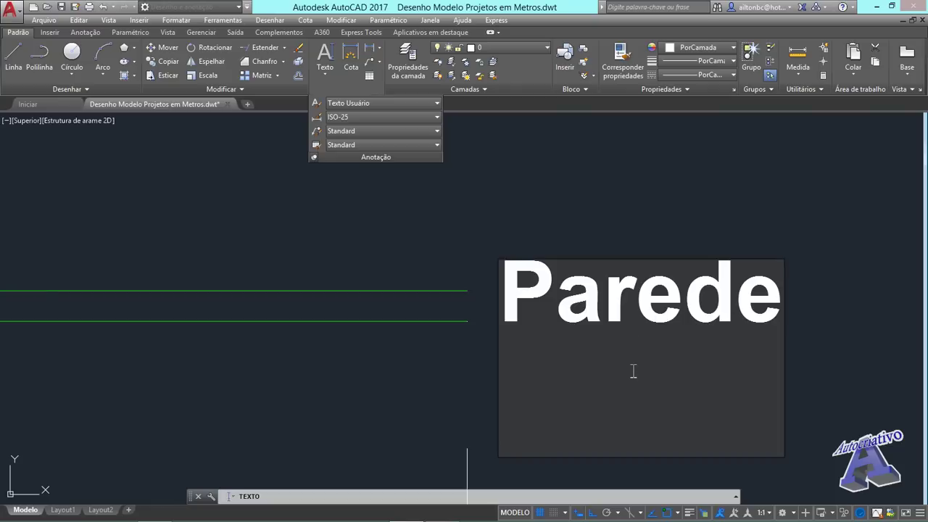
key(Return)
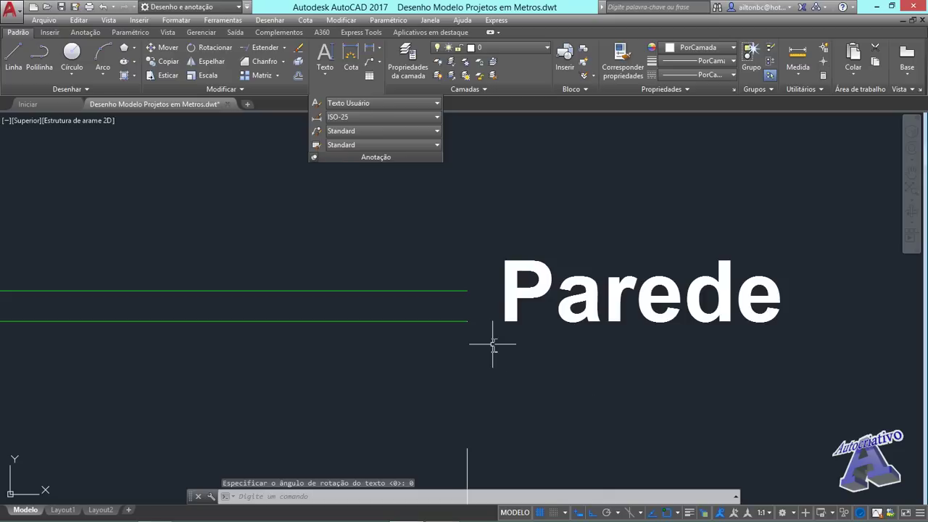
Measure the height of the letter P in the Parede text from its base to its top, with ortho off.
mouse_move(511, 316)
middle_down()
mouse_move(474, 346)
mouse_move(465, 369)
middle_up()
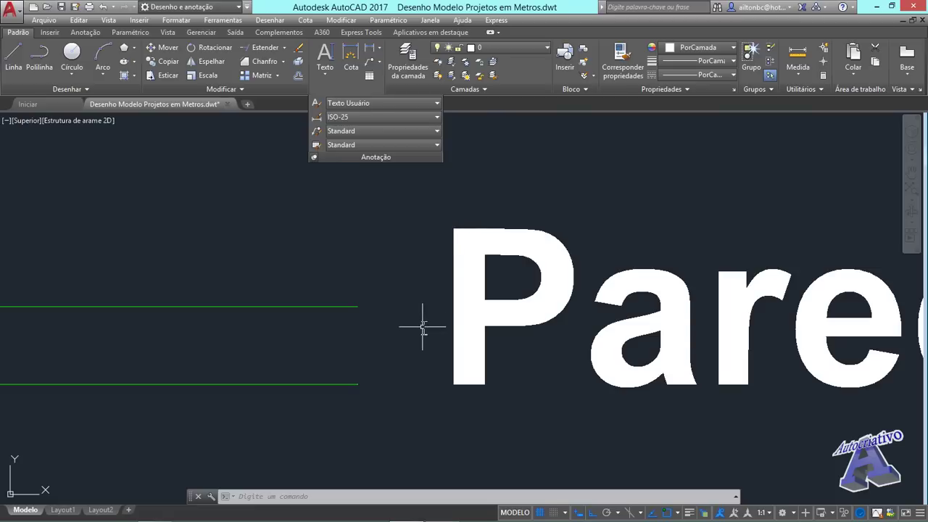
text(dist)
key(Return)
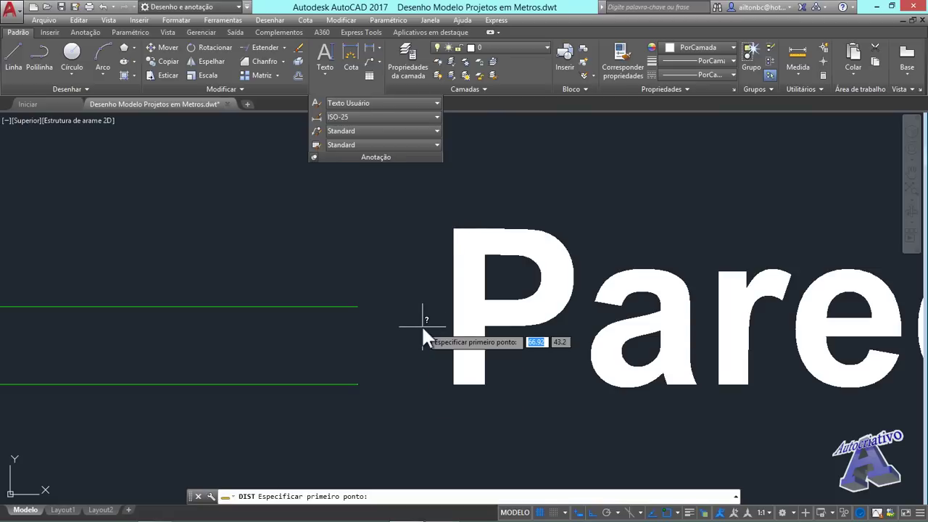
click(452, 383)
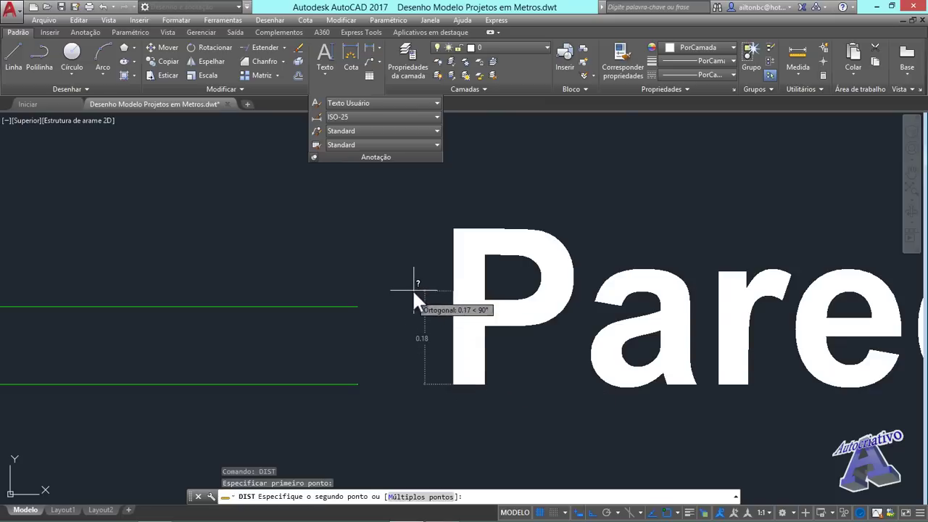
key(F8)
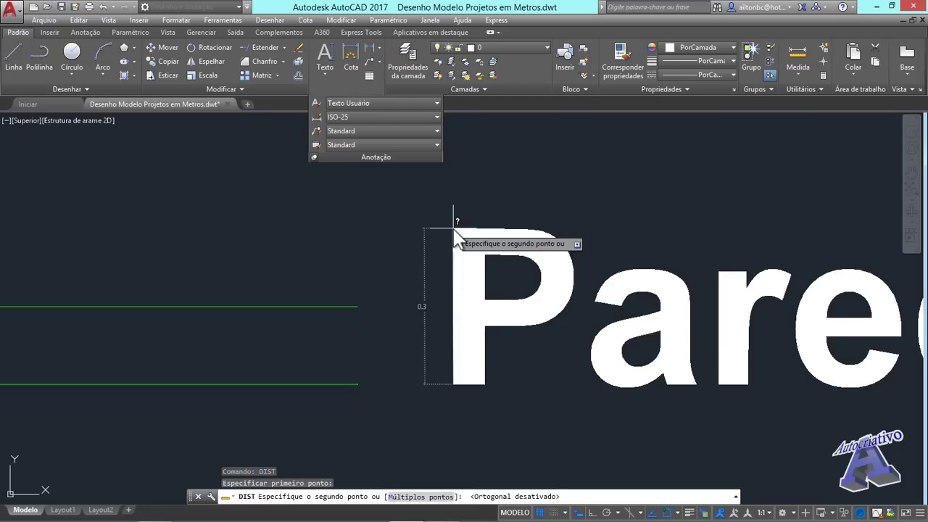
key(Escape)
scroll(437, 329, down, 4)
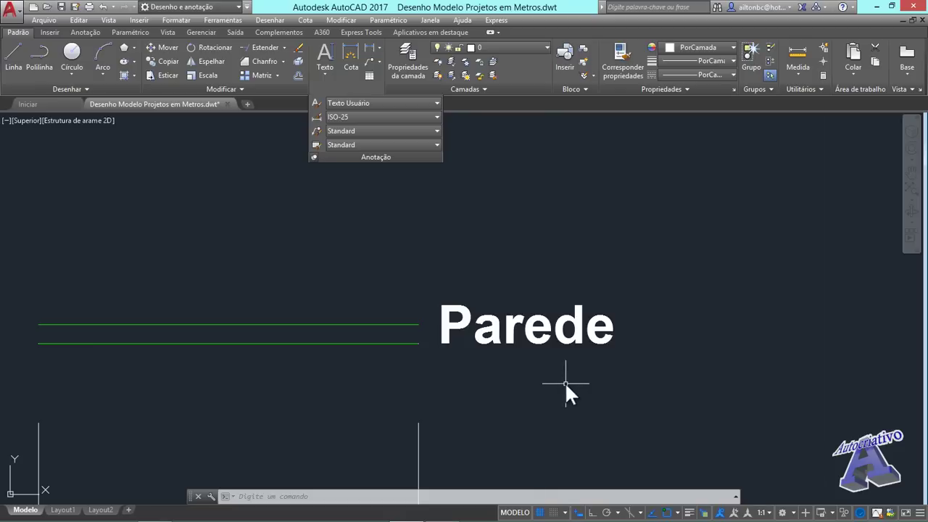
Delete the oversized linear dimension below the wall lines.
middle_drag(346, 391, 368, 342)
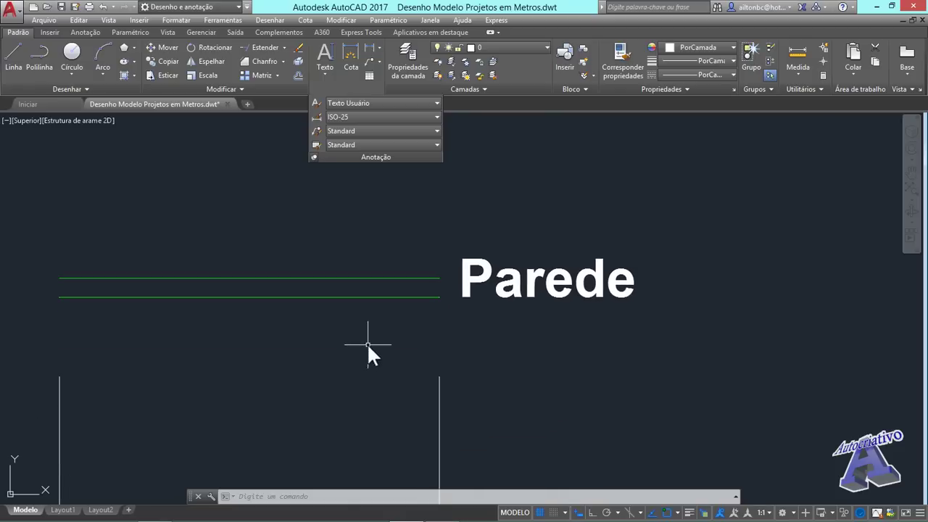
scroll(369, 323, down, 10)
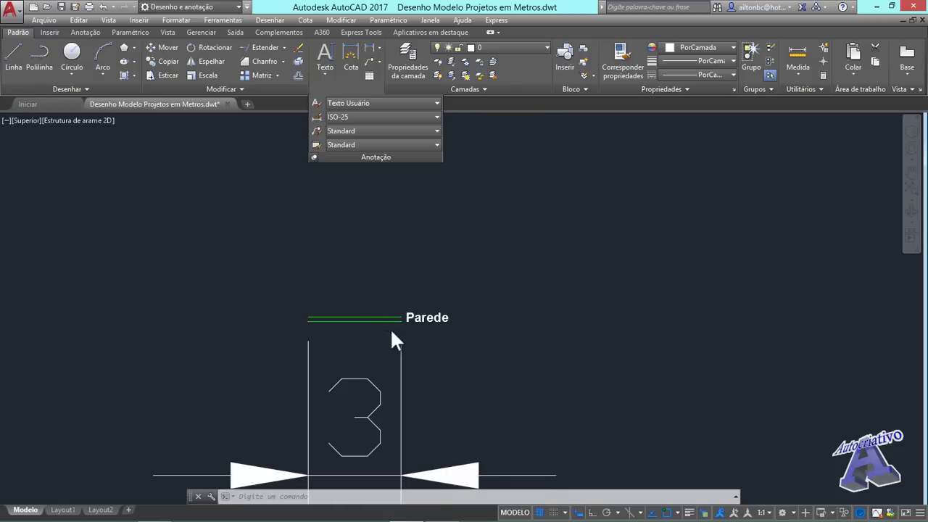
middle_drag(529, 343, 360, 378)
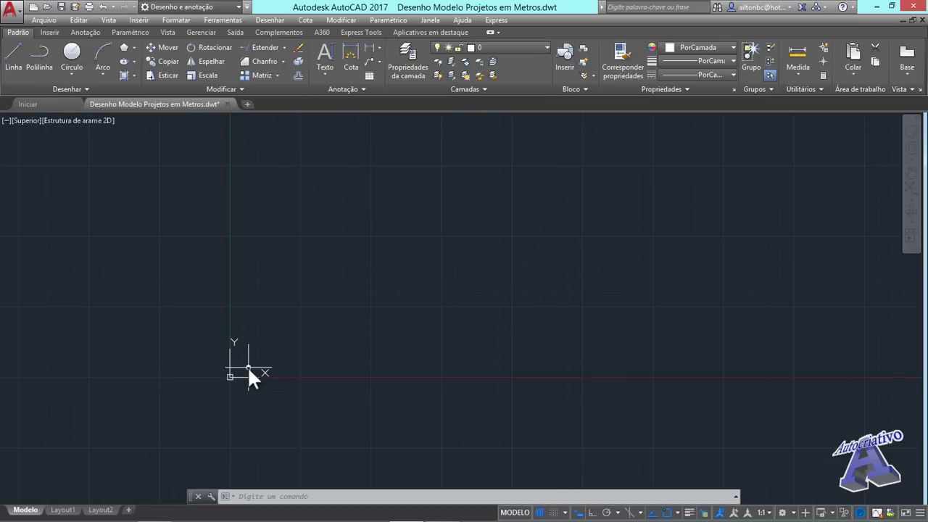
scroll(246, 366, up, 5)
scroll(244, 366, up, 8)
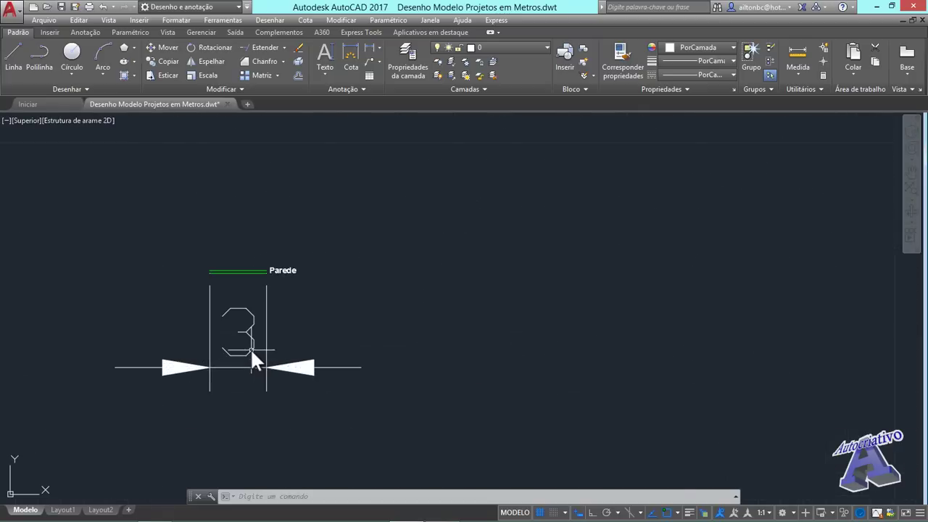
middle_drag(245, 342, 434, 324)
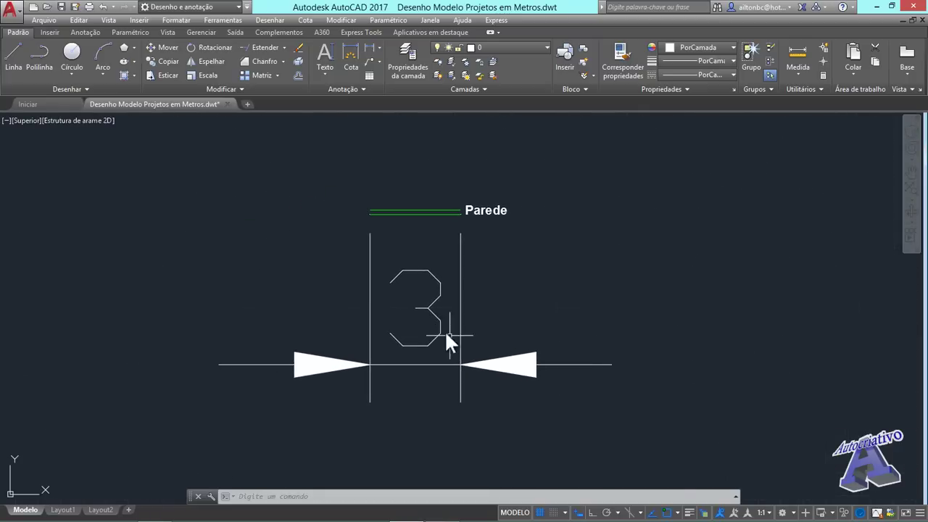
click(530, 410)
click(427, 338)
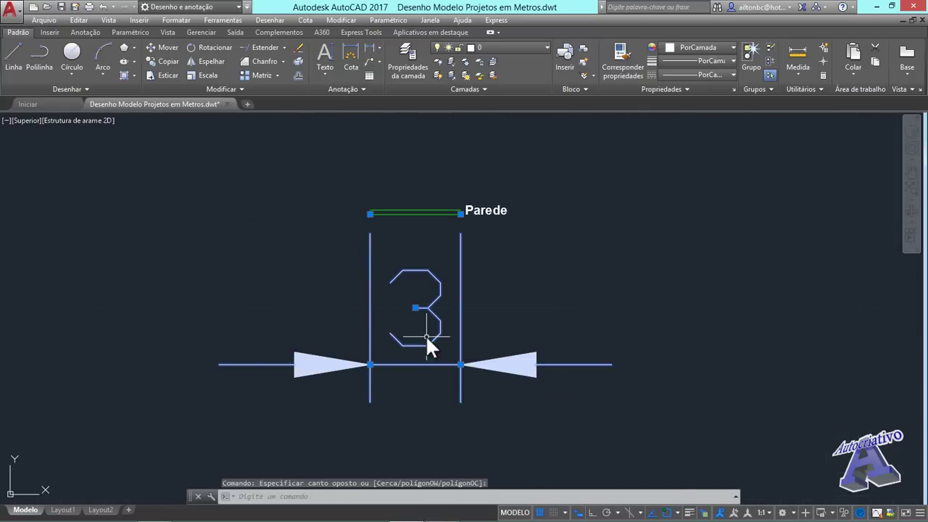
key(Delete)
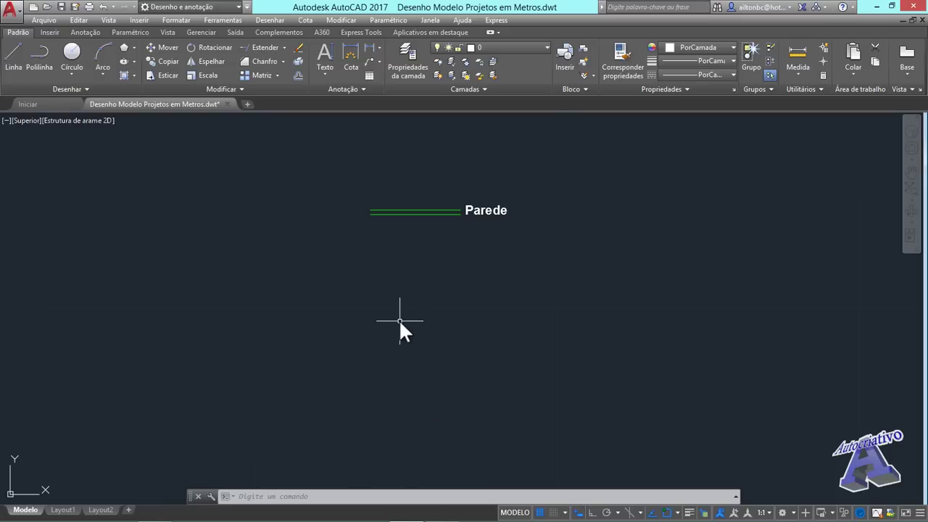
Erase the two wall lines and the Parede text to leave the template drawing empty.
click(550, 241)
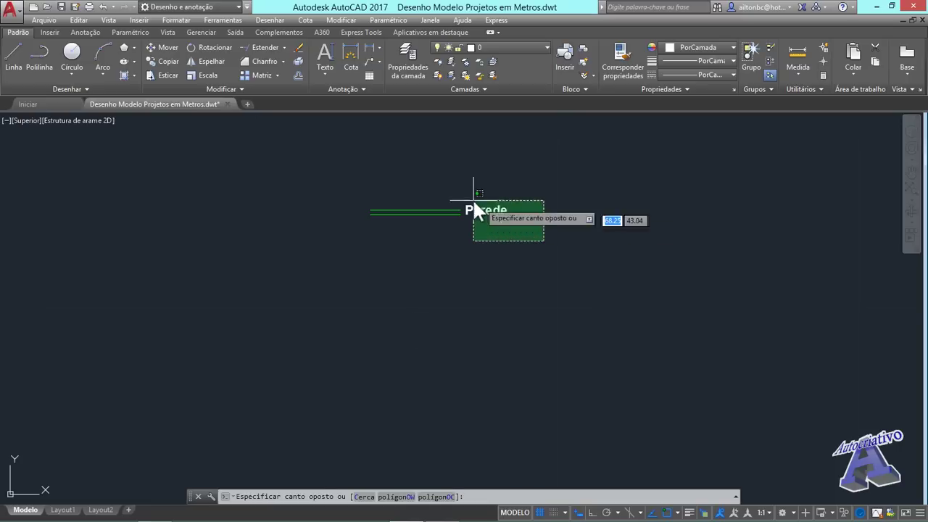
click(441, 184)
key(Delete)
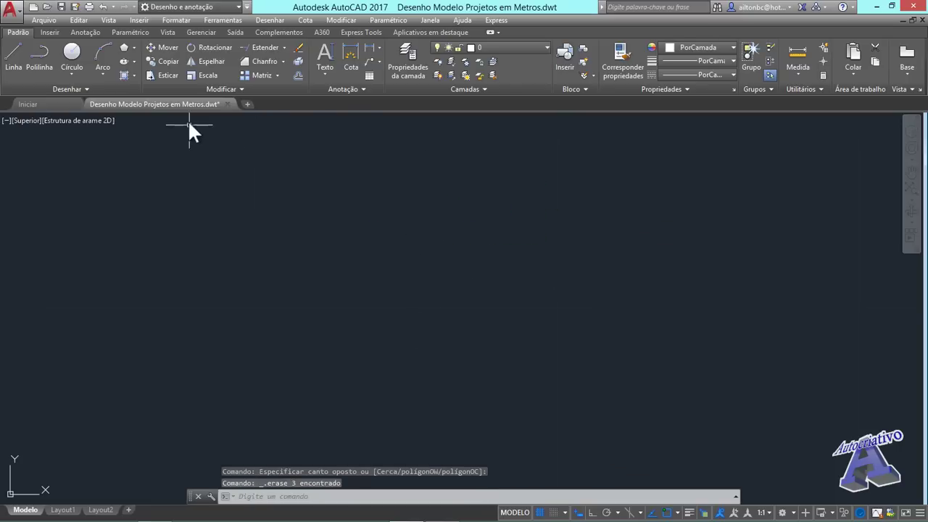
mouse_move(184, 106)
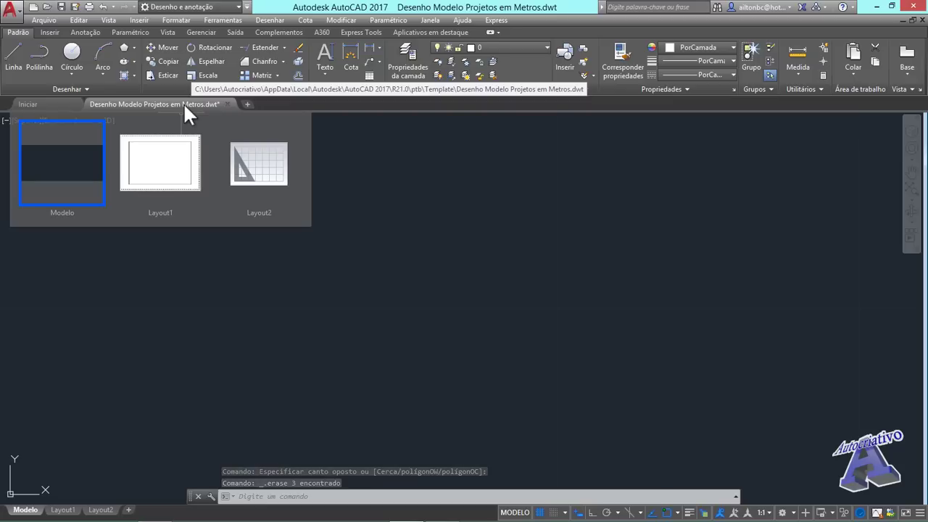
click(425, 213)
click(382, 190)
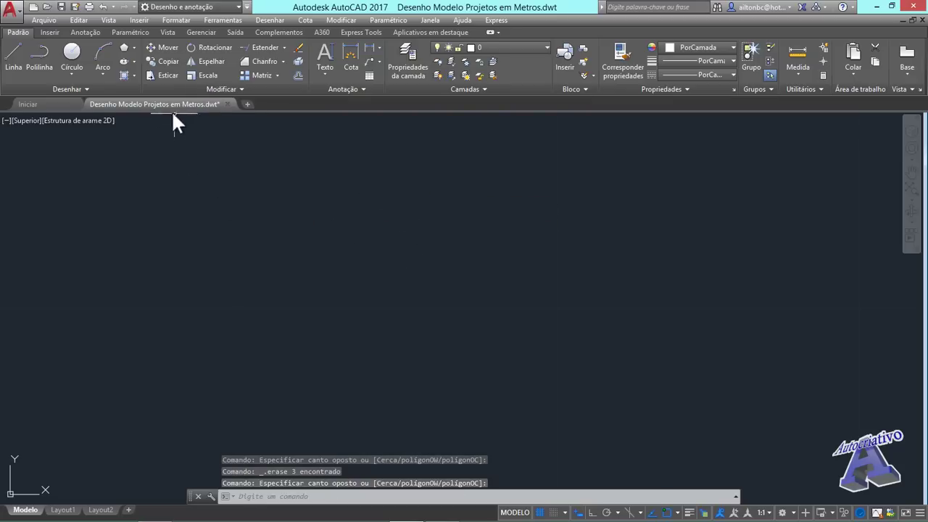
Check the current text style and save the template Desenho Modelo Projetos em Metros.dwt.
mouse_move(123, 103)
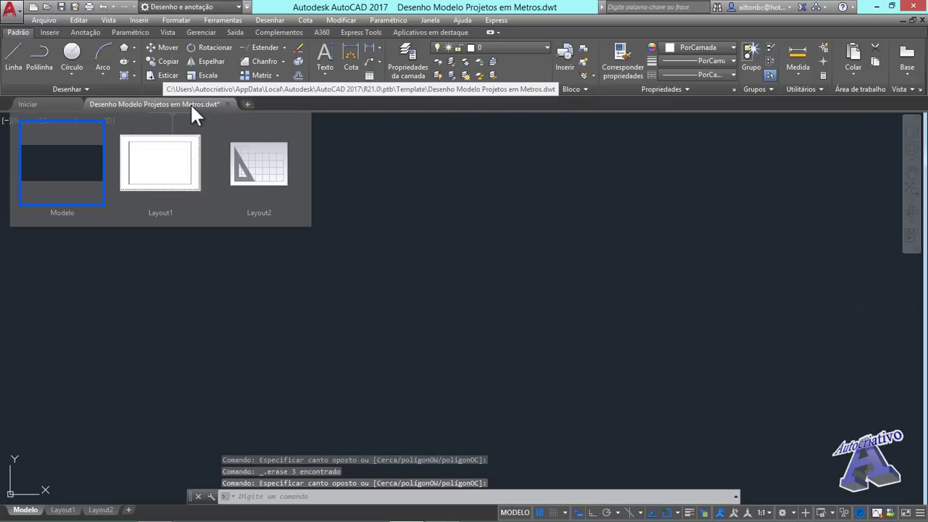
click(331, 72)
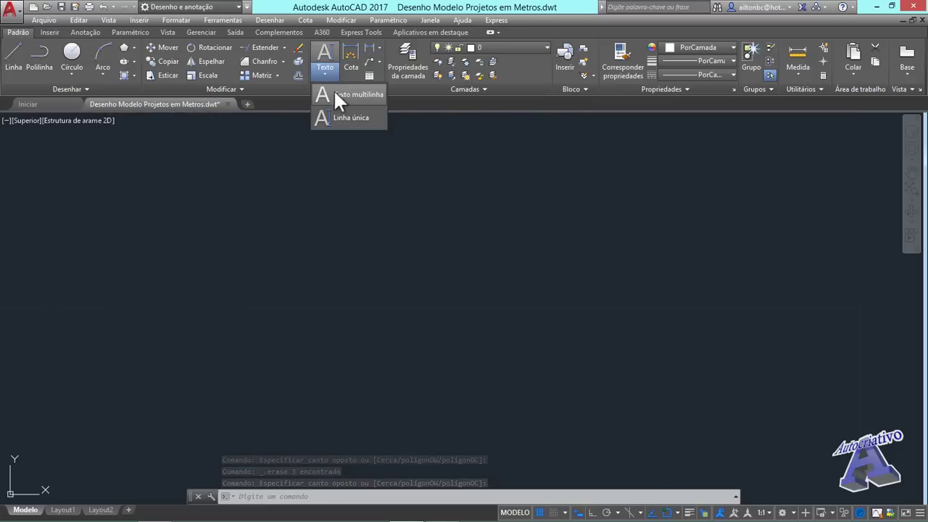
click(365, 89)
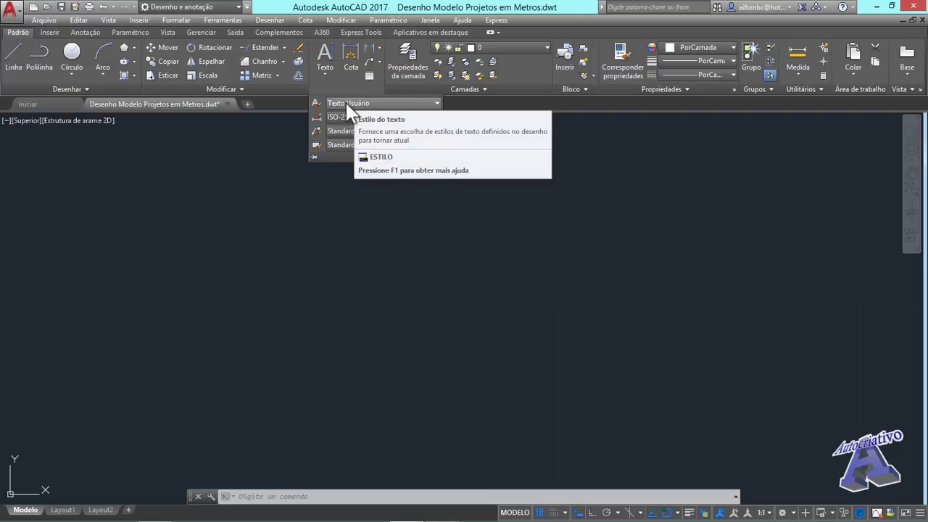
click(365, 238)
click(313, 194)
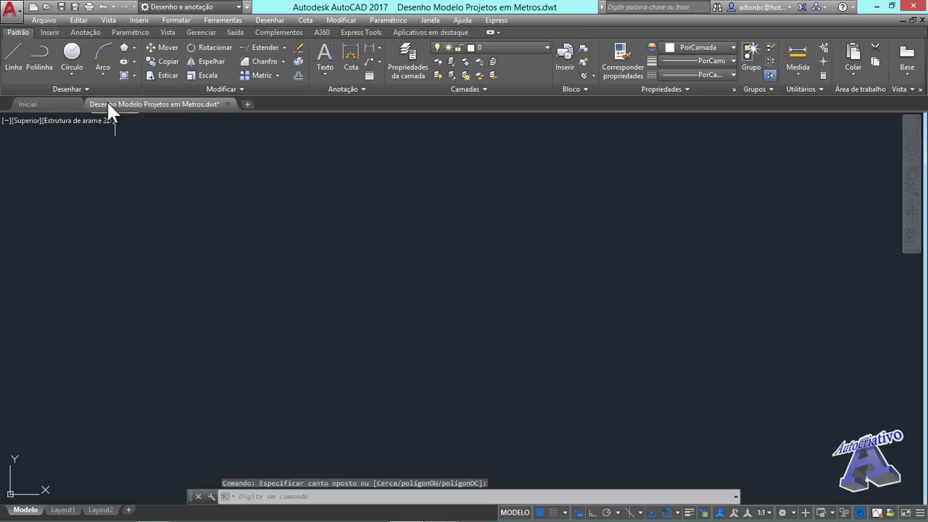
click(62, 6)
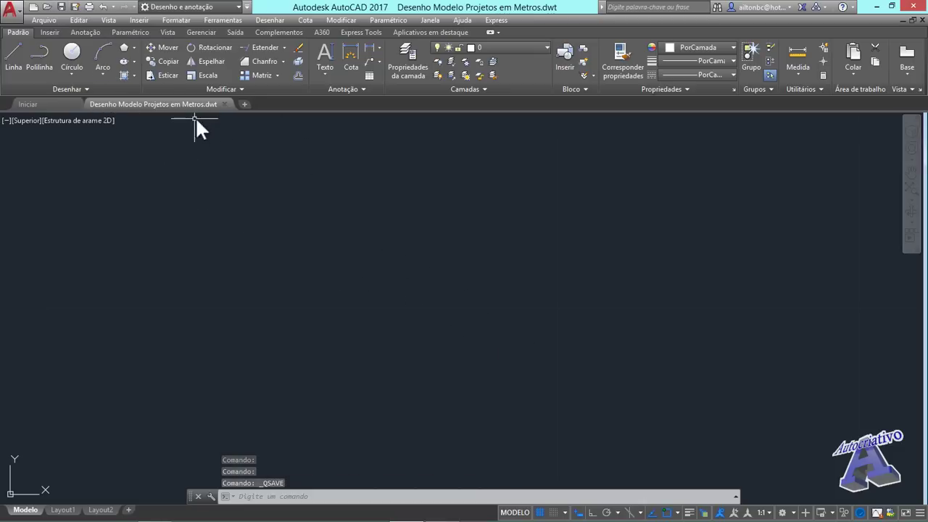
Look through the available annotation scales and check whether Escala de anotação is enabled for display in the status bar.
click(330, 76)
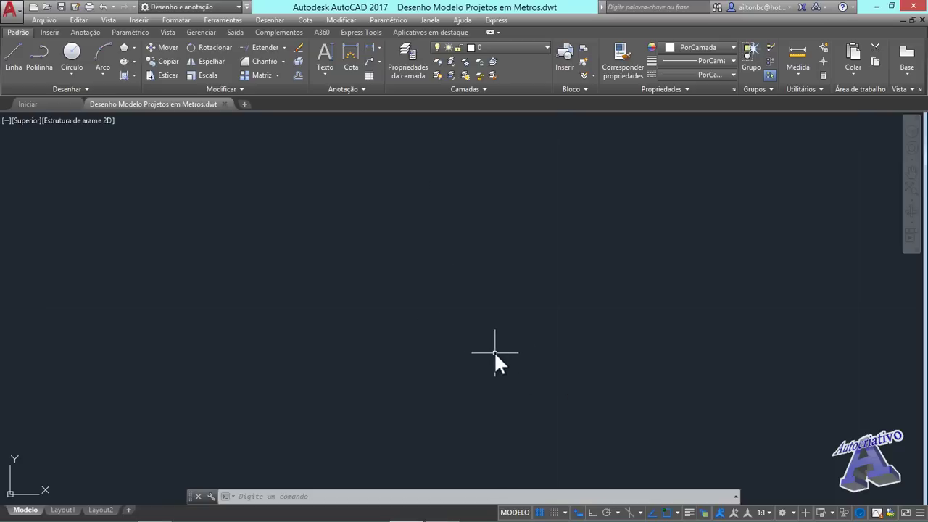
click(769, 513)
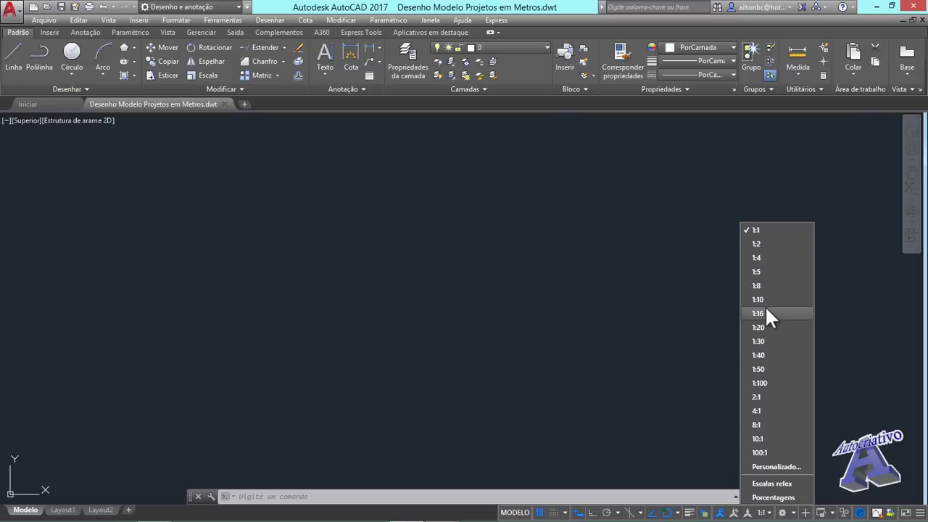
click(675, 353)
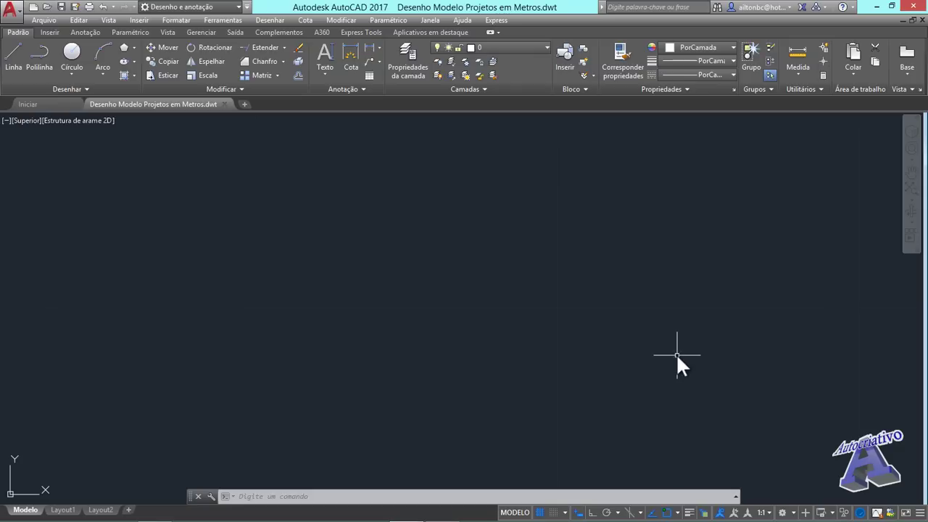
click(920, 512)
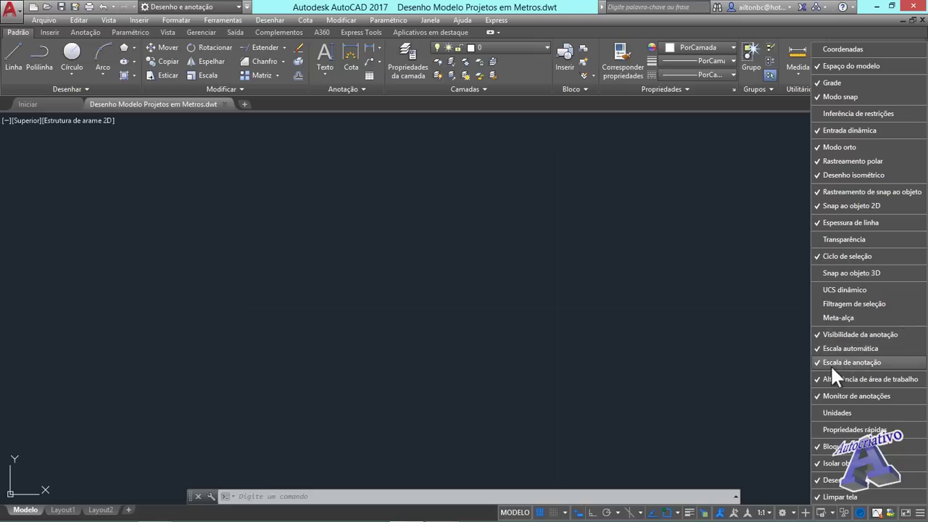
click(797, 364)
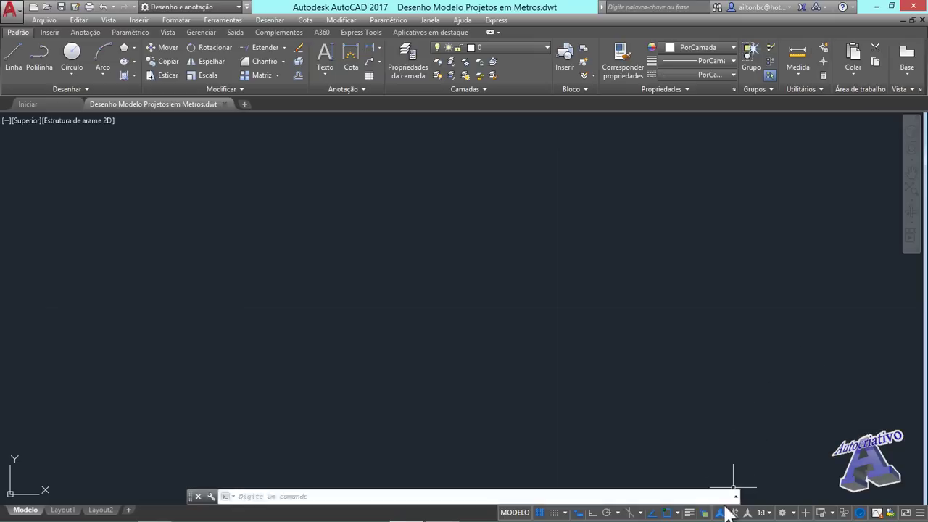
Examine the paper-to-drawing unit ratio of the 1:50 scale in the drawing's scale list and review the current annotation scale, leaving both unchanged.
click(767, 512)
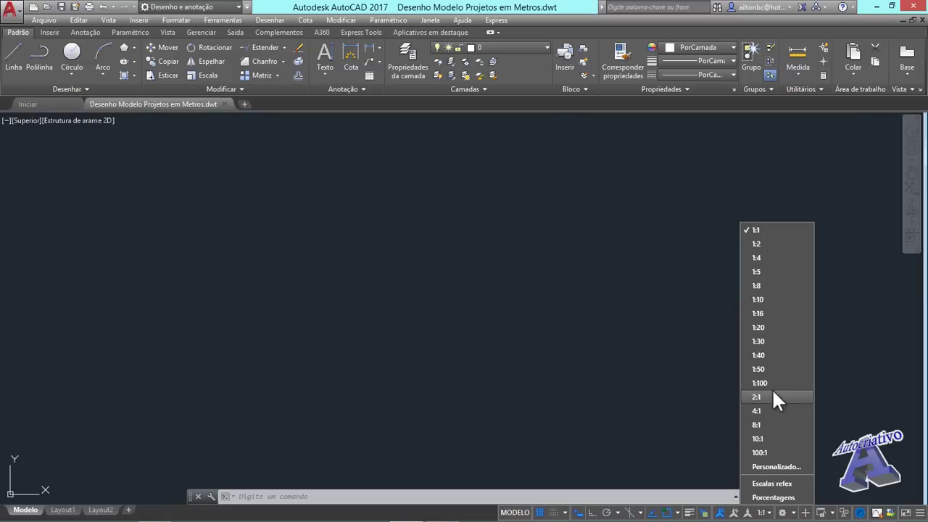
click(776, 467)
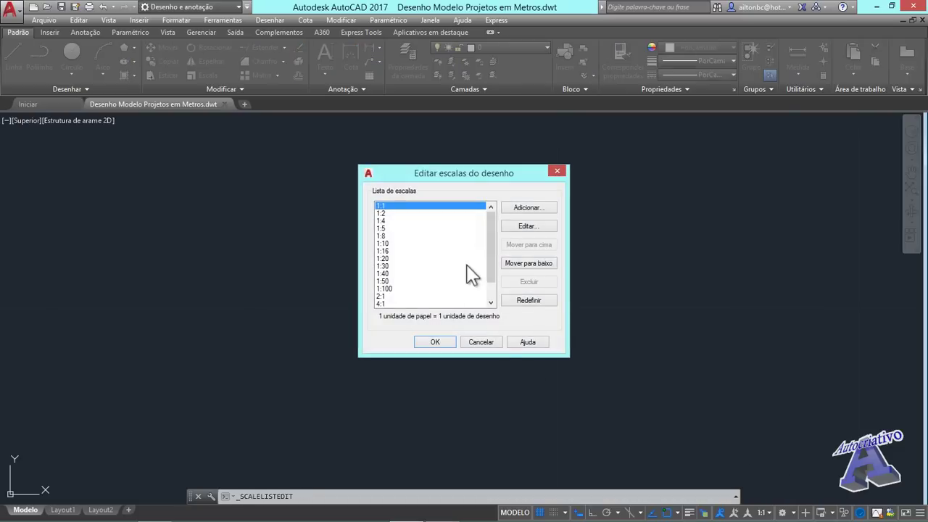
drag(454, 169, 473, 179)
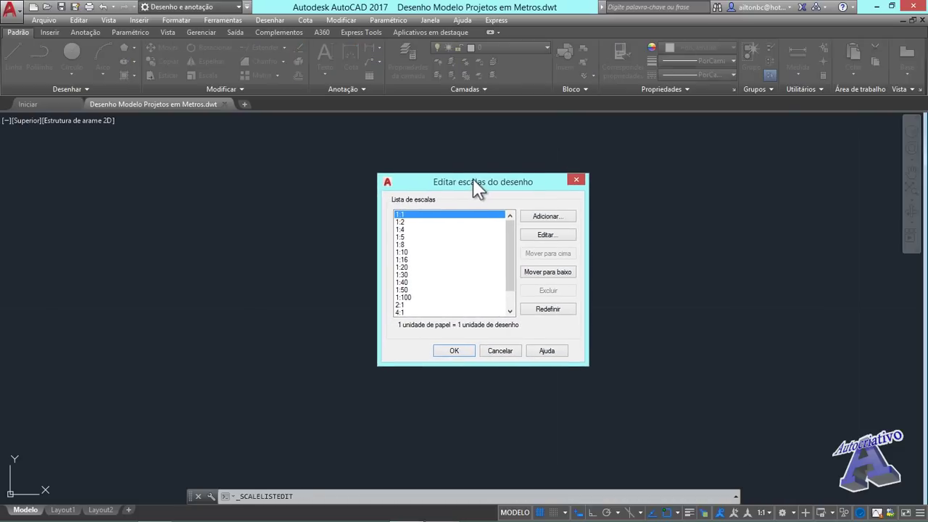
click(404, 290)
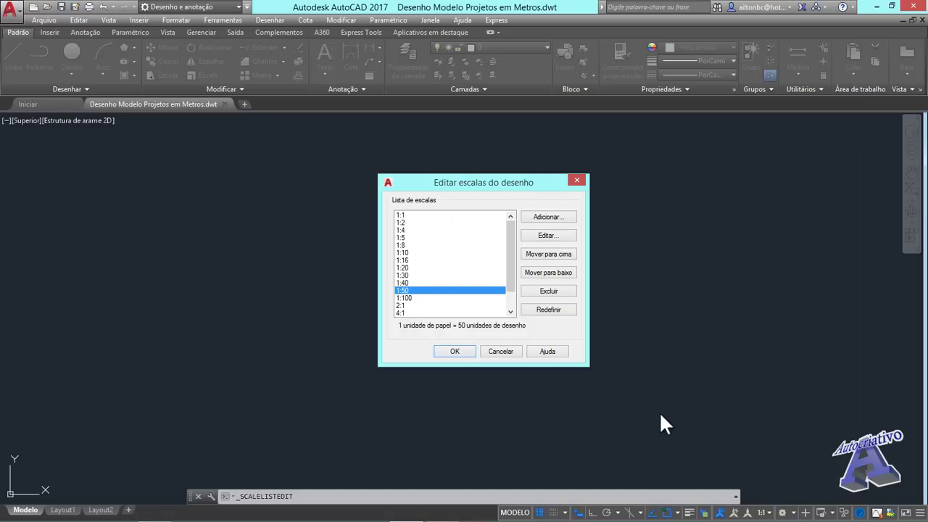
mouse_move(510, 270)
mouse_down()
mouse_move(510, 294)
mouse_move(520, 265)
mouse_up()
click(498, 351)
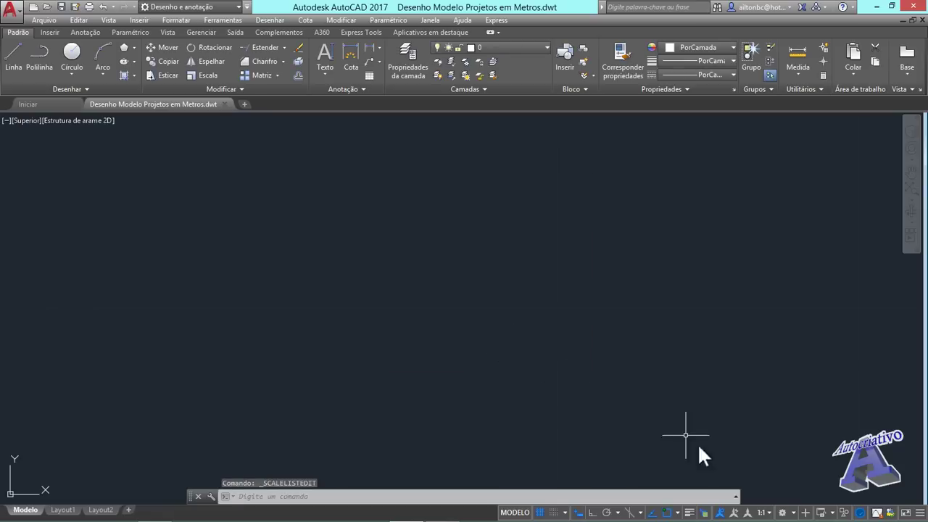
click(764, 512)
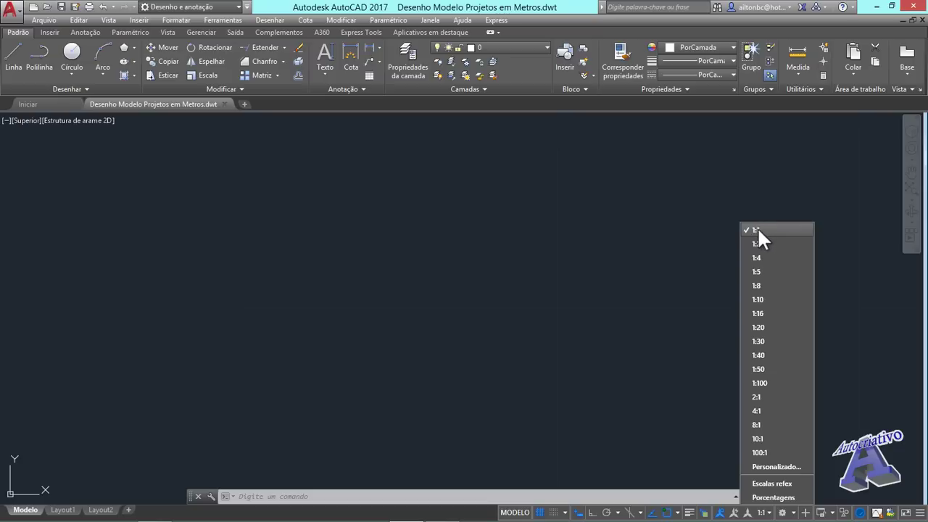
click(458, 321)
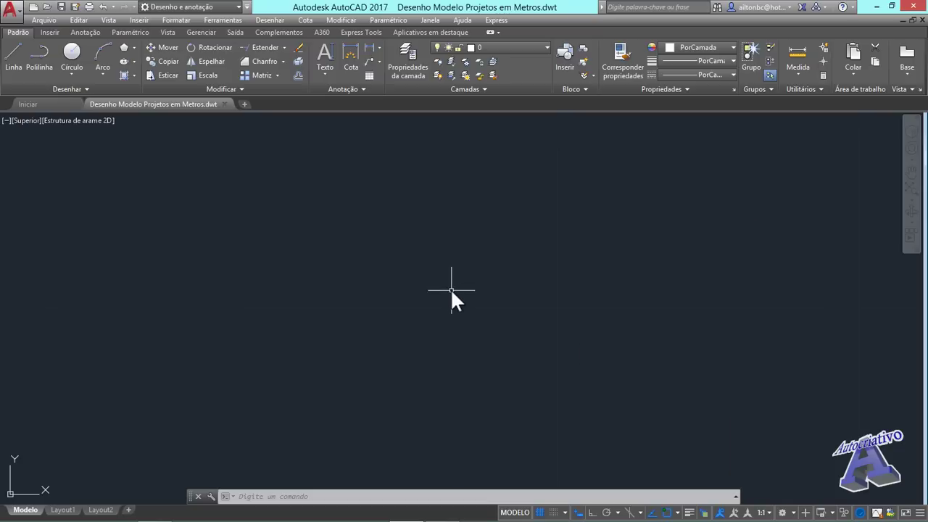